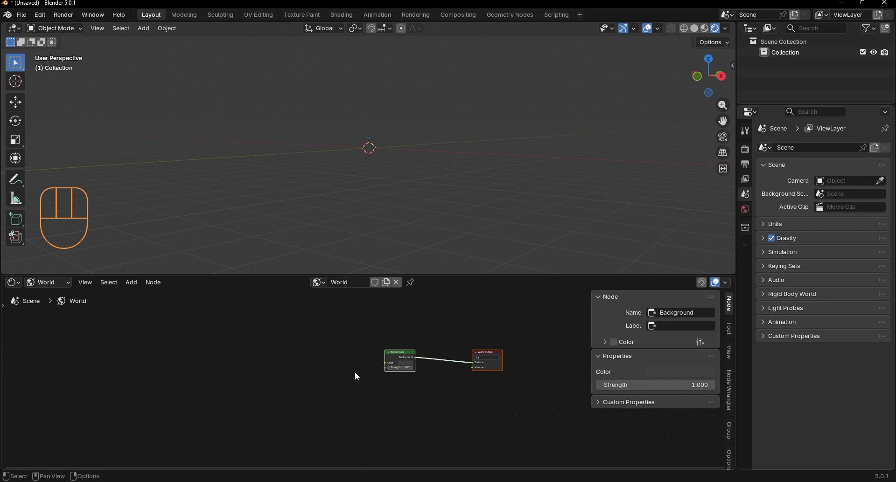
Step: Add a Voronoi Texture node to the World nodes and connect its Distance output to the Background Color
scroll(341, 366, "up", 4)
key("shift+a")
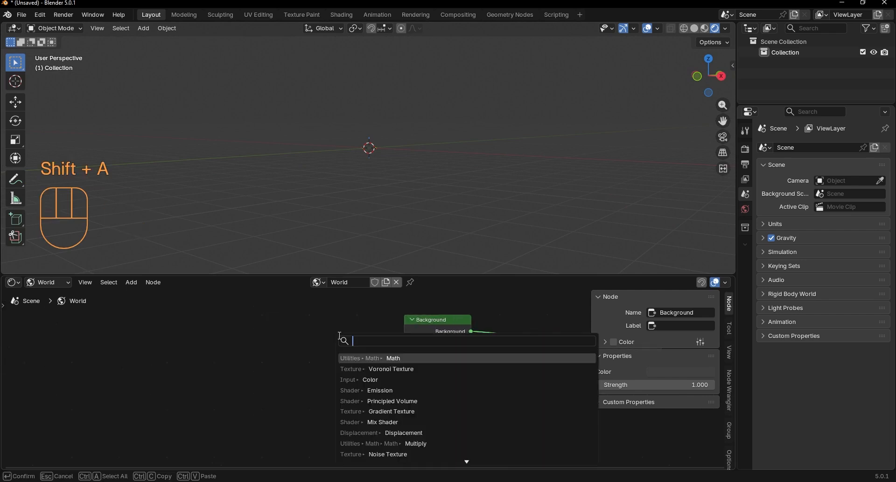
type("vor")
key("Return")
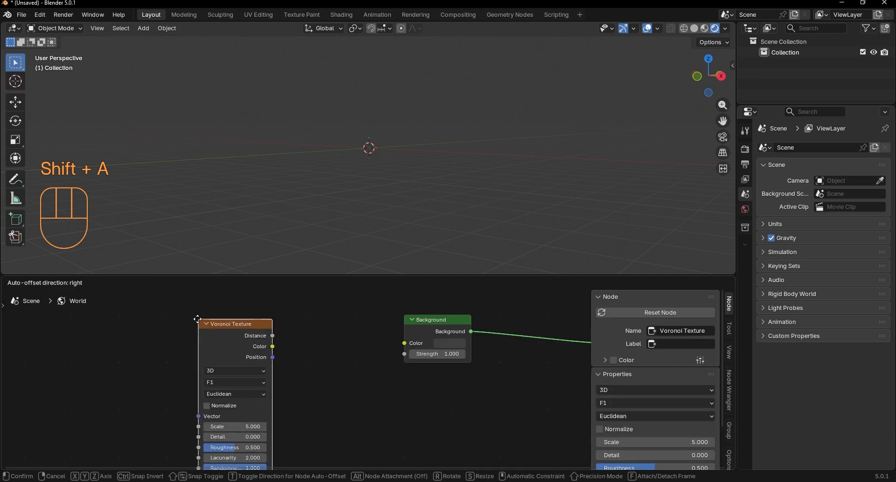
left_click(194, 314)
scroll(271, 368, "down", 5)
middle_click_drag(271, 369, 367, 363)
left_click_drag(338, 337, 166, 321)
left_click(166, 321, "ctrl+shift")
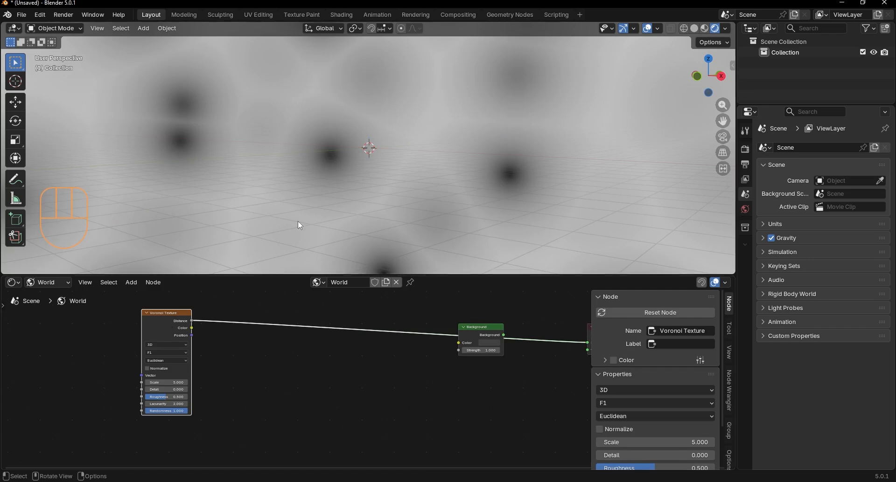
middle_click_drag(300, 225, 264, 189)
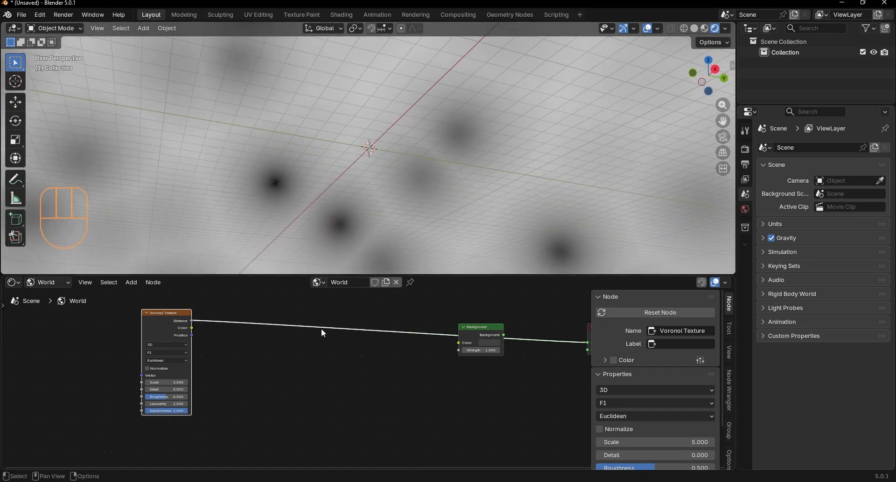
Step: Insert a Power math node on the link between the Voronoi Texture and the Background
key("shift+a")
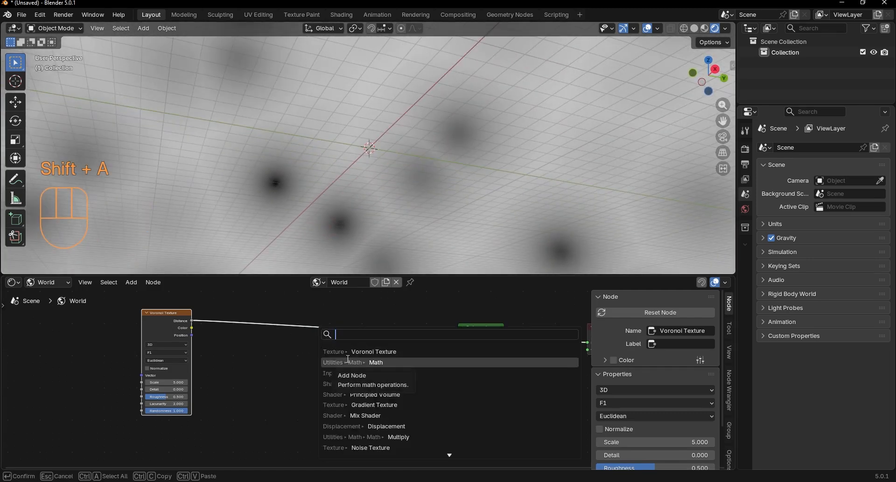
type("power")
key("Return")
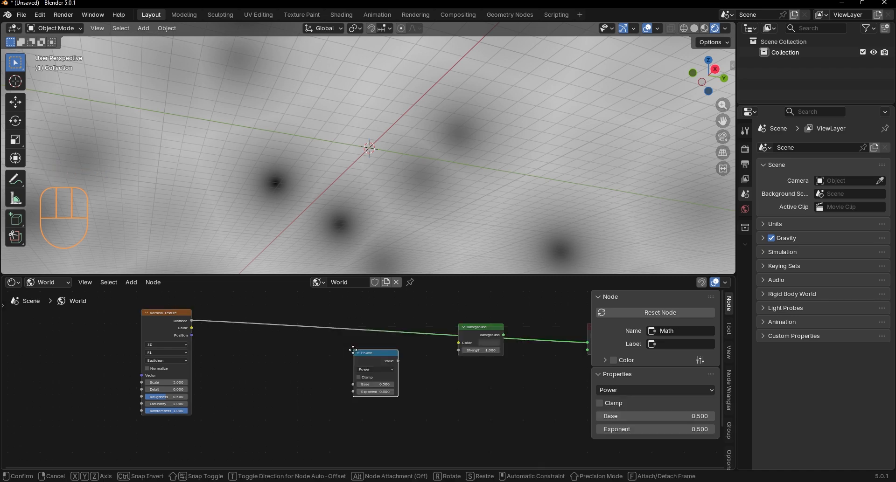
left_click(235, 310)
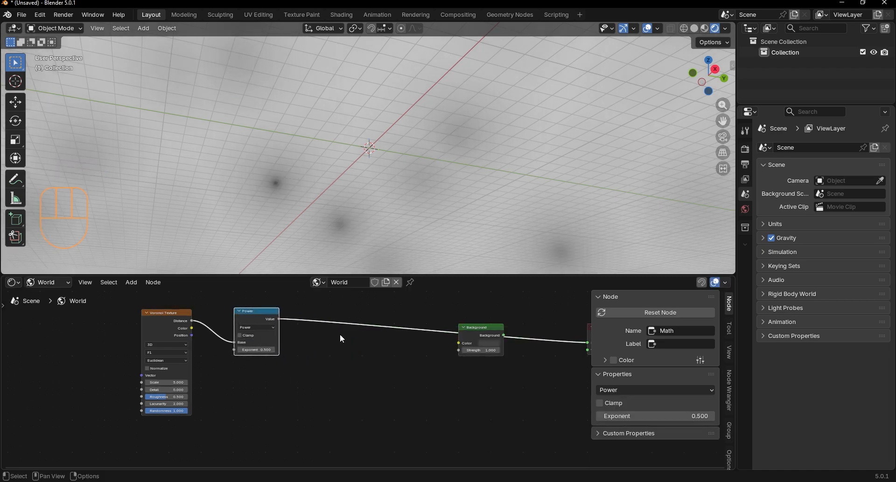
Step: Set the Power node's Exponent to 5.5 and enlarge the node editor area
middle_click_drag(287, 374, 376, 394)
scroll(374, 390, "up", 8)
left_click_drag(329, 361, 557, 360)
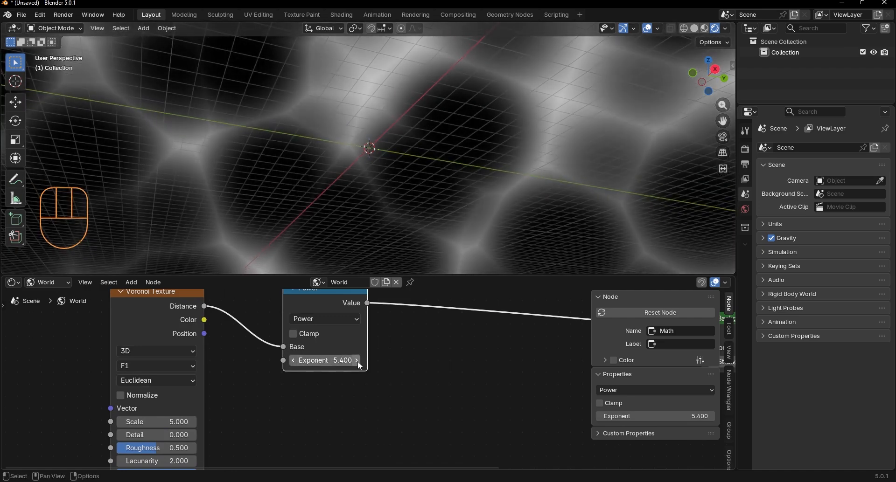
middle_click_drag(413, 218, 443, 248)
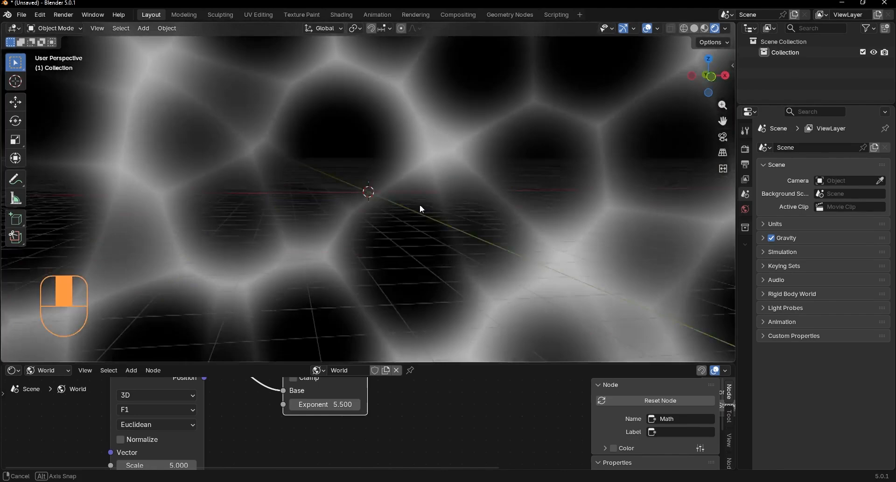
middle_click_drag(419, 204, 329, 359)
left_click_drag(329, 363, 322, 246)
scroll(340, 307, "down", 3)
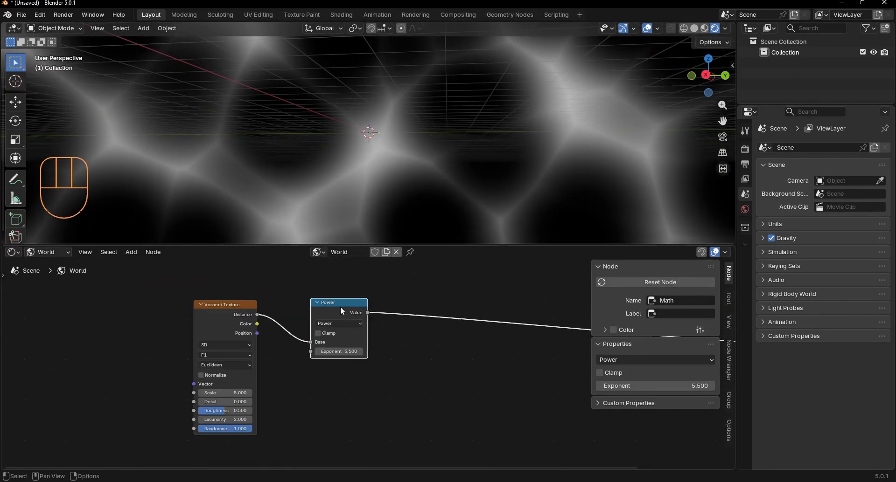
Step: Duplicate the Power node onto the link after it and change the copy to Multiply with a value of 2
middle_click_drag(373, 323, 322, 305)
left_click_drag(302, 337, 264, 318)
middle_click_drag(264, 318, 273, 336)
key("shift+d")
left_click(348, 336)
left_click(348, 338)
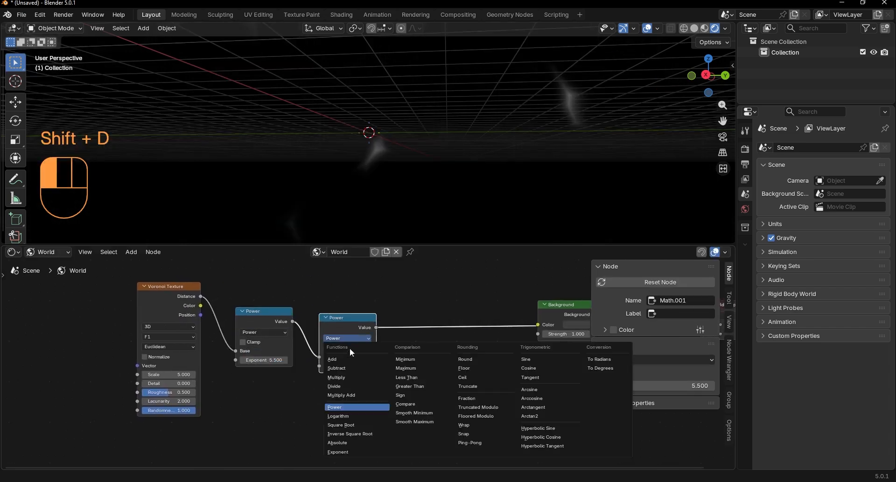
left_click(332, 377)
scroll(346, 370, "up", 1)
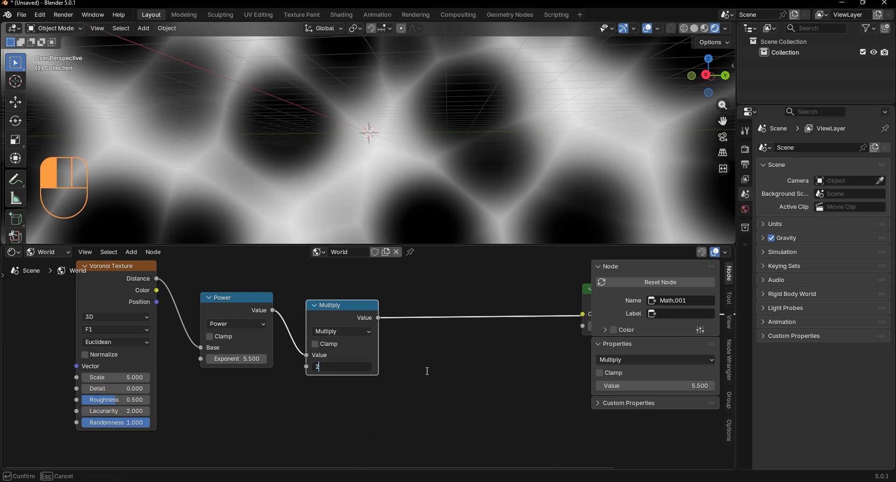
key("Return")
Step: Set the Voronoi Texture's Scale to 2
middle_click_drag(428, 195, 397, 139)
middle_click_drag(143, 399, 435, 375)
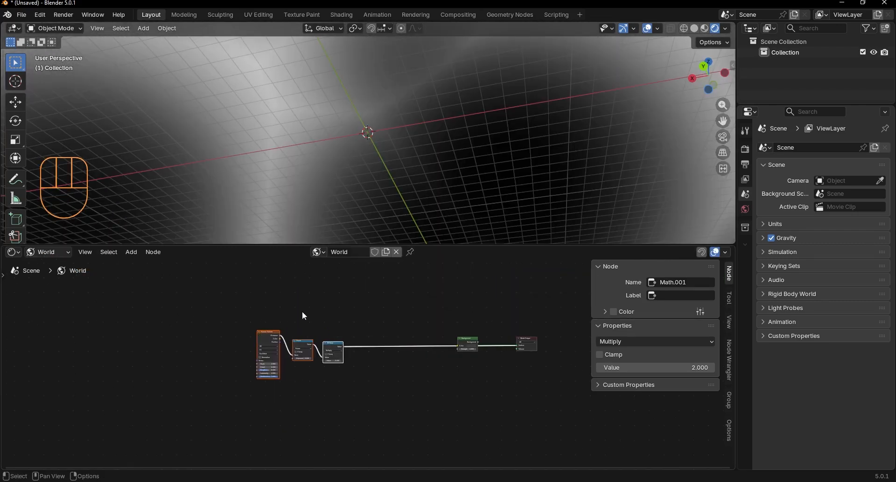
middle_click_drag(302, 312, 367, 330)
scroll(351, 380, "up", 5)
Step: Add Texture Coordinate and Mapping nodes in front of the Voronoi Texture
left_click(310, 353)
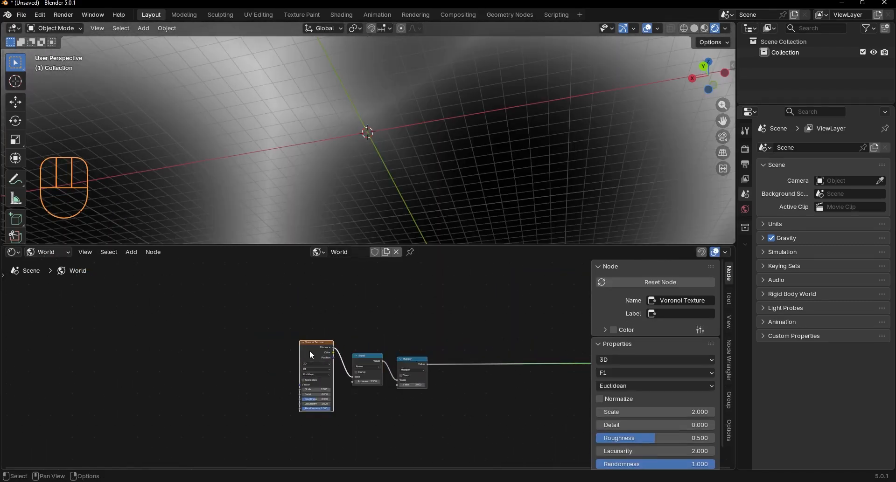
key("ctrl+t")
middle_click_drag(289, 366, 375, 334)
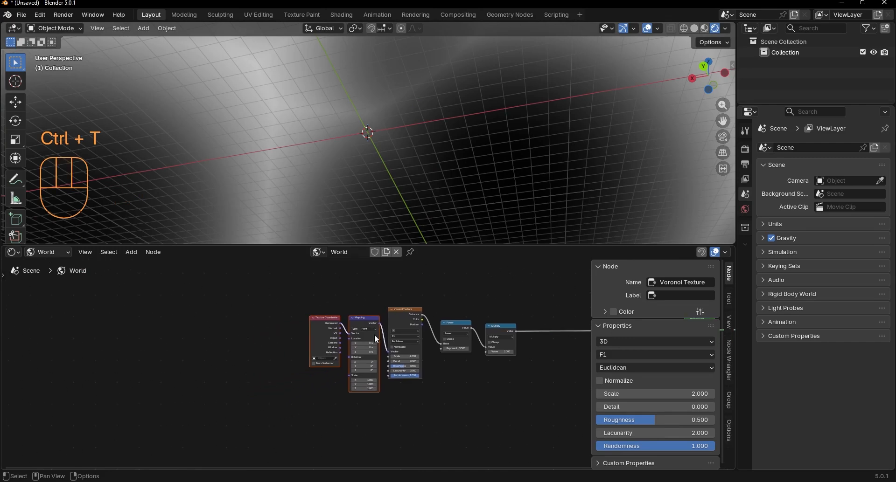
scroll(334, 310, "up", 5)
scroll(334, 310, "down", 2)
Step: Move the Texture Coordinate node far away from the Mapping node to make room between them
left_click_drag(316, 349, 215, 347)
scroll(242, 346, "up", 2)
left_click(288, 323)
left_click_drag(287, 323, 319, 320)
scroll(296, 361, "down", 3)
middle_click_drag(296, 361, 475, 362)
left_click_drag(428, 353, 114, 360)
middle_click_drag(213, 337, 453, 323)
scroll(406, 330, "up", 2)
left_click_drag(345, 340, 198, 341)
left_click(387, 308)
middle_click_drag(394, 326, 398, 304)
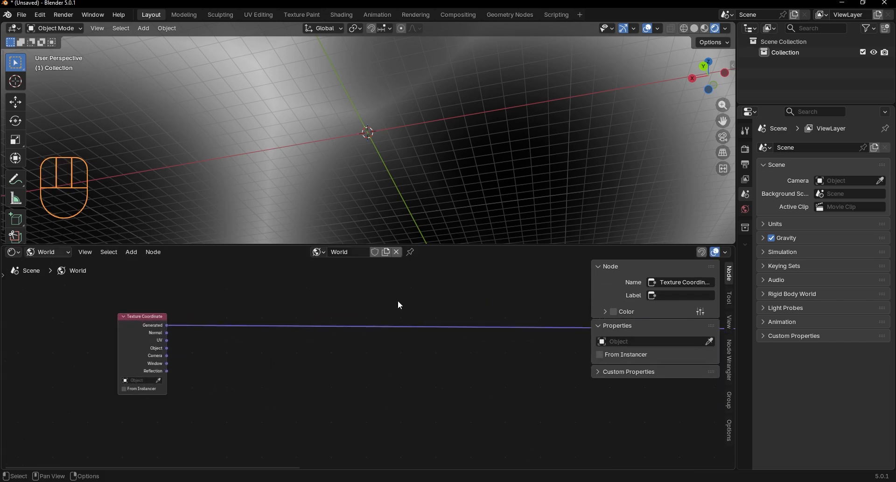
Step: Insert a Mix Color node on the link between the Texture Coordinate and Mapping nodes
key("shift+a")
type("mix")
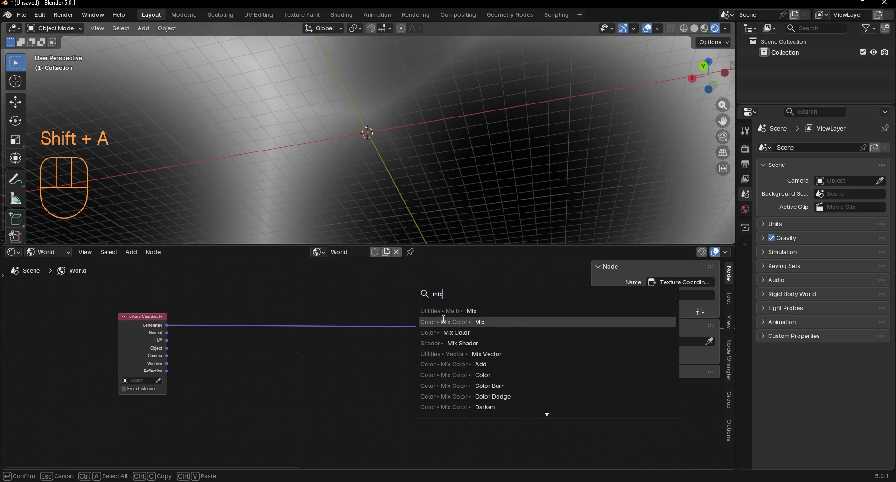
left_click(448, 321)
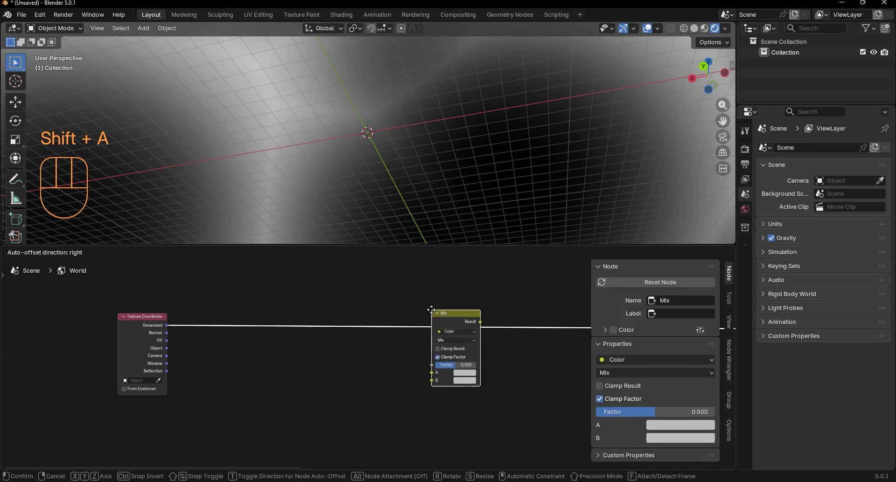
left_click(337, 304)
Step: Add a Noise Texture below the Texture Coordinate link and connect its Factor output to the Mix node's B input
key("shift+a")
type("noi")
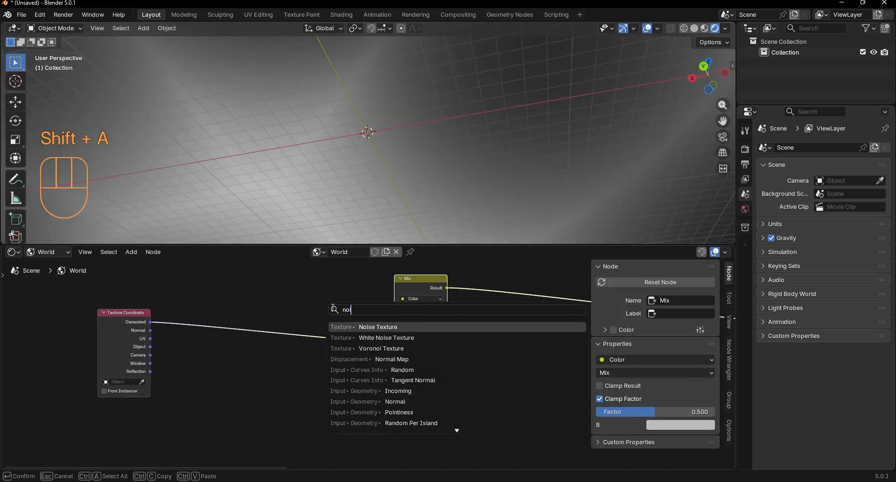
key("Return")
left_click(236, 350)
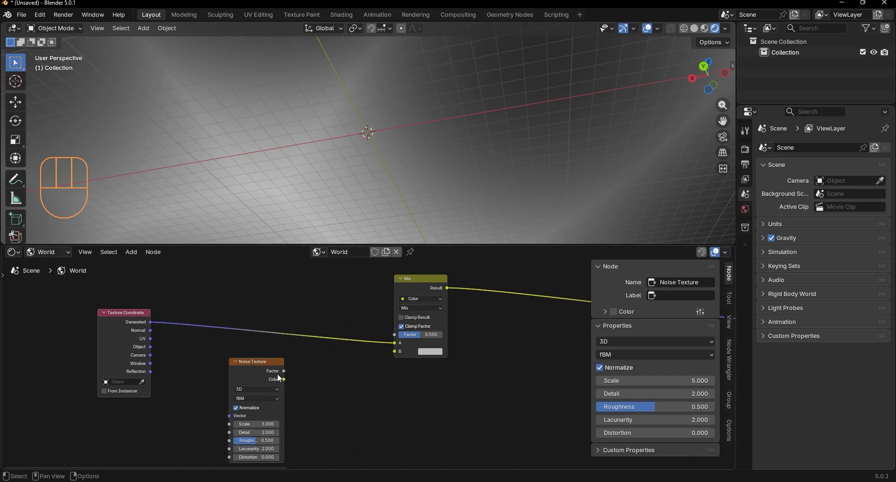
left_click_drag(284, 371, 439, 357)
Step: Set the Mix node's Factor to 0.15
scroll(413, 353, "up", 1)
scroll(390, 357, "up", 1)
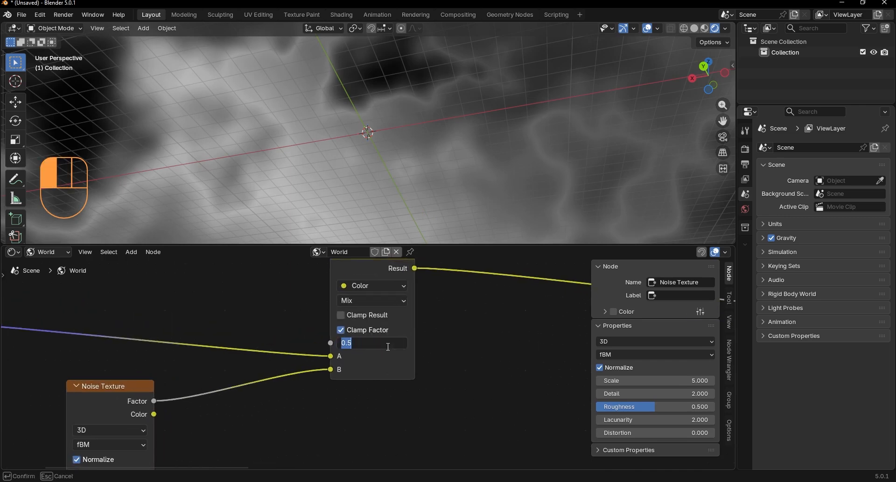
key("Return")
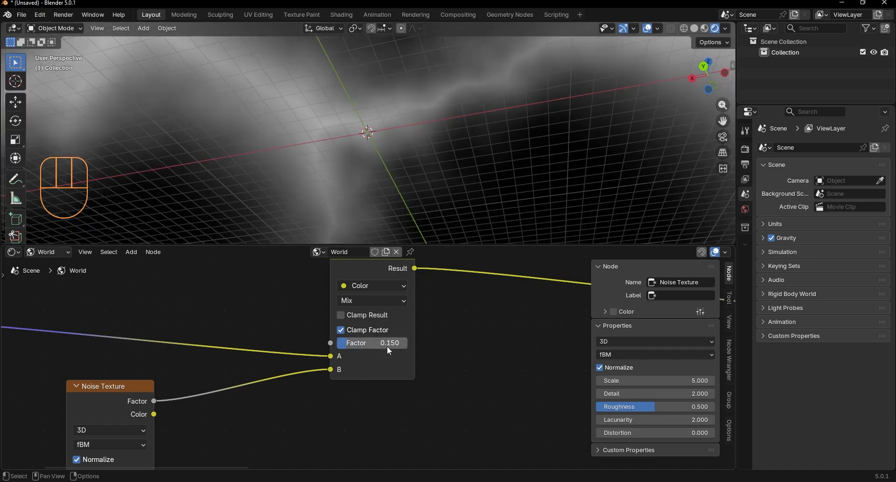
middle_click_drag(391, 228, 493, 229)
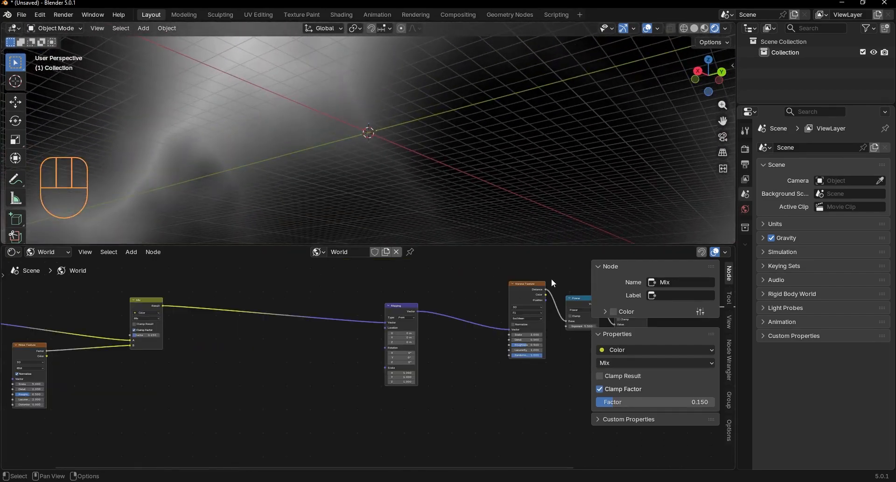
Step: Duplicate the Voronoi Texture and place the copy below the Mix node
left_click(529, 284)
key("shift+d")
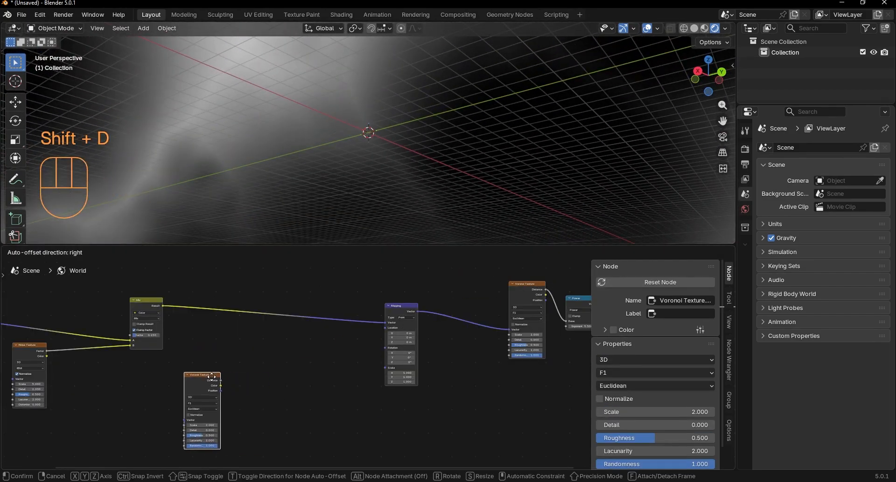
left_click(215, 354)
middle_click_drag(214, 354, 361, 362)
left_click_drag(293, 374, 261, 372)
left_click(326, 332)
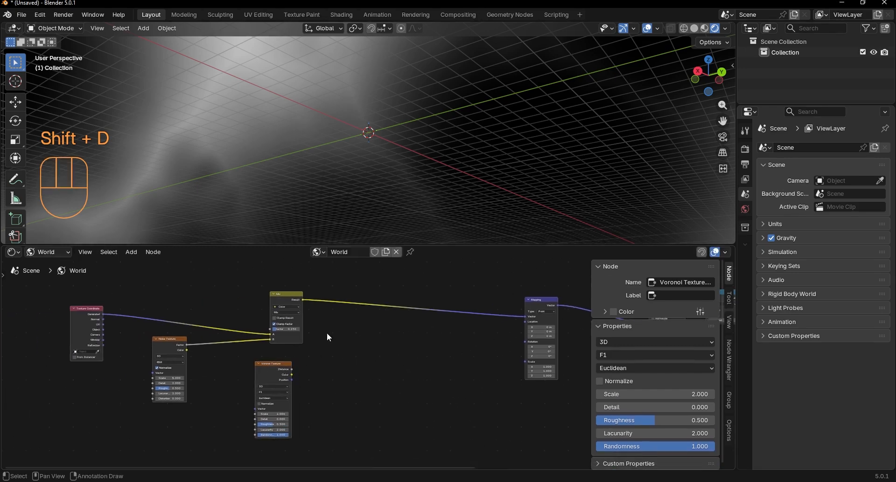
Step: Duplicate the Mix node onto the link before Mapping and set the copy's blending mode to Soft Light
left_click(278, 301)
middle_click_drag(317, 314, 281, 343)
scroll(281, 343, "up", 3)
key("shift+d")
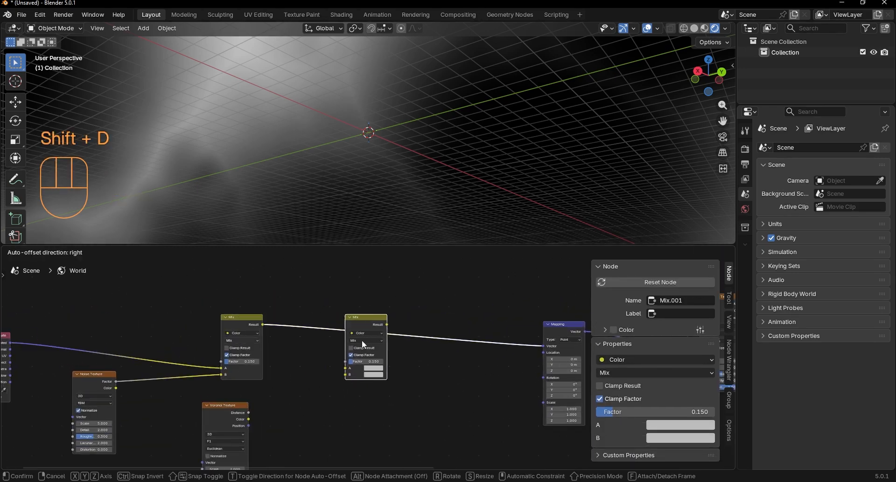
left_click(396, 343)
scroll(390, 331, "up", 3)
left_click(368, 325)
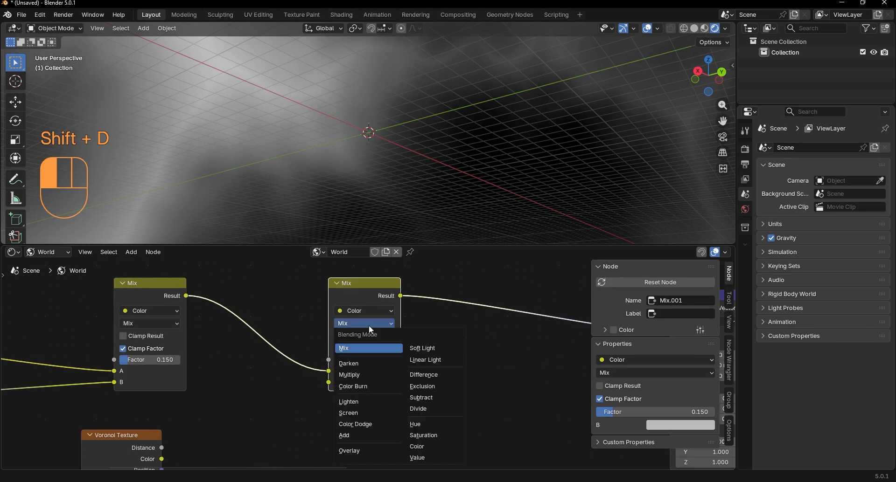
left_click(427, 348)
Step: Connect the duplicated Voronoi's Distance to the Soft Light node's B input and set that Voronoi's Scale to 6.7
middle_click_drag(427, 349, 279, 379)
left_click_drag(270, 377, 348, 317)
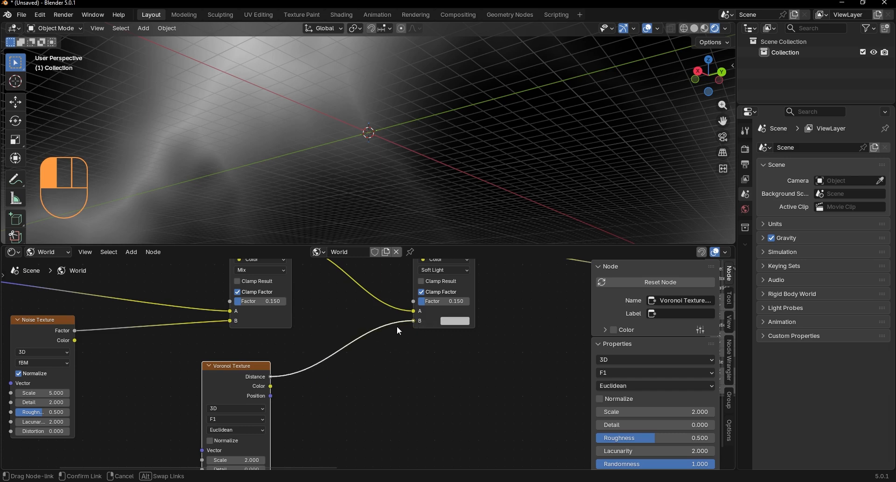
left_click_drag(303, 386, 301, 356)
key("KP_Decimal")
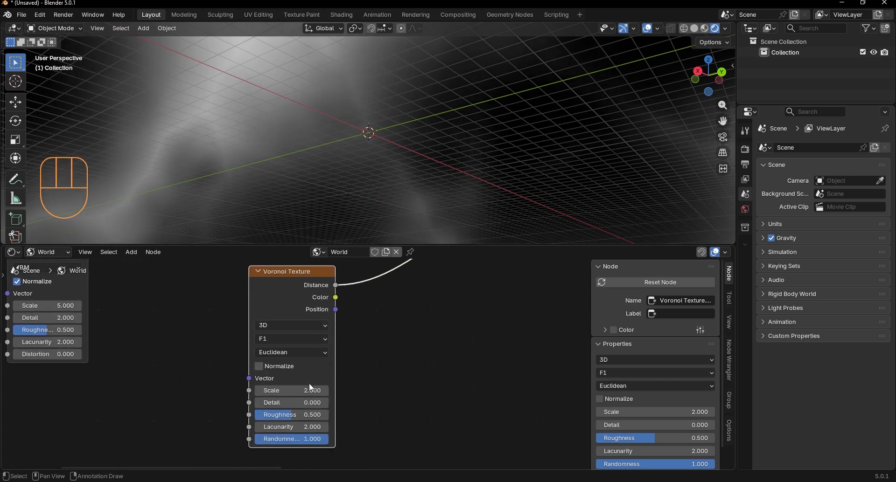
mouse_move(299, 390)
left_mouse_down()
mouse_move(427, 390)
mouse_move(408, 390)
left_mouse_up()
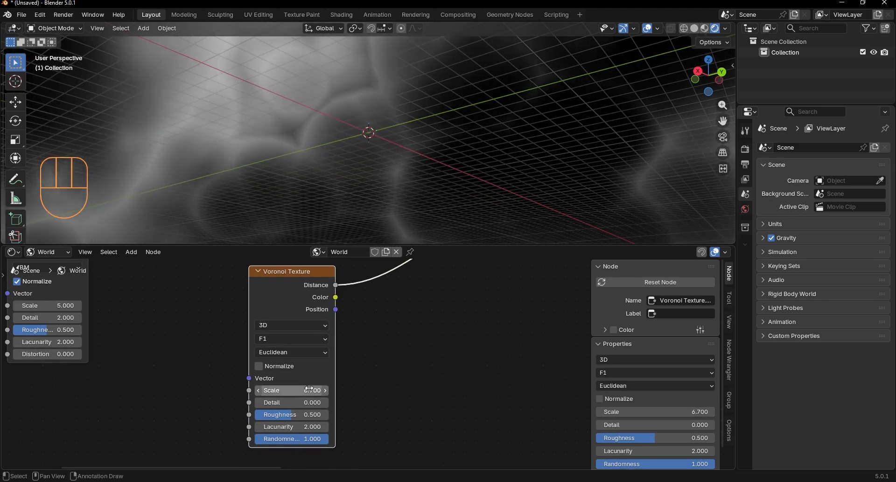
middle_click_drag(341, 135, 328, 179)
Step: Insert a Power math node between the duplicated Voronoi Texture and the Soft Light node
key("shift+a")
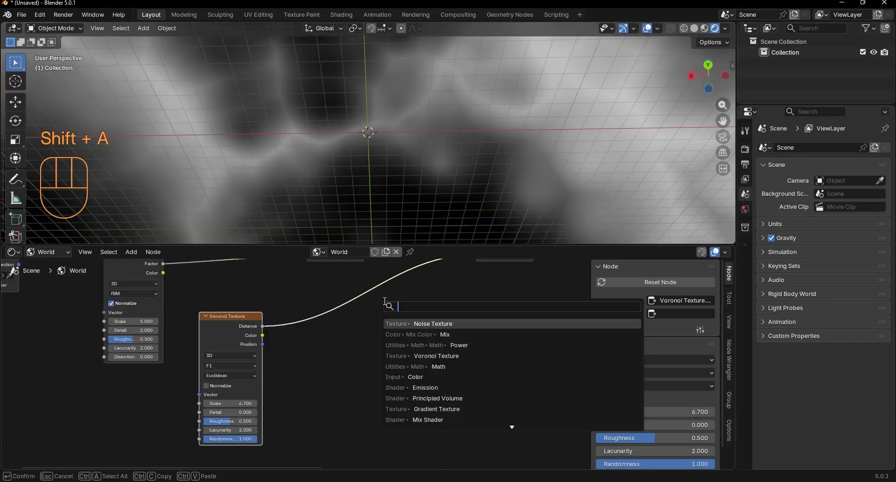
type("po")
key("Return")
left_click(311, 279)
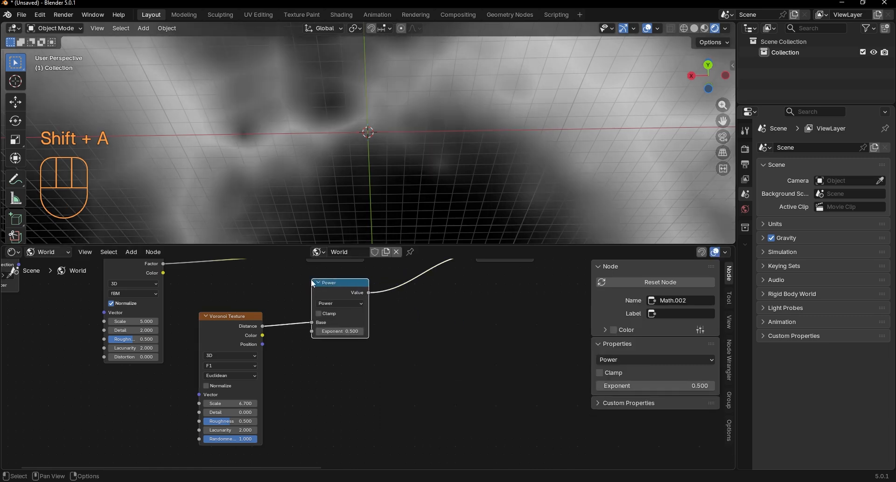
Step: Set the Exponent of the Power node behind the duplicated Voronoi to 1.4
scroll(350, 327, "up", 1)
left_click_drag(334, 326, 373, 325, "shift")
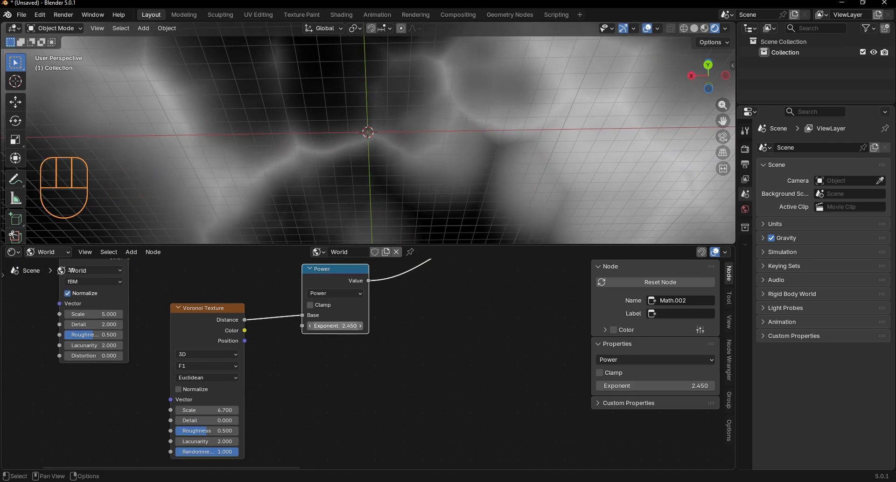
double_click(335, 325)
type("2")
key("Return")
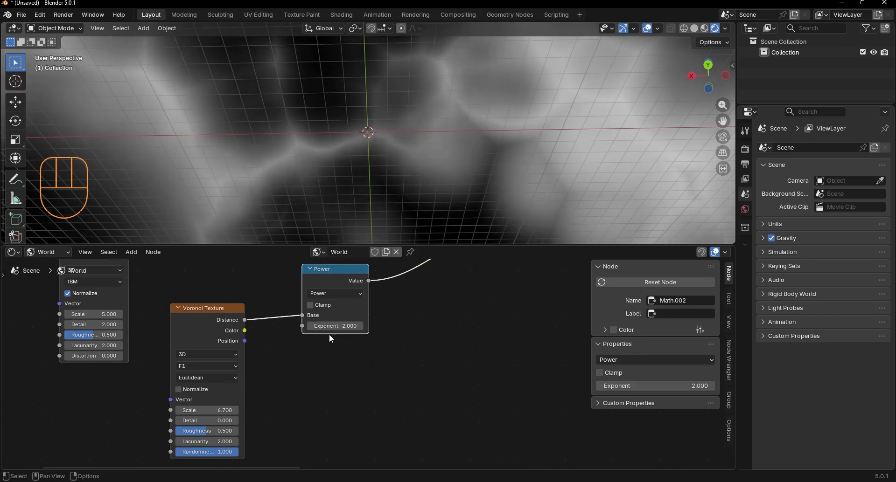
left_click_drag(332, 326, 280, 325)
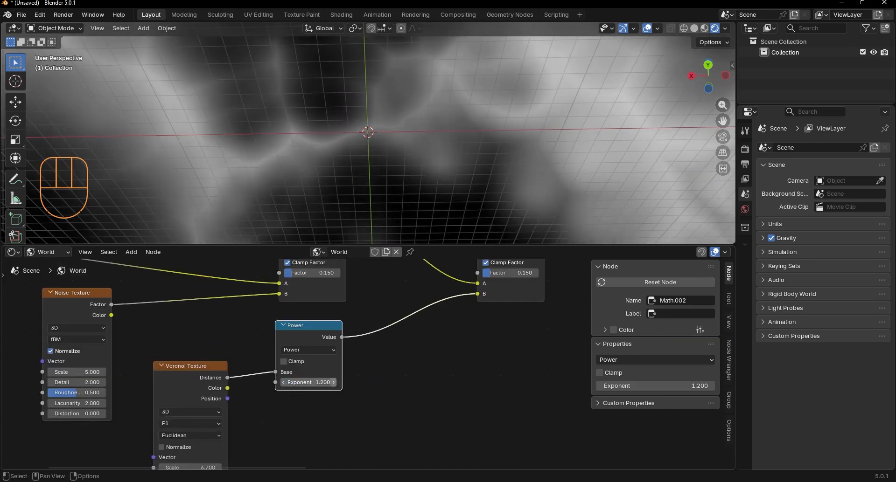
left_click(334, 382)
left_click(334, 383)
middle_click_drag(340, 208, 242, 24)
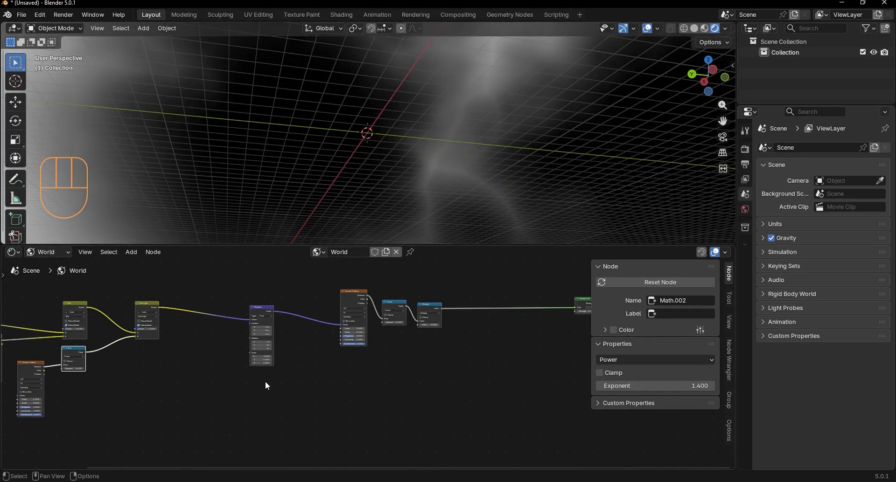
Step: Move the Voronoi Texture that follows Mapping up and away from its Power node to make room
left_click(284, 314)
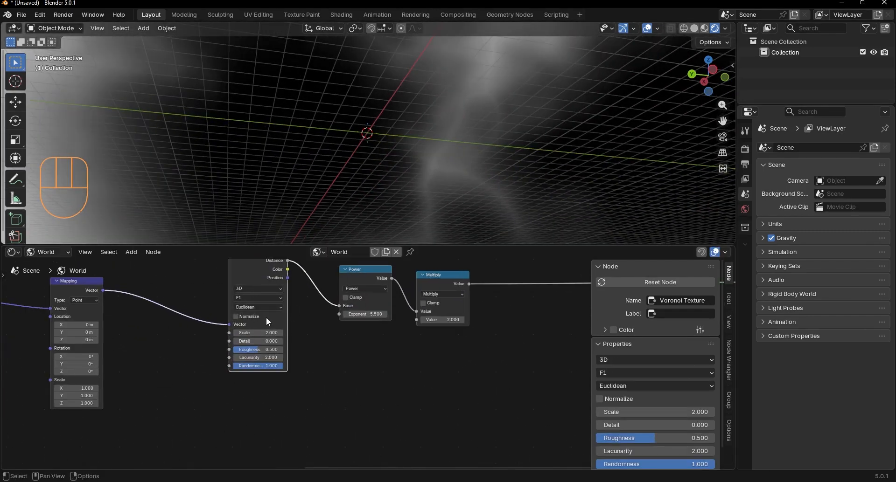
middle_click_drag(266, 318, 291, 390)
left_click_drag(289, 339, 255, 310)
scroll(337, 363, "down", 2)
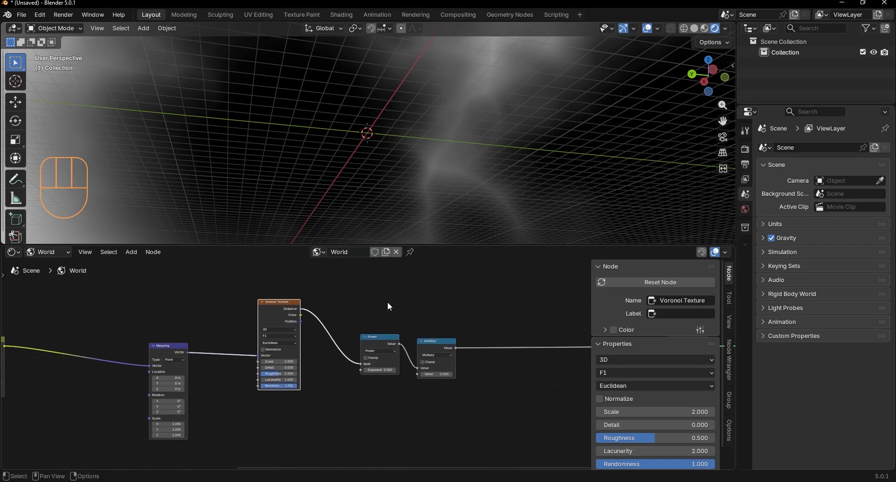
Step: Duplicate the Voronoi Texture and its Power node with the Mapping connection kept, and place the copies below the originals
left_click_drag(393, 298, 270, 376)
key("ctrl+shift+d")
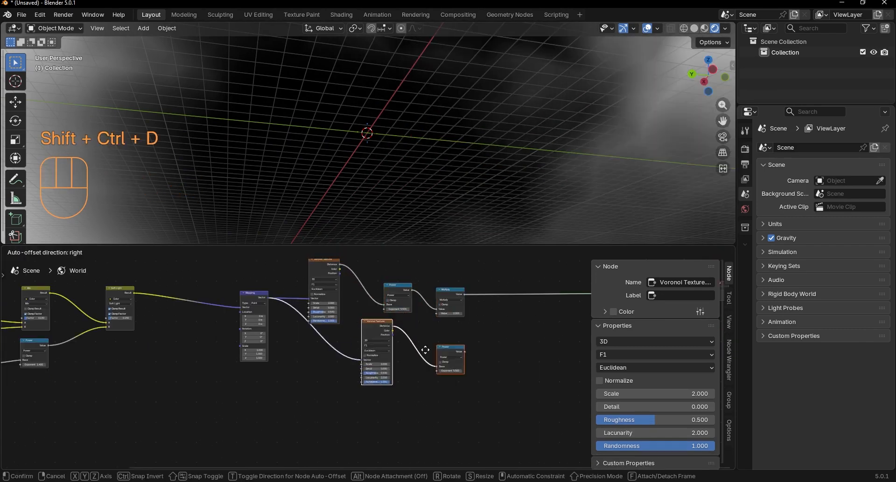
left_click(366, 368)
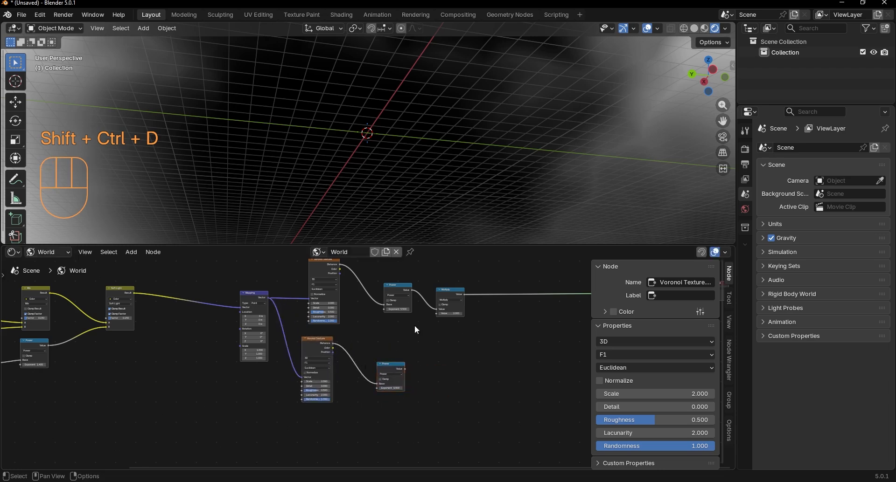
middle_click_drag(417, 330, 348, 360)
scroll(379, 359, "up", 2)
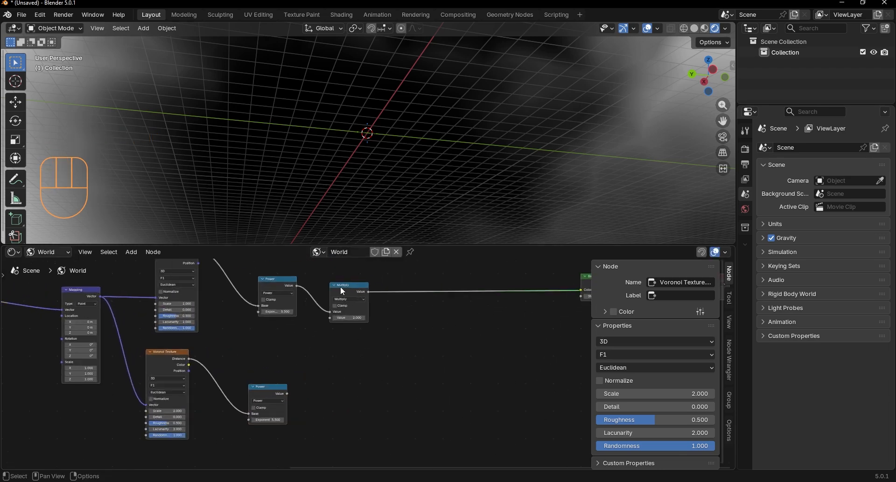
Step: Duplicate the lower Power node, switch the copy to Multiply, and connect the lower Power's Value to its first input
mouse_move(340, 287)
left_mouse_down()
mouse_move(367, 292)
mouse_move(341, 292)
left_mouse_up()
scroll(339, 344, "up", 3)
left_click_drag(245, 401, 235, 390)
scroll(228, 377, "up", 2)
key("shift+d")
left_click(331, 384)
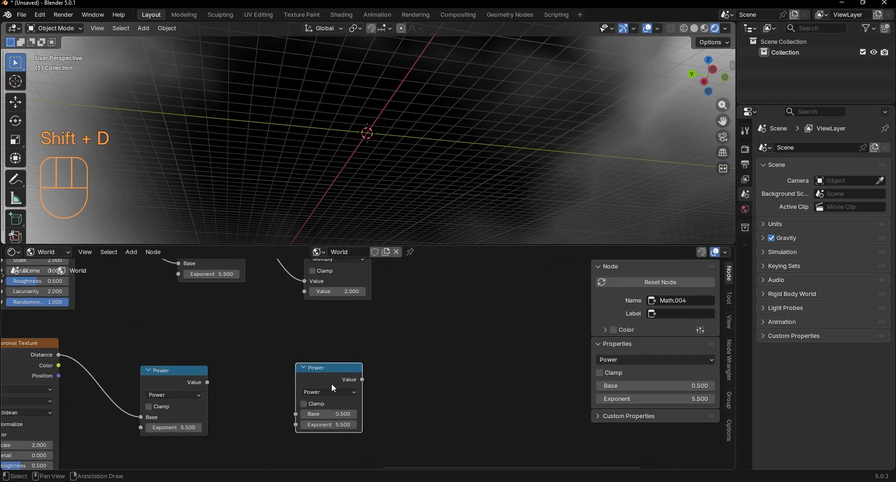
left_click(329, 392)
left_click(317, 296)
left_click_drag(207, 383, 229, 392)
key("Escape")
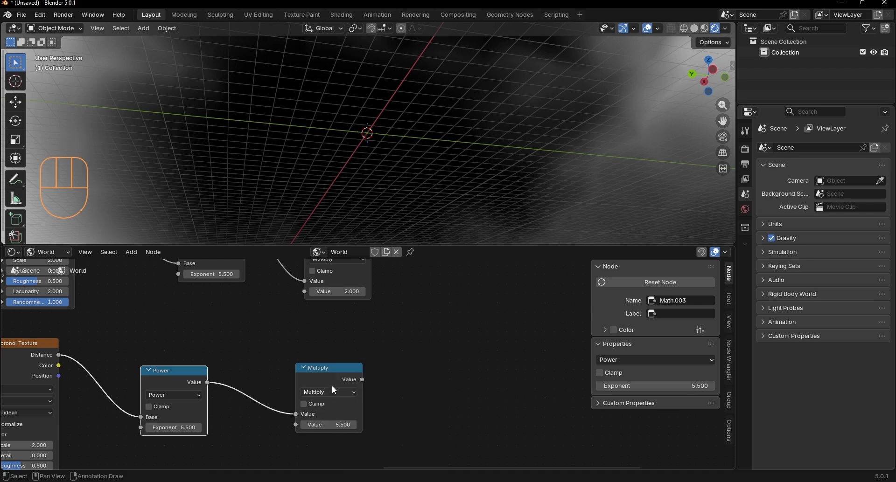
Step: Duplicate the upper Multiply node onto its outgoing link and change the copy's operation to Add
scroll(332, 387, "down", 2)
middle_click_drag(371, 331, 315, 388)
left_click(271, 346)
key("shift+d")
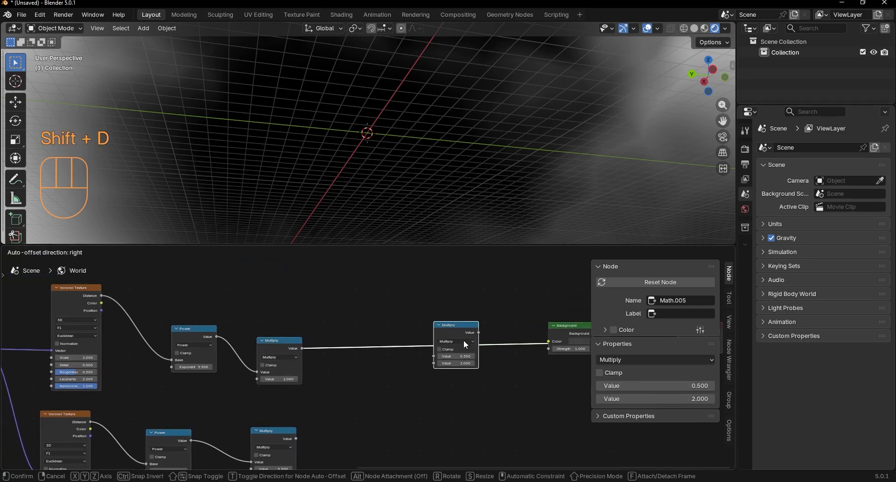
left_click(397, 336)
scroll(400, 337, "up", 2)
left_click(441, 339)
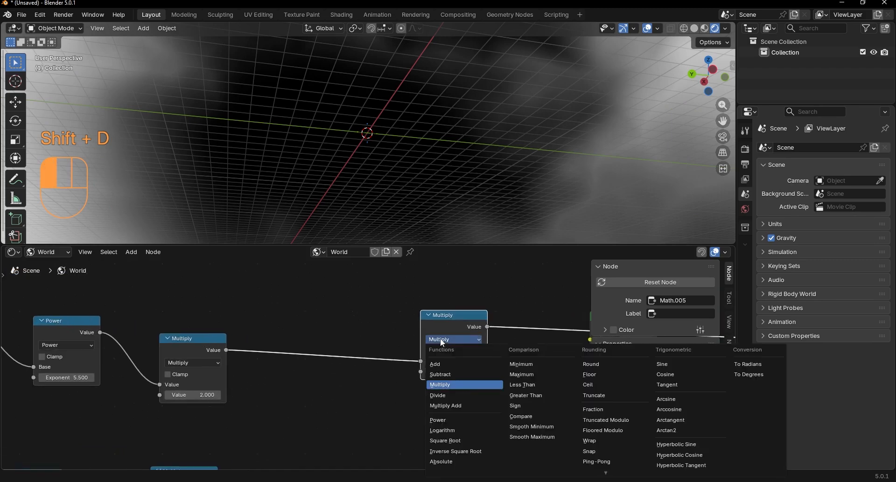
left_click(436, 364)
Step: Connect the lower Multiply node's Value output to the Add node's second Value input
left_click_drag(441, 334, 357, 375)
left_click(299, 376)
middle_click_drag(295, 375, 349, 288)
left_click_drag(271, 397, 331, 332)
left_click(330, 336)
scroll(329, 337, "down", 1)
middle_click_drag(241, 389, 336, 336)
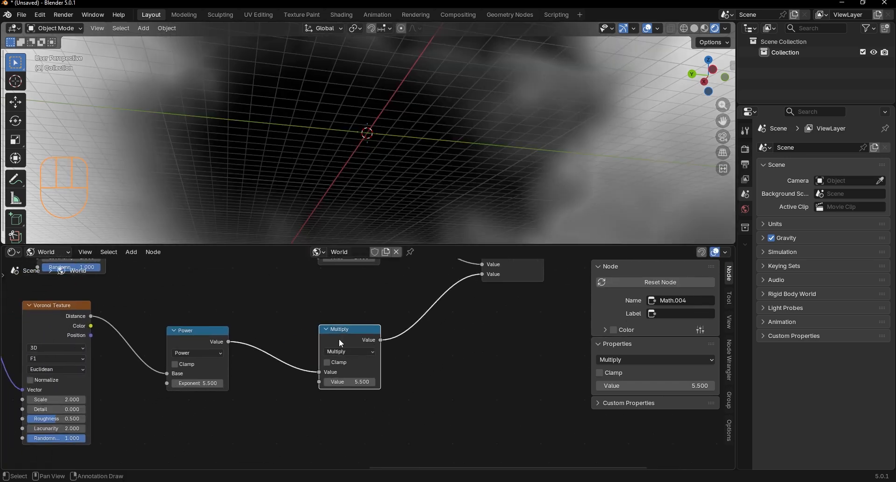
Step: Preview the lower Multiply branch on its own and set the lower Voronoi Texture's Scale to 14
left_click(346, 389)
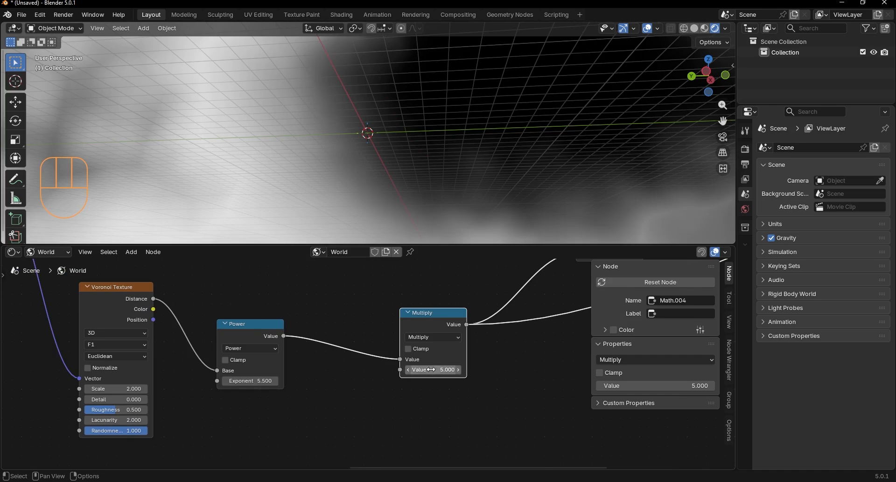
key("ctrl+z")
middle_click_drag(182, 411, 362, 380)
left_click(306, 374)
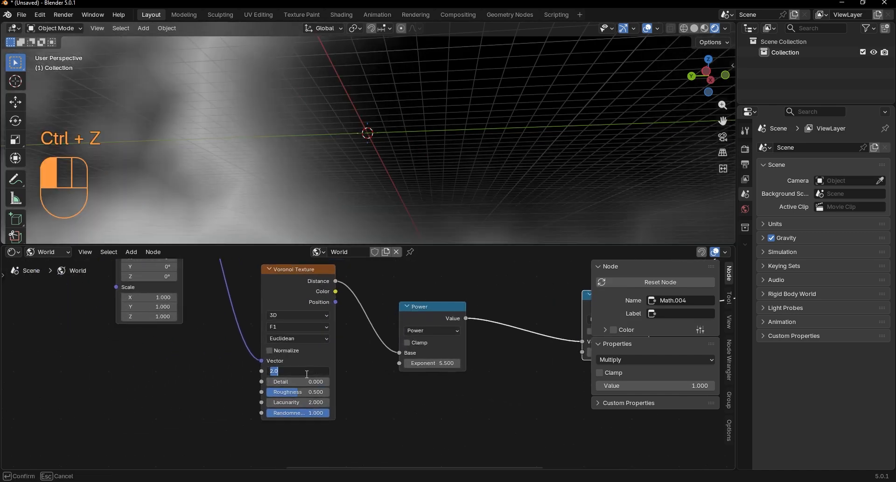
type("14")
key("Return")
Step: Set the lower Multiply node's Value to 0.1
scroll(369, 379, "down", 2)
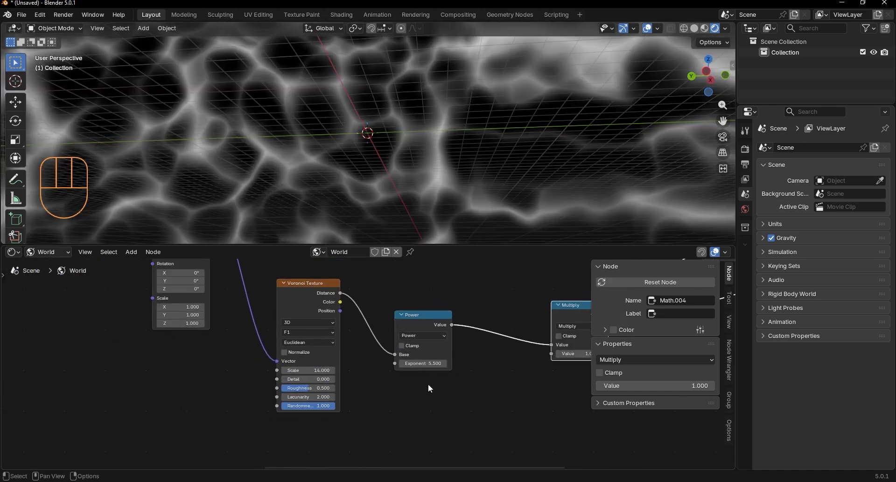
middle_click_drag(521, 341, 374, 380)
middle_click_drag(431, 362, 378, 347)
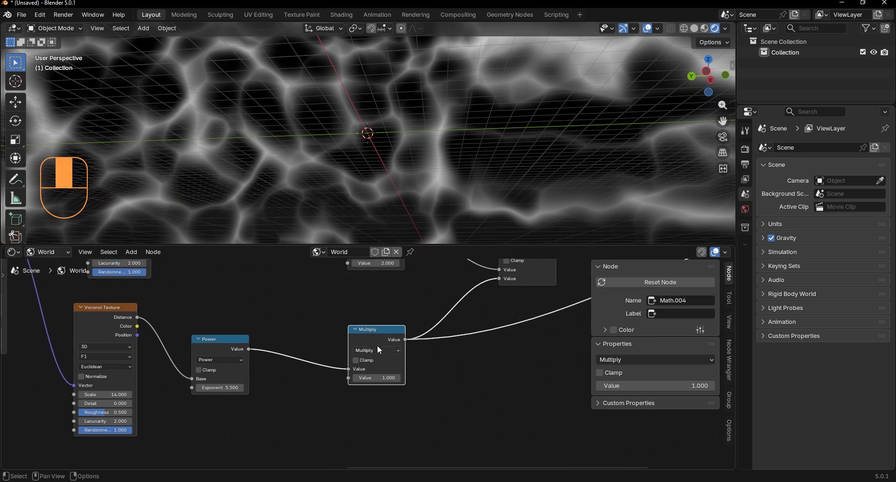
scroll(378, 365, "up", 3)
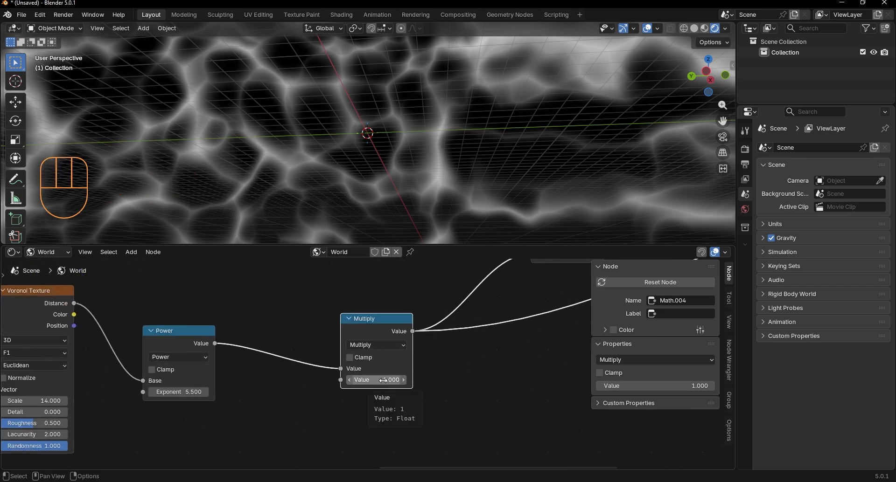
key("KP_Enter")
type("0.1")
key("KP_Enter")
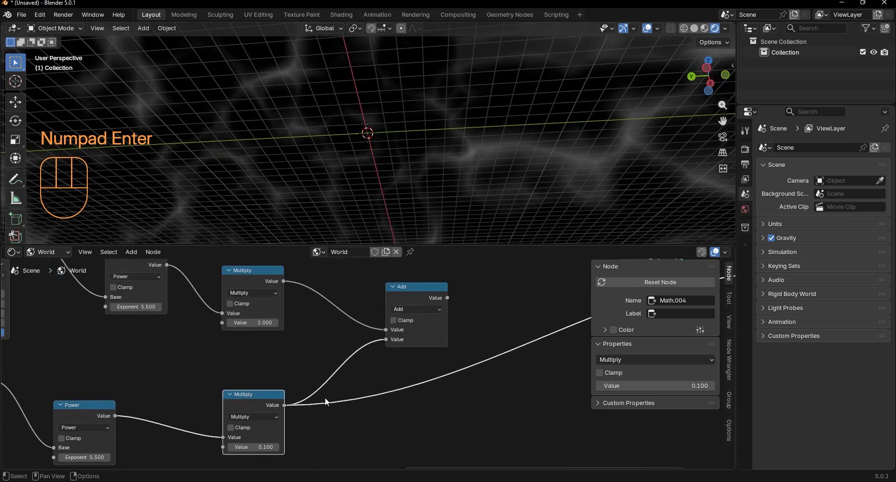
Step: Preview the Add node's combined output on the world and inspect it from another angle
left_click(415, 296, "ctrl+shift")
middle_click_drag(404, 160, 293, 119)
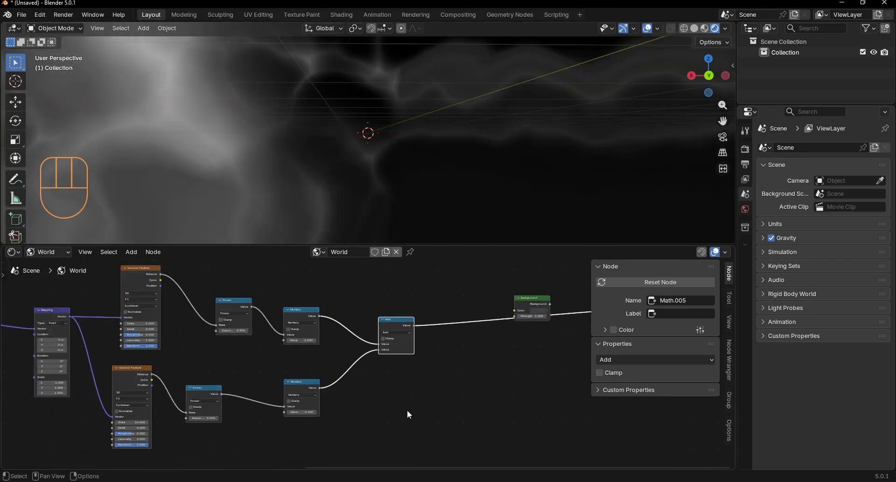
left_click(435, 374)
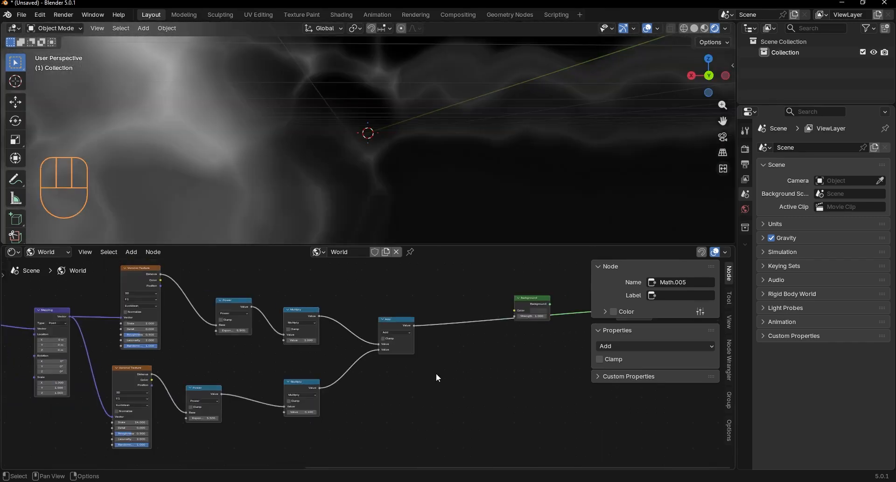
Step: Insert the Background node between Add and World Output, with Add's Value feeding its Strength input
middle_click_drag(528, 302, 358, 348)
scroll(373, 345, "up", 3)
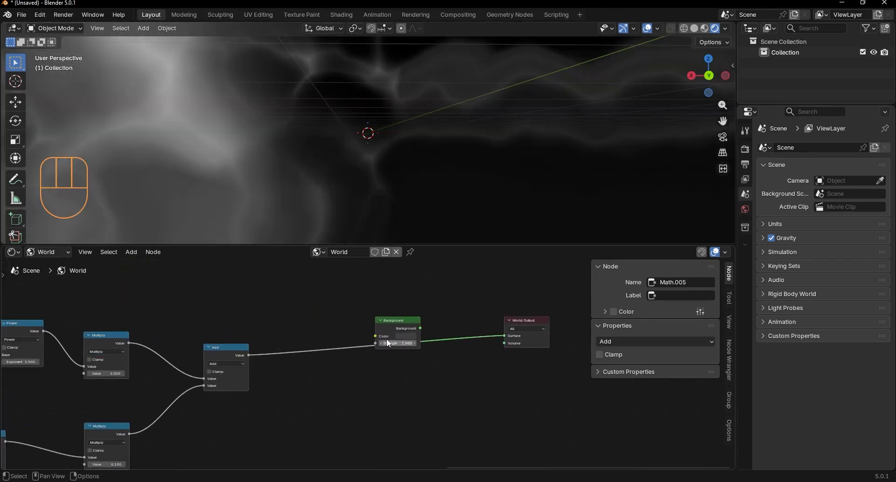
left_click_drag(391, 322, 395, 318)
left_click_drag(341, 333, 346, 333)
scroll(363, 329, "up", 7)
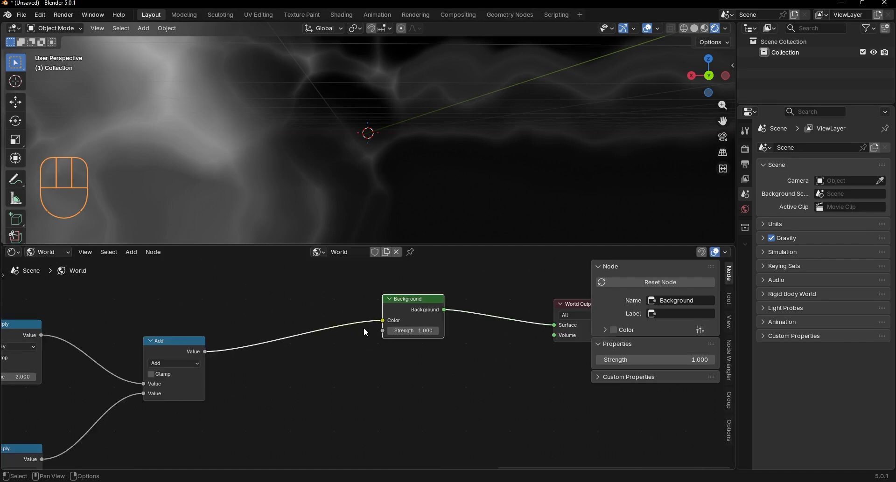
left_click_drag(387, 305, 348, 317)
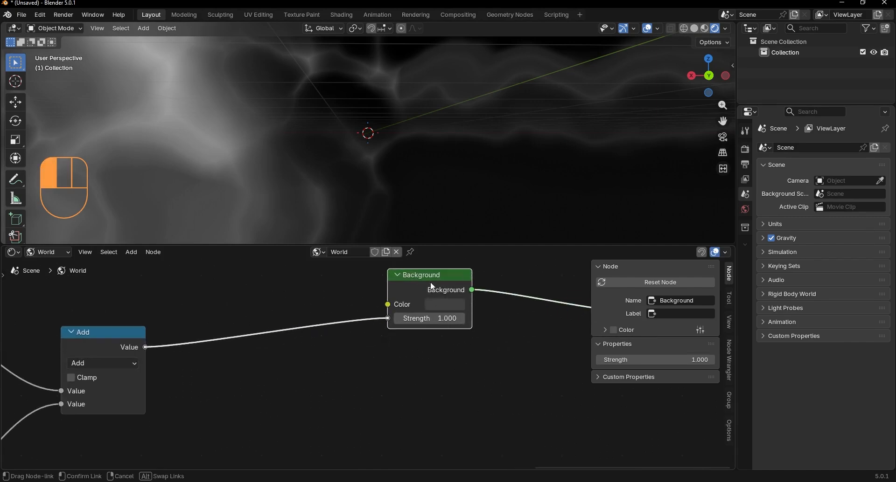
left_click_drag(431, 284, 410, 340)
Step: Set the Background node's Color to a light blue, about hex #68ADDC
left_click(434, 354)
left_click_drag(519, 215, 519, 160)
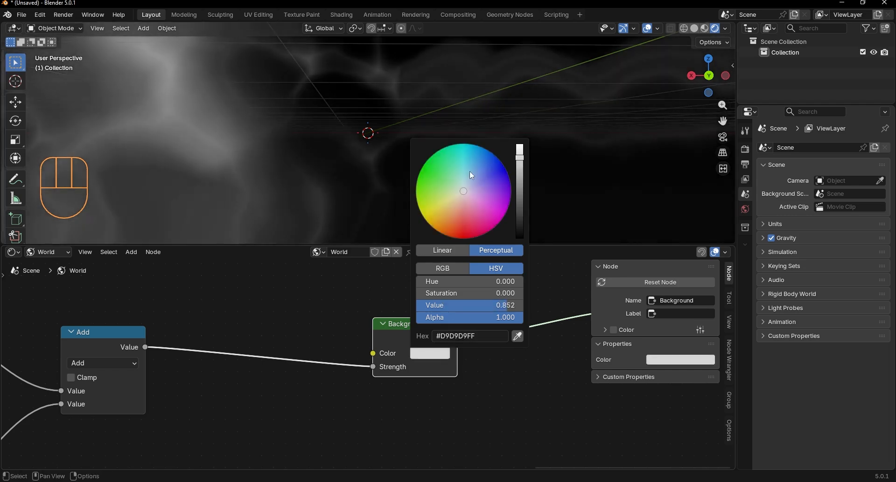
left_click_drag(472, 176, 519, 149)
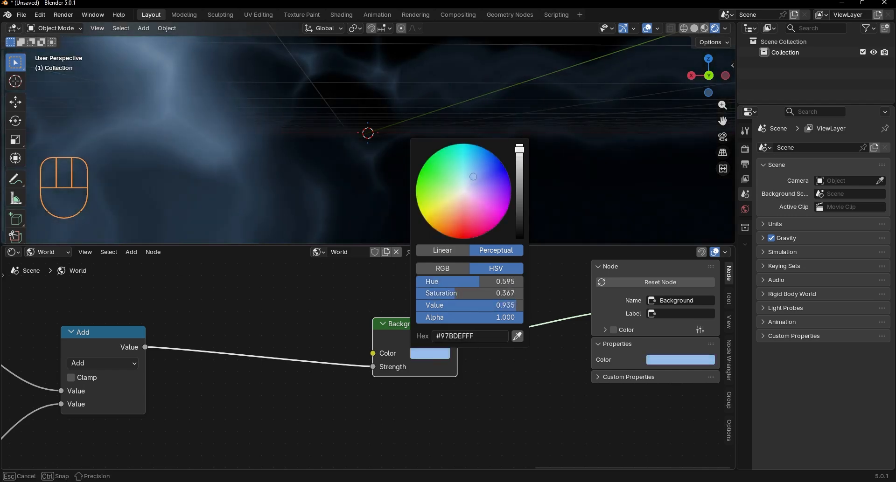
left_click_drag(474, 170, 474, 168)
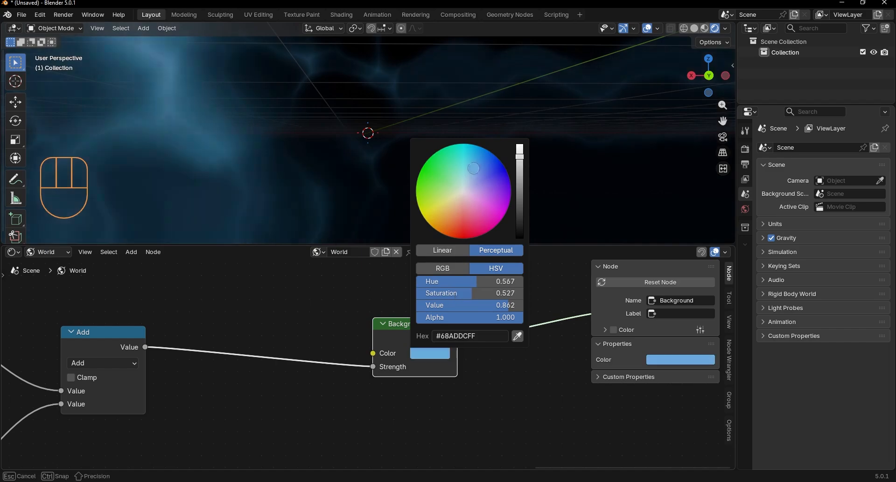
Step: Set the Color Management Look to Very High Contrast in the render settings
middle_click_drag(274, 110, 698, 190)
left_click(746, 150)
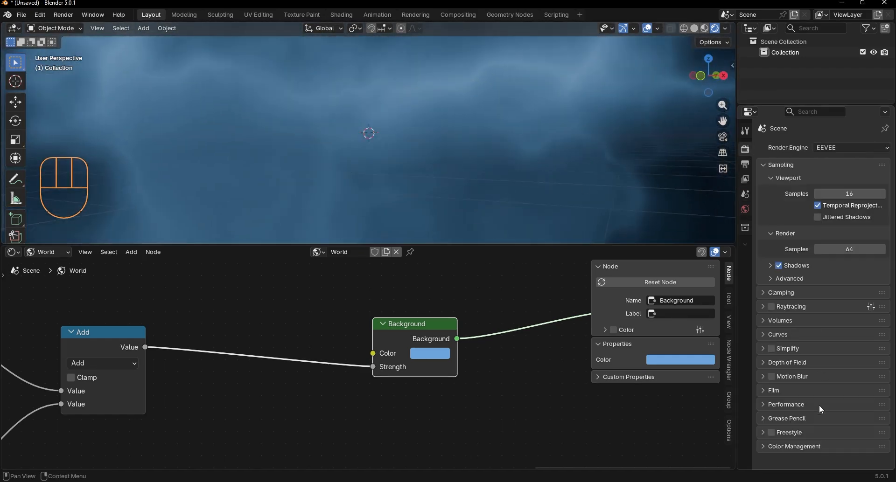
left_click(783, 447)
scroll(783, 446, "down", 5)
left_click(826, 384)
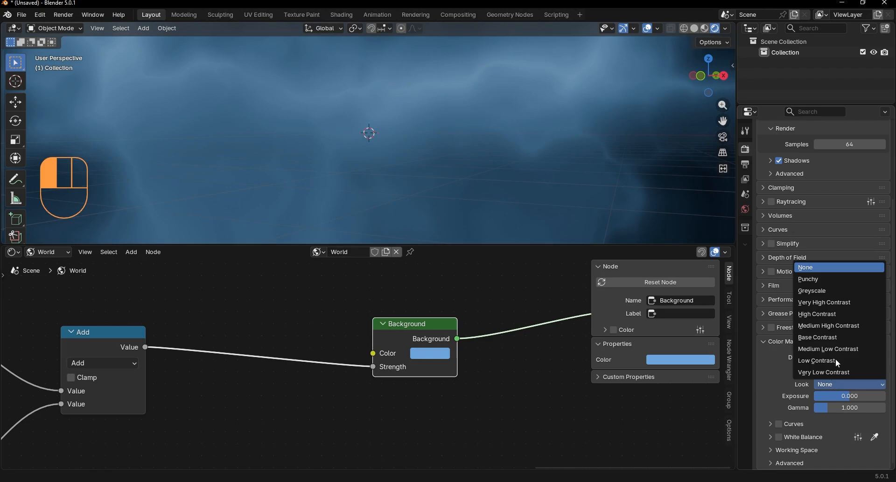
left_click(816, 304)
middle_click_drag(588, 219, 633, 173)
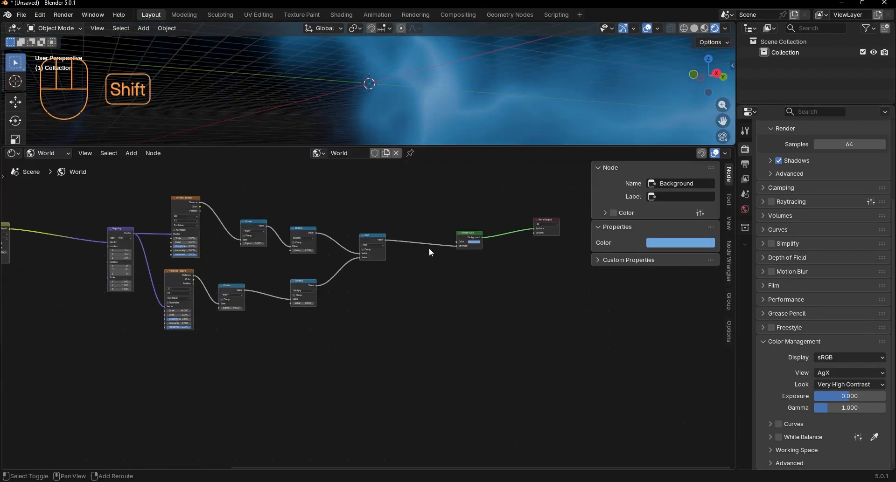
Step: Add a second Background node and place it well below the existing node network
key("shift+a")
type("ba")
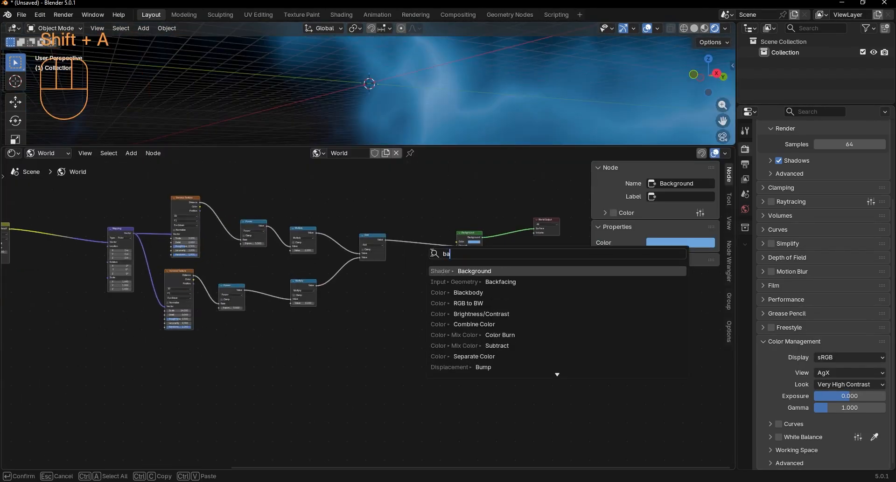
key("Return")
left_click(446, 368)
left_click(454, 363)
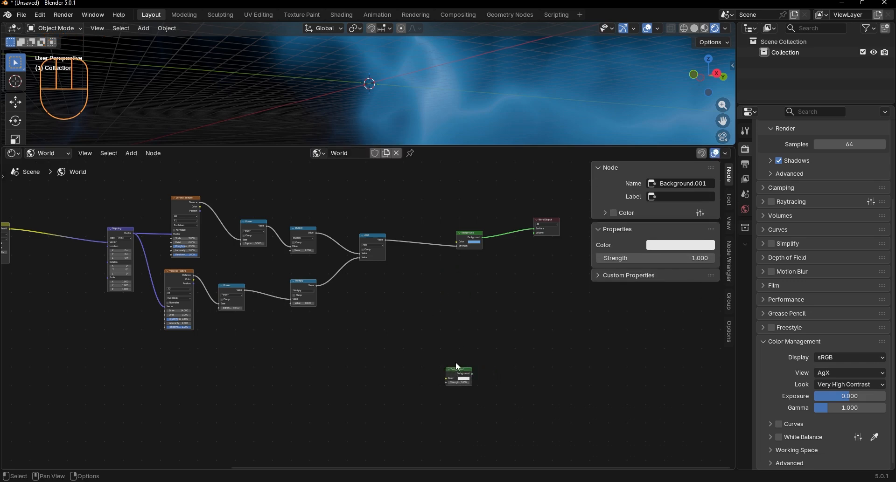
middle_click_drag(454, 362, 439, 287)
left_click_drag(483, 265, 439, 295)
key("g")
left_click(423, 340)
left_click(415, 308)
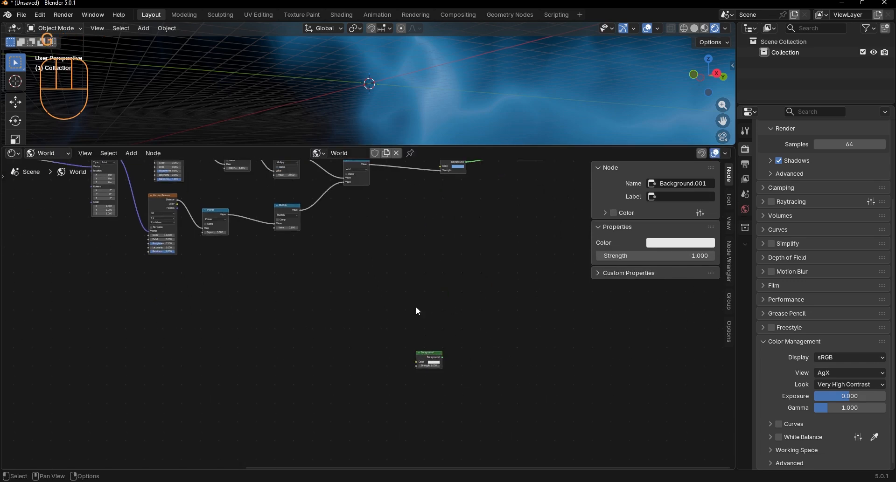
Step: Add a Noise Texture near the new Background node, preview it, and set its type to Ridged Multifractal
key("shift+a")
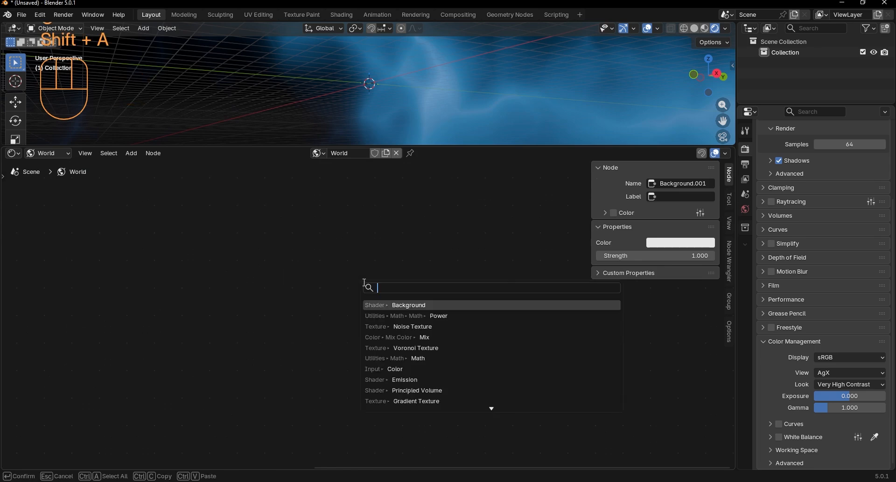
type("noi")
key("Return")
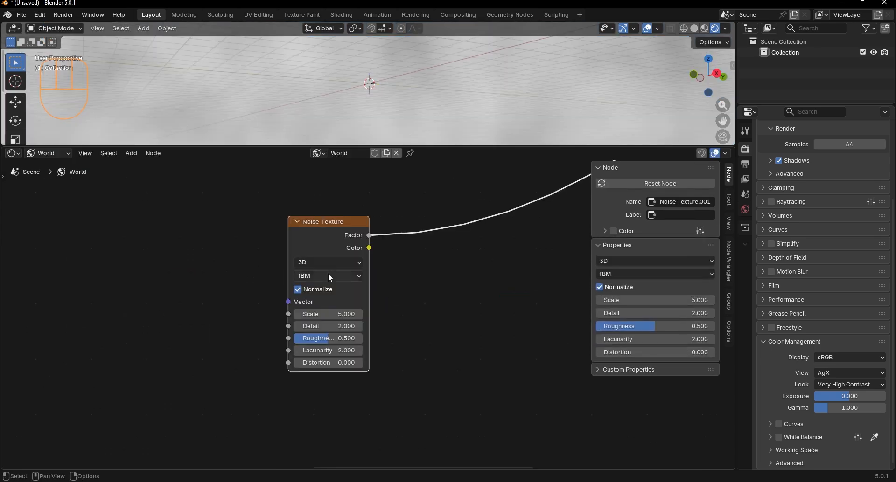
left_click(330, 277)
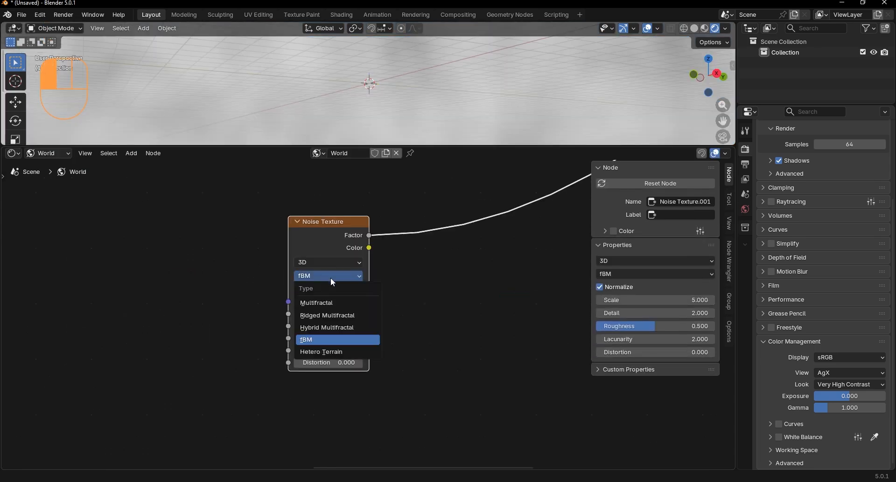
left_click(322, 316)
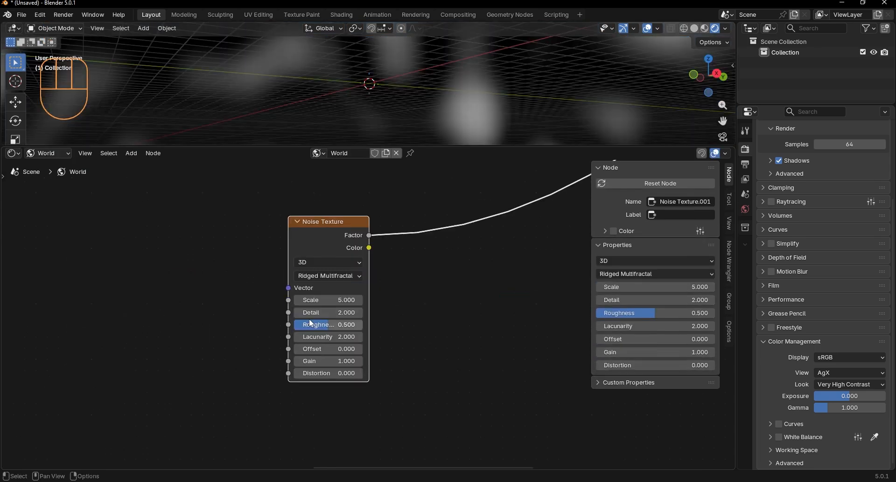
Step: Set the new Noise Texture's Detail to 12 and its Roughness to 0.528
left_click_drag(331, 235, 313, 280)
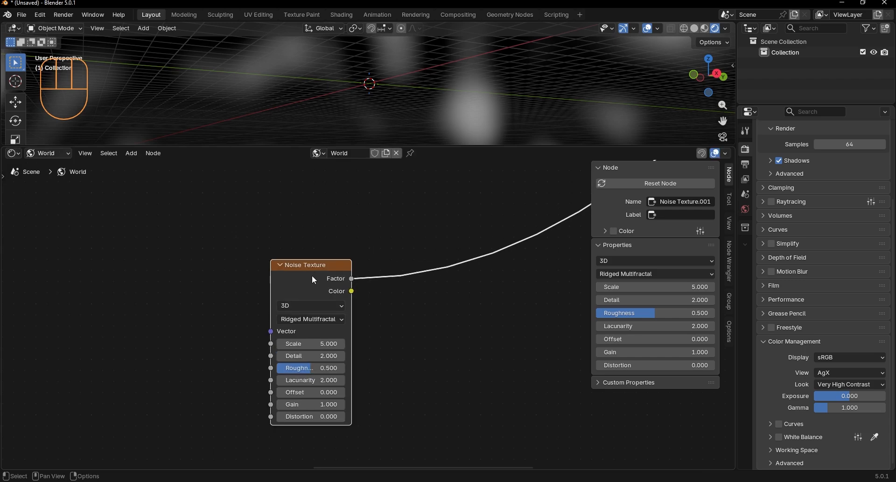
left_click(316, 358)
type("12")
key("Return")
scroll(255, 373, "up", 4)
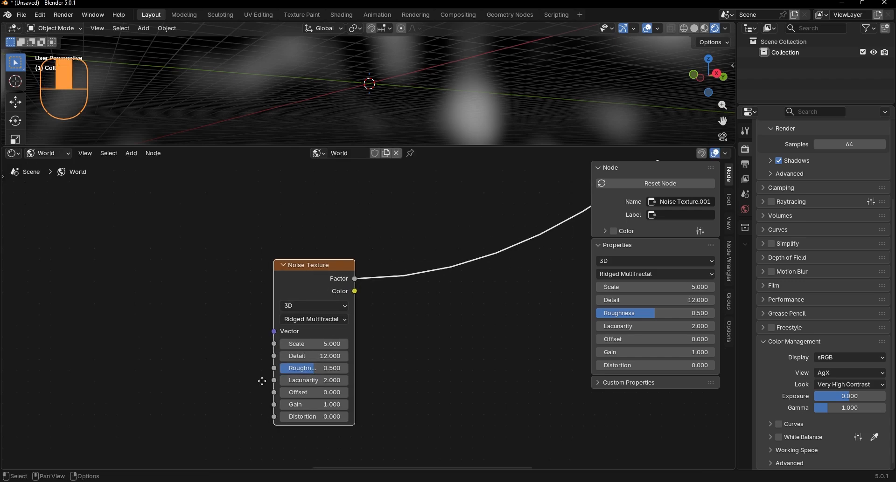
left_click(311, 368)
left_click_drag(366, 376, 367, 377)
middle_click_drag(356, 397, 372, 345)
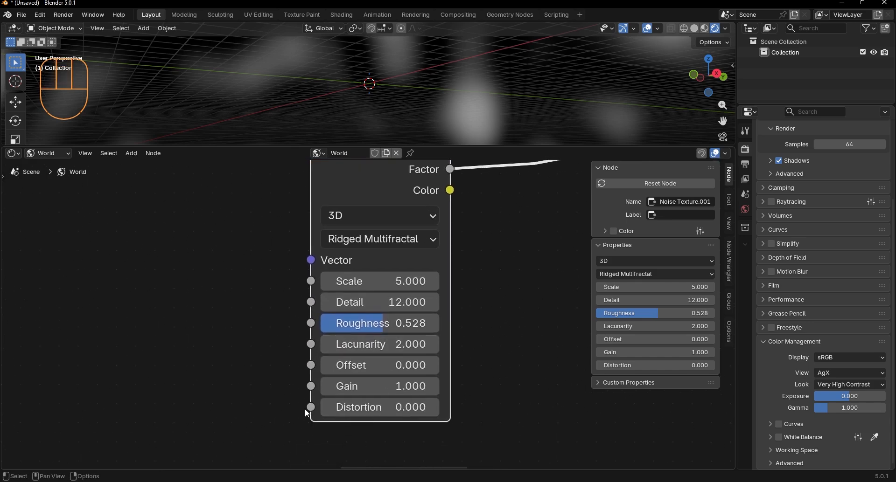
Step: Set the new Noise Texture's Gain to 4.6 and its Offset to 0.8
left_click_drag(397, 387, 429, 366)
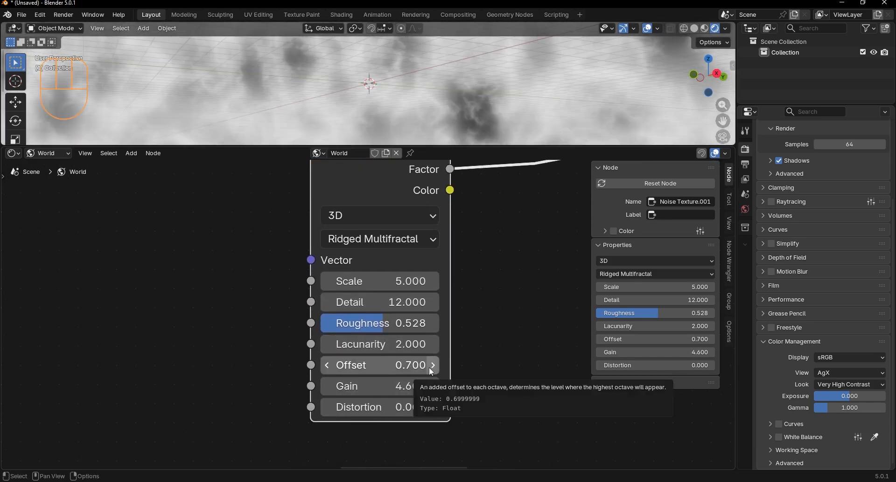
left_click(433, 365)
middle_click_drag(392, 89, 347, 116)
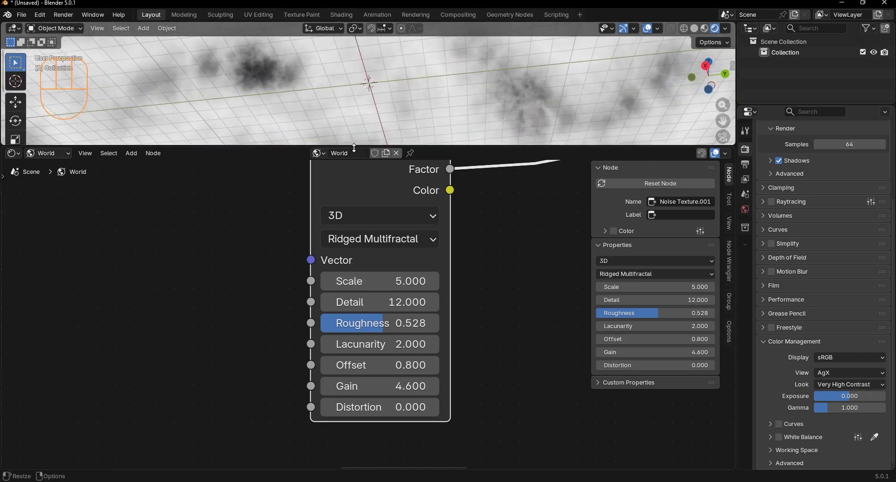
Step: Insert a Color Ramp into the link leaving the Ridged Multifractal Noise Texture's Factor output
left_click_drag(354, 148, 353, 299)
middle_click_drag(323, 181, 357, 199)
left_click_drag(353, 300, 355, 206)
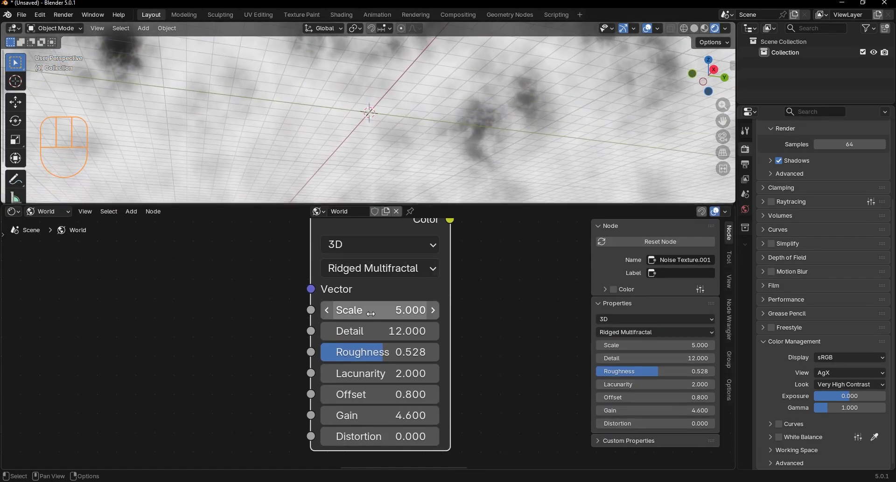
scroll(373, 320, "down", 1)
scroll(414, 368, "down", 4)
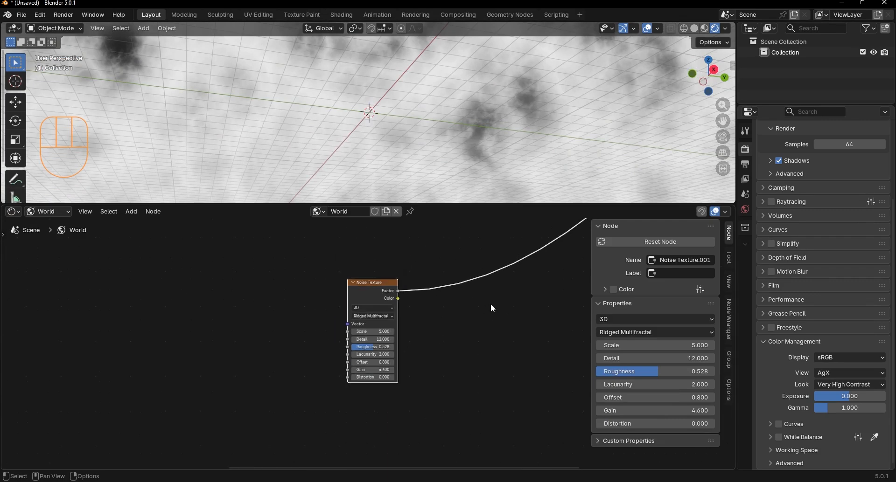
middle_click_drag(489, 305, 365, 327)
key("shift+a")
left_click(413, 283)
type("c")
left_click(440, 311)
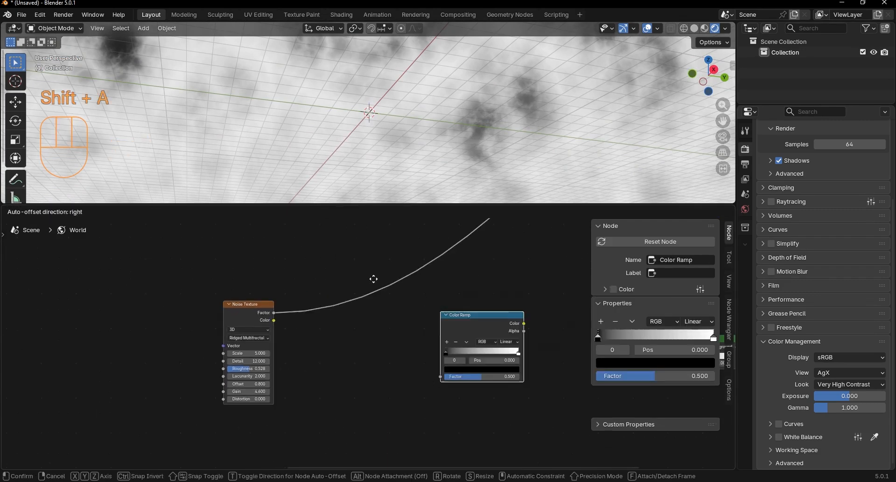
left_click(339, 269)
Step: Flip the new Color Ramp and move its black stop to position 0.936
scroll(348, 289, "up", 2)
left_click(361, 278)
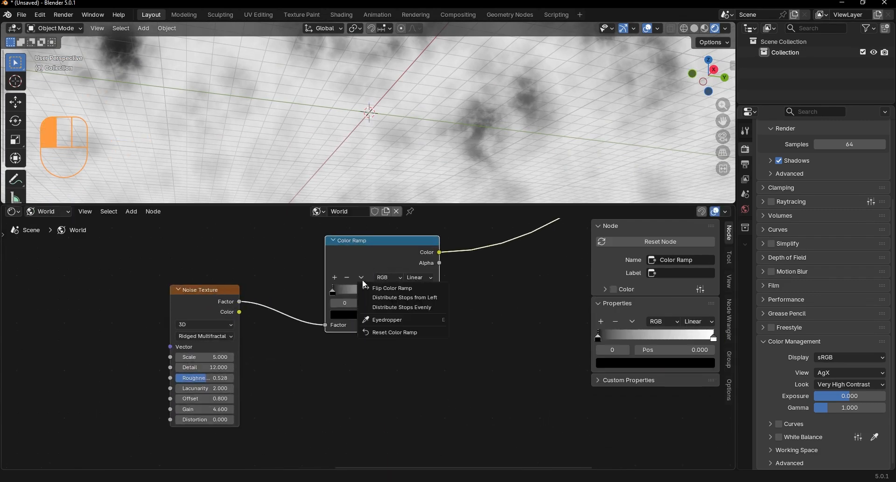
left_click(373, 287)
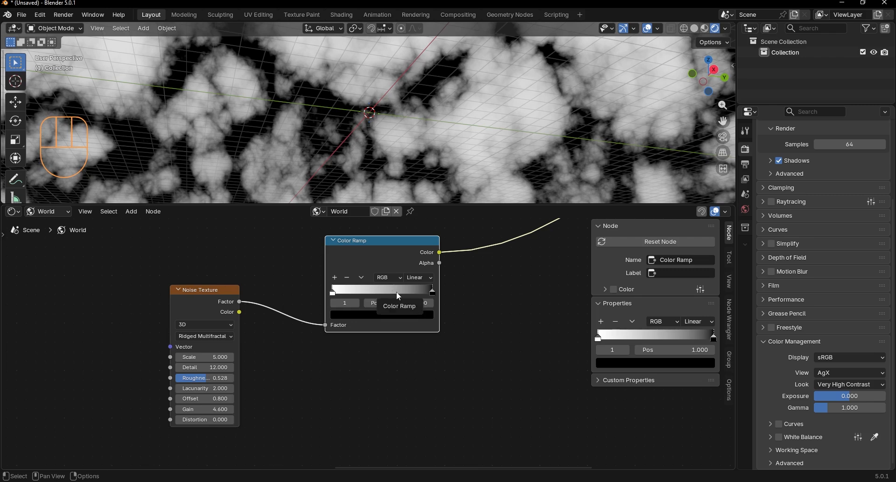
scroll(399, 296, "up", 2)
left_click_drag(451, 273, 443, 275)
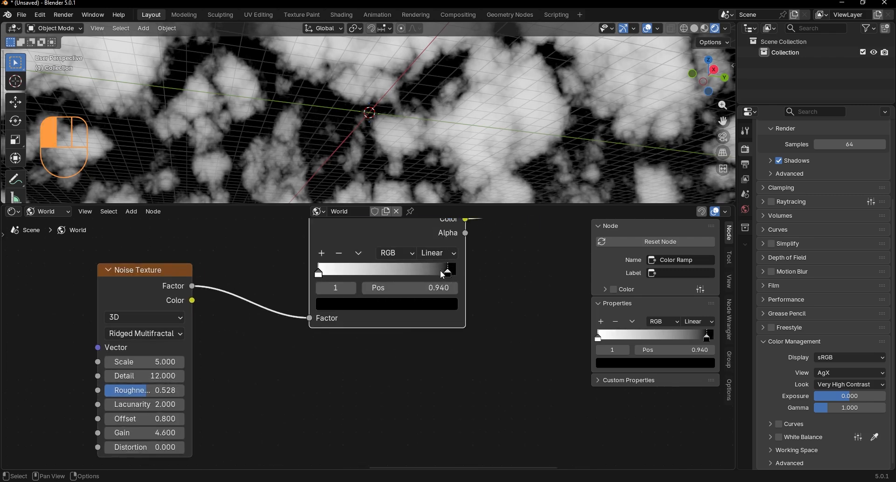
Step: Add another Noise Texture below the Color Ramp with Scale 4, Detail 3.6 and Roughness 0.472
scroll(373, 354, "down", 4)
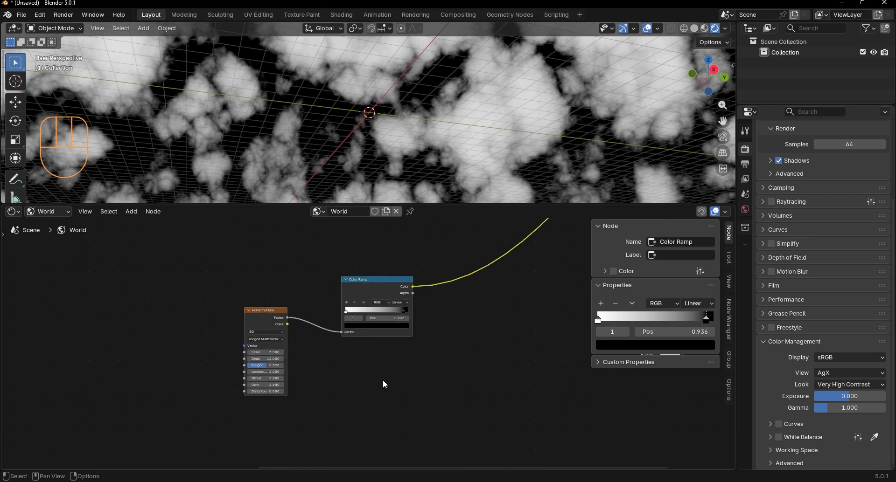
middle_click_drag(380, 396, 346, 353)
key("shift+a")
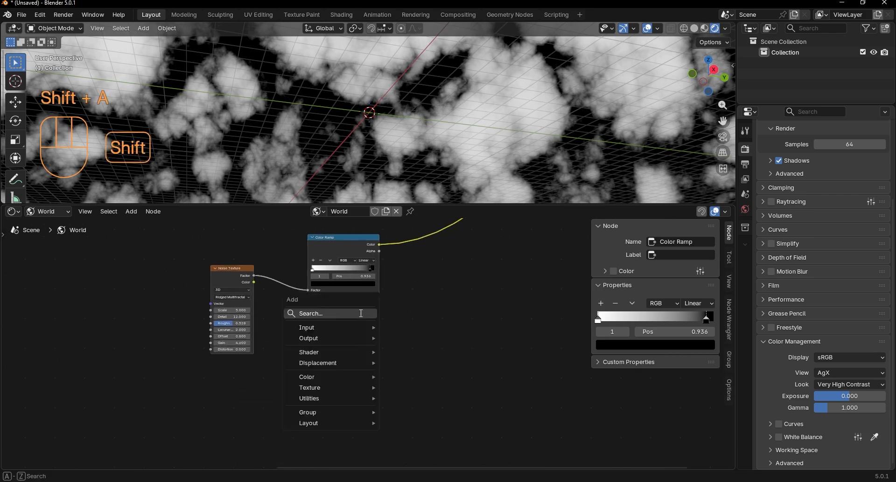
left_click(361, 313)
type("noi")
key("Return")
left_click(316, 349)
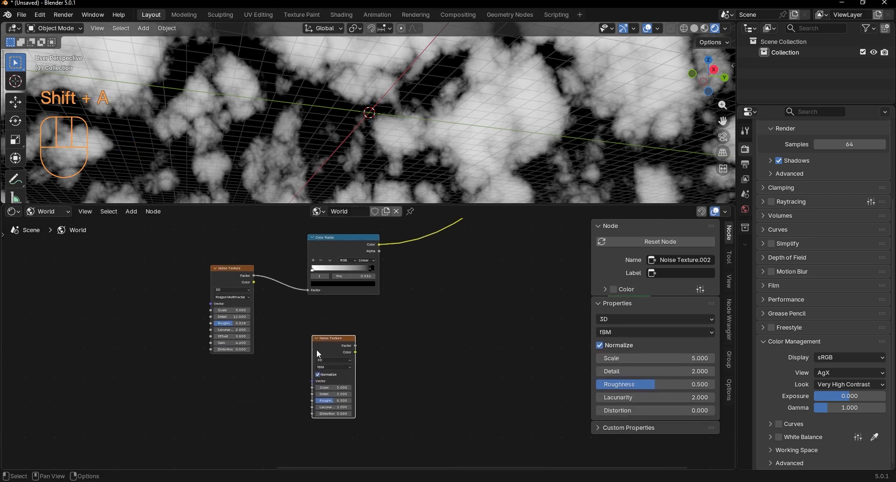
scroll(343, 318, "up", 4)
left_click_drag(348, 348, 371, 357)
scroll(343, 370, "up", 1)
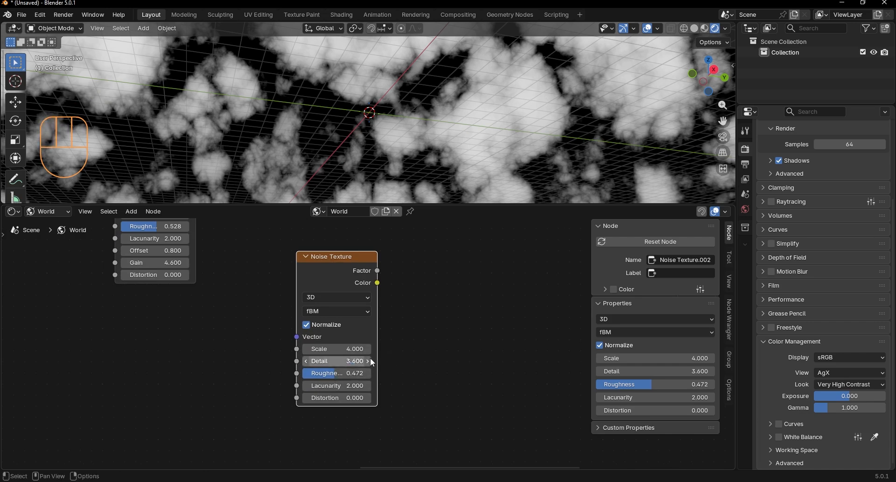
Step: Add a Mix Color node, feed the Color Ramp into A and the fBM Noise Factor into B, and preview it
scroll(402, 339, "down", 3)
key("shift+a")
type("mix")
key("Return")
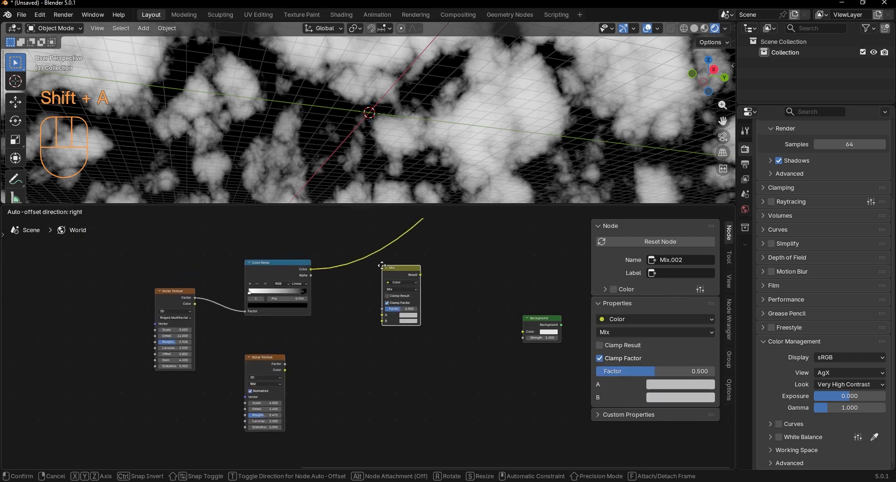
left_click(382, 263)
left_click_drag(311, 269, 382, 316)
scroll(293, 337, "up", 2)
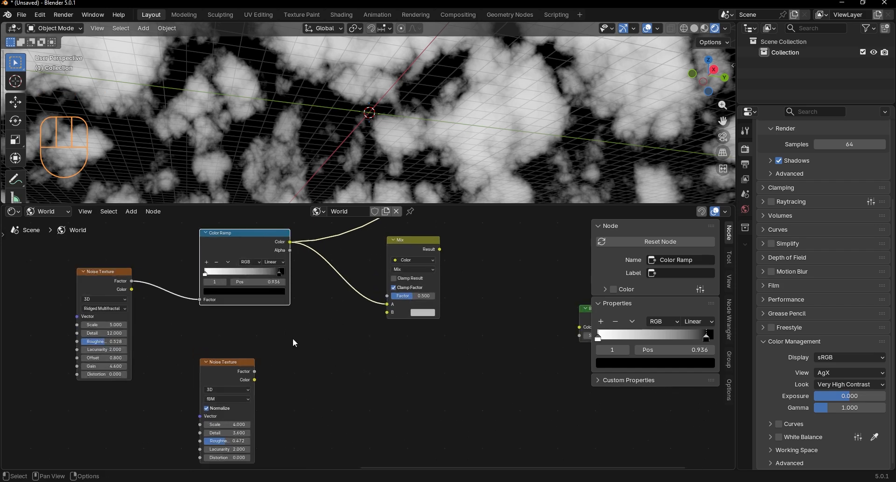
left_click_drag(254, 372, 387, 313)
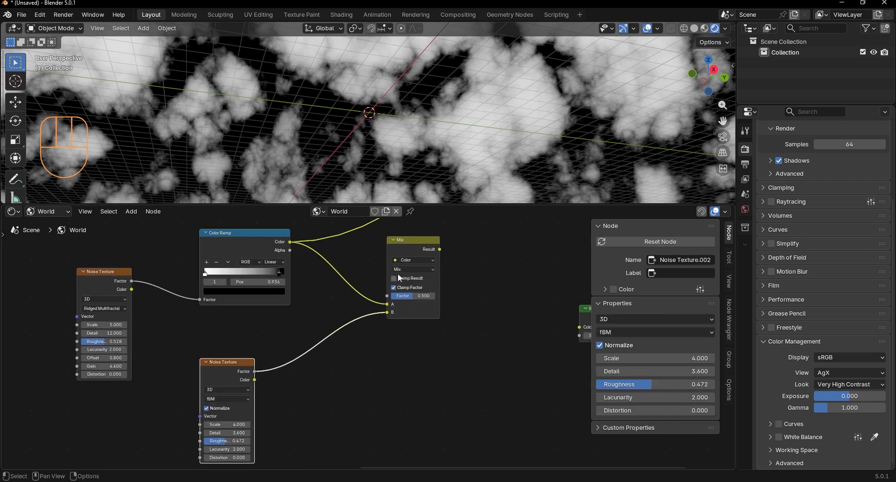
left_click(407, 245, "ctrl+shift")
Step: Move the Color Ramp's link from the Mix node's A input to its Factor input
scroll(407, 246, "up", 2)
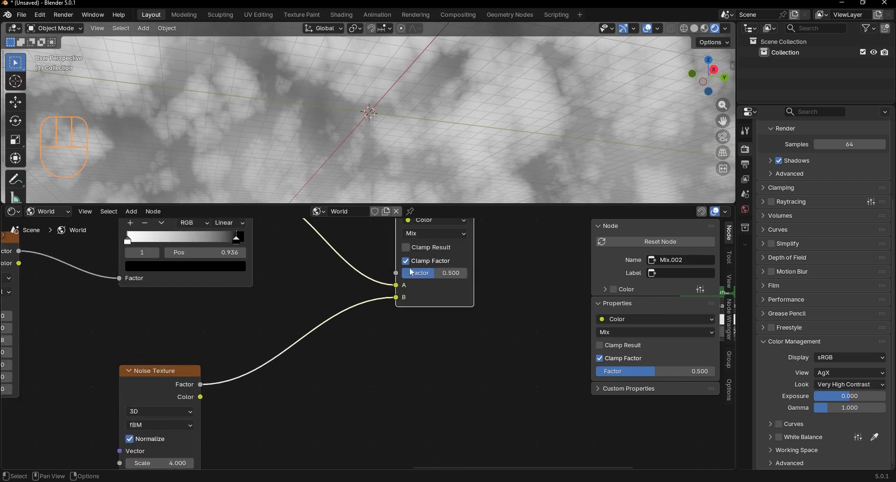
left_click_drag(397, 287, 367, 305)
scroll(396, 270, "up", 1)
middle_click_drag(431, 236, 377, 262)
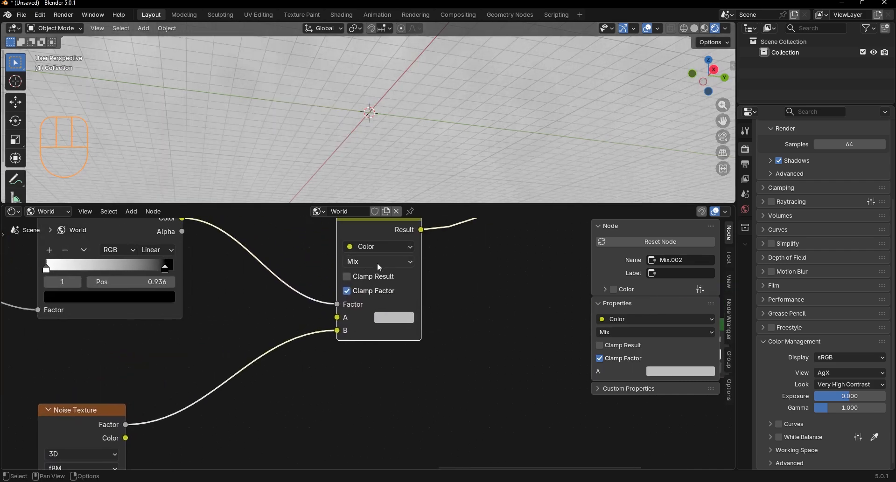
Step: Set the Mix node's blending mode to Color Dodge and darken its A color to a mid grey
left_click(397, 261)
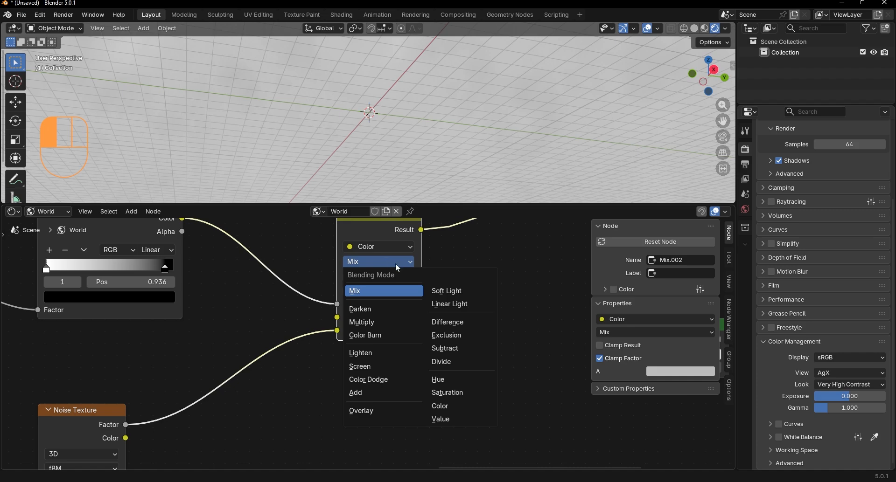
left_click(393, 380)
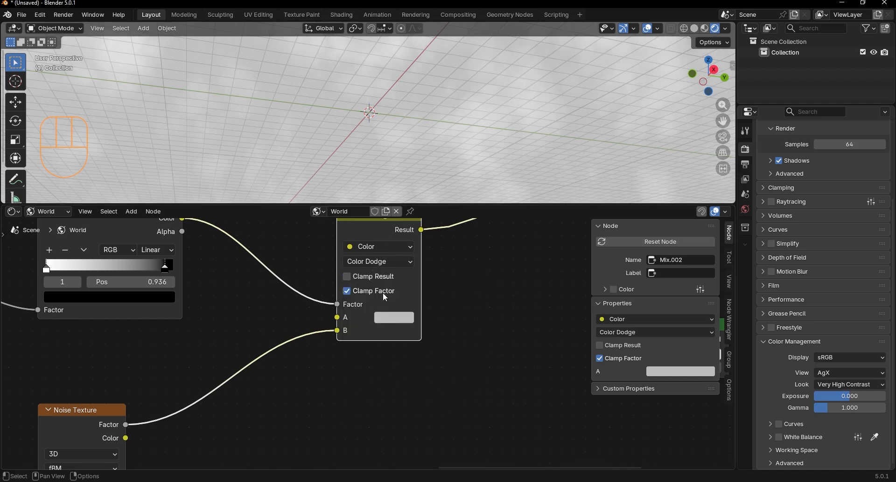
left_click(395, 318)
left_click_drag(486, 148, 484, 154)
Step: Insert a Power math node after the Color Dodge node and set its Exponent to 5
key("shift+a")
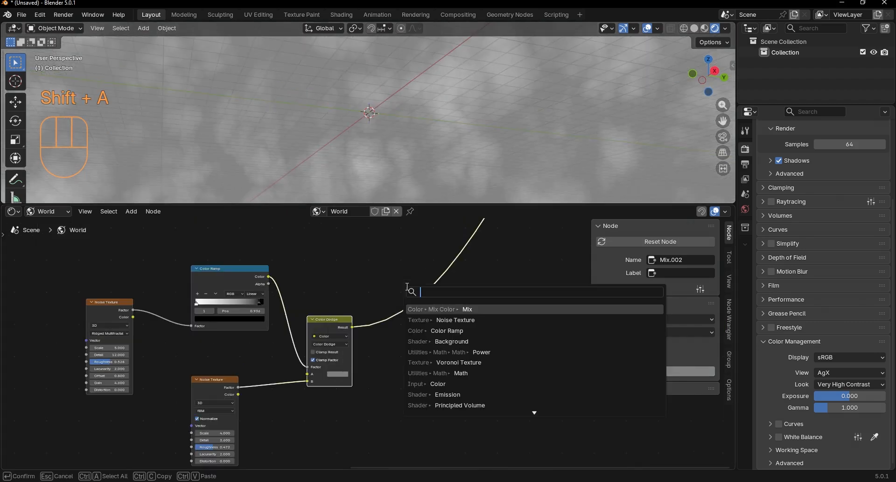
type("pow")
key("Return")
left_click(425, 321)
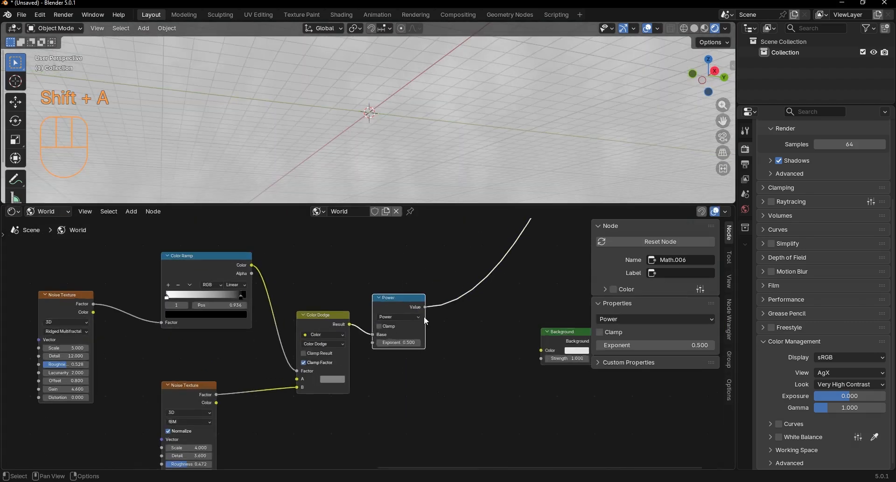
scroll(423, 316, "up", 1)
left_click_drag(403, 343, 446, 343)
middle_click_drag(487, 155, 422, 156)
Step: Duplicate the Power node onto the link after it, change the copy to Multiply, and set its Value to 6
middle_click_drag(419, 291, 316, 312)
key("shift+d")
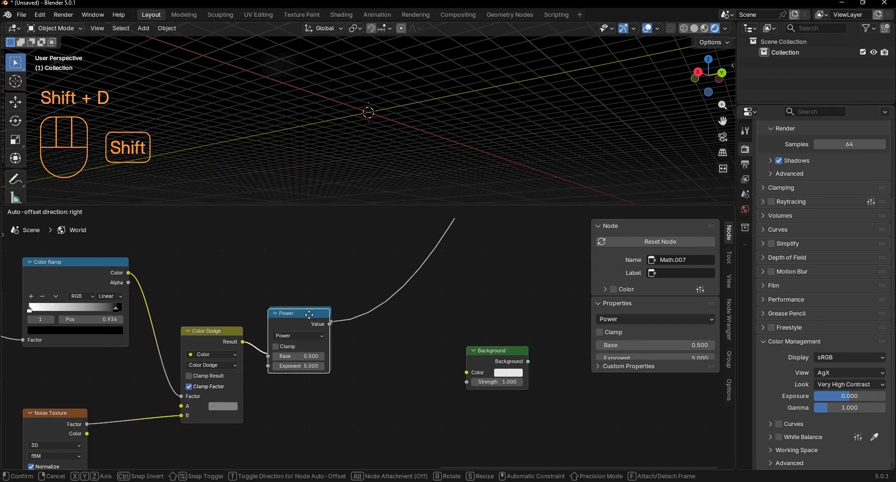
left_click(385, 310)
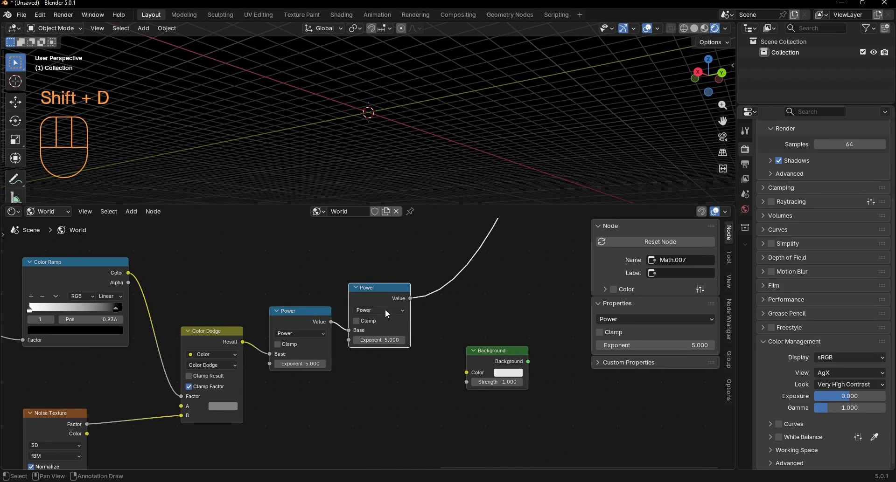
left_click(383, 310)
left_click(372, 347)
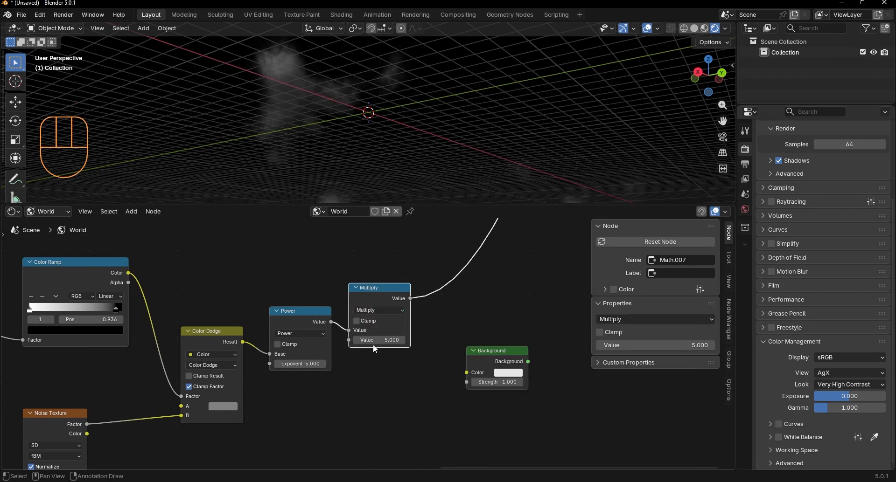
left_click(382, 339)
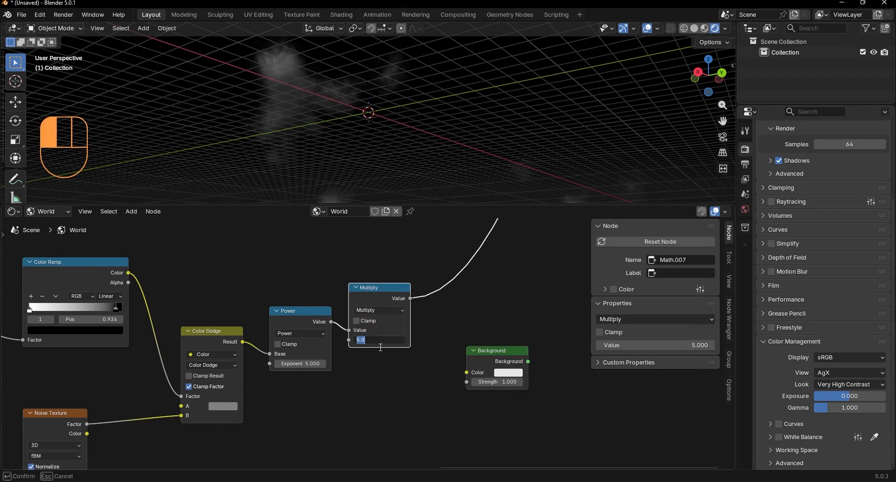
left_click(371, 366)
Step: Make room before the second Background node and insert a Color Ramp right after the Multiply node
scroll(457, 303, "down", 1)
middle_click_drag(458, 313, 322, 342)
left_click_drag(346, 371, 501, 362)
left_click_drag(246, 330, 253, 346)
scroll(372, 344, "down", 1)
key("shift+a")
type("c")
left_click(399, 306)
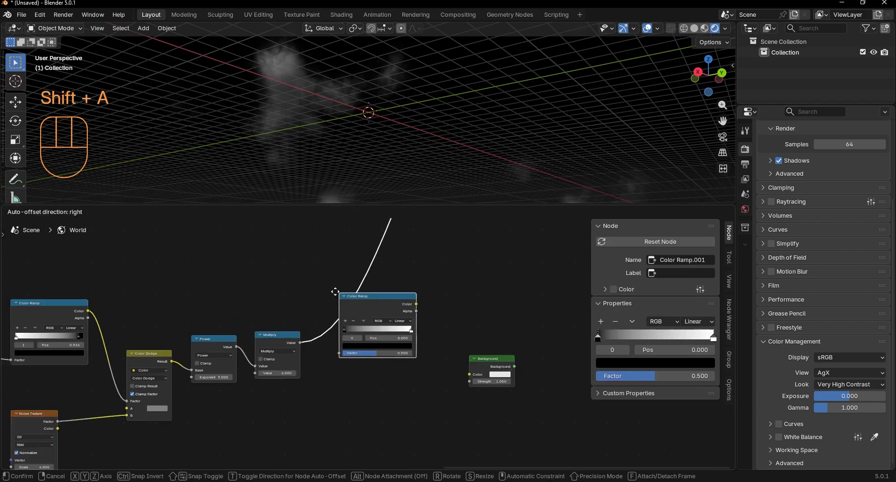
left_click(355, 301)
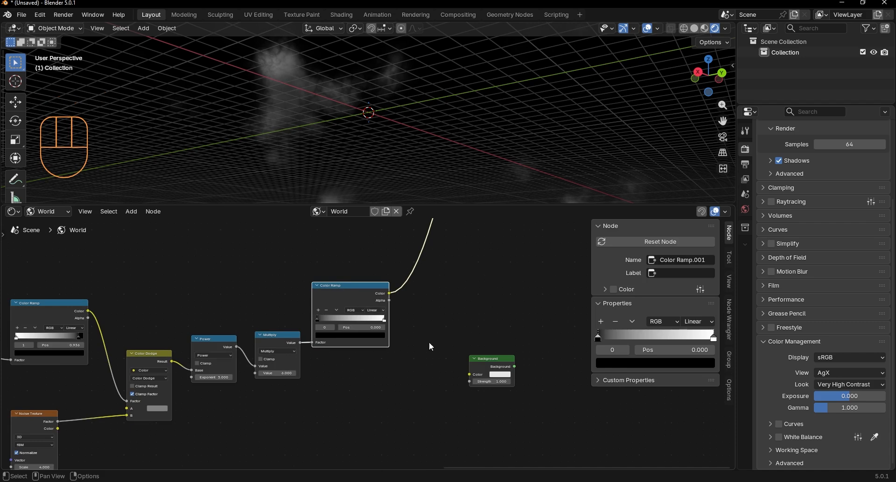
Step: Connect the Multiply output to the Background's Strength and the new Color Ramp to its Color, and preview the Background
left_click_drag(331, 296, 338, 292)
scroll(328, 335, "up", 1)
middle_click_drag(327, 336, 335, 292)
scroll(335, 292, "up", 1)
left_click_drag(298, 300, 328, 322)
left_click_drag(511, 381, 529, 354)
middle_click_drag(530, 353, 453, 384)
left_click_drag(352, 258, 462, 376)
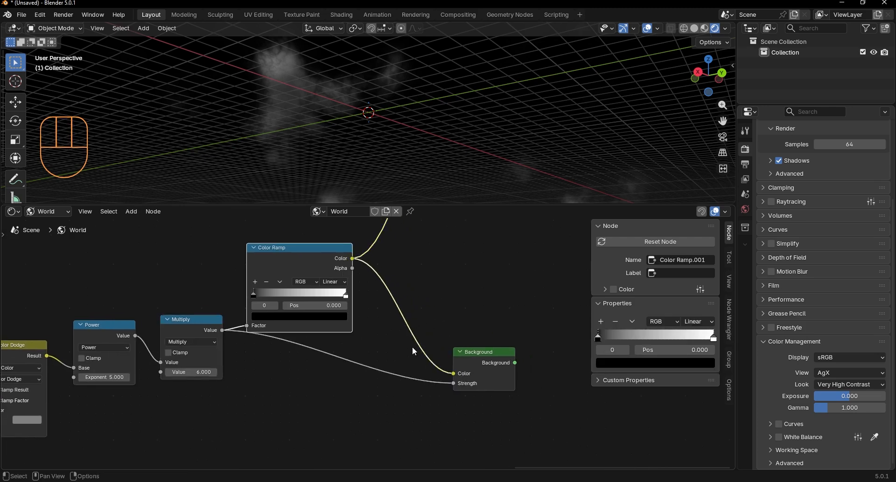
left_click(474, 357, "ctrl+shift")
Step: Move the Color Ramp's white stop inward and color it light yellow-orange #FFCD66, and color the black stop orange
scroll(397, 310, "up", 2)
left_click_drag(409, 308, 389, 315)
left_click(377, 337)
left_click_drag(393, 186, 332, 195)
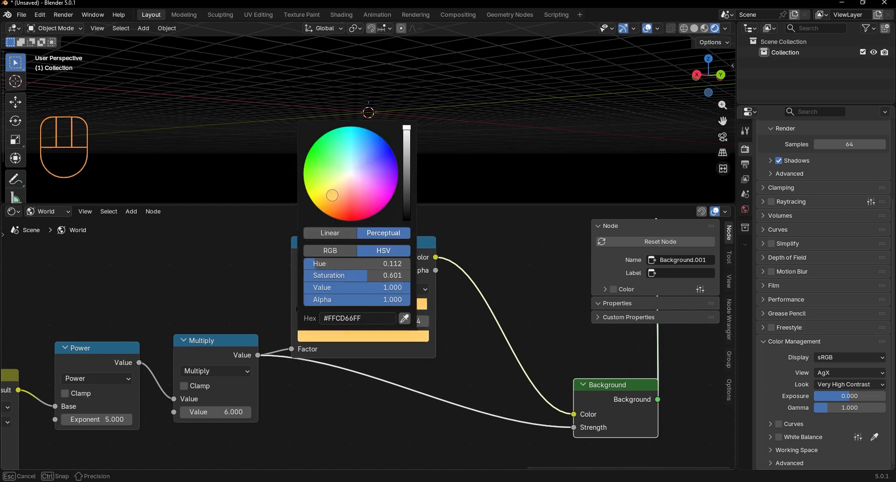
left_click(309, 315)
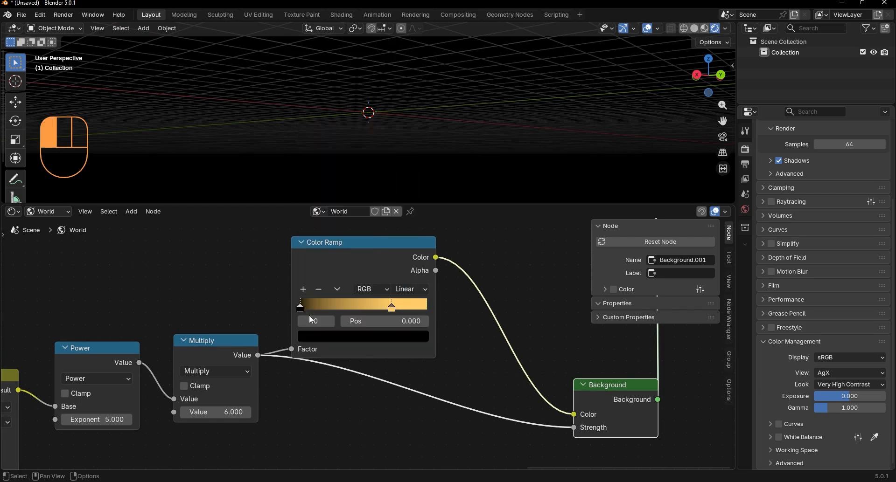
left_click(363, 336)
left_click_drag(372, 185, 333, 203)
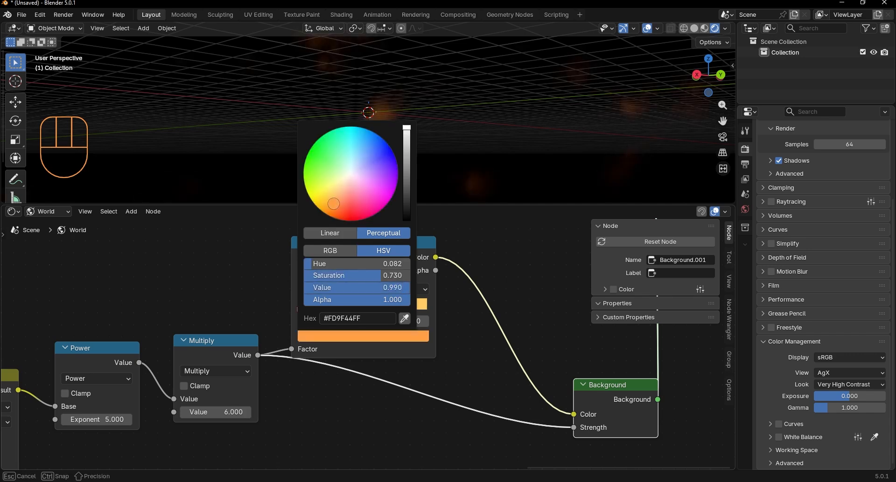
Step: Hide the viewport overlays and set the Power node's Exponent to 3.6
left_click(647, 28)
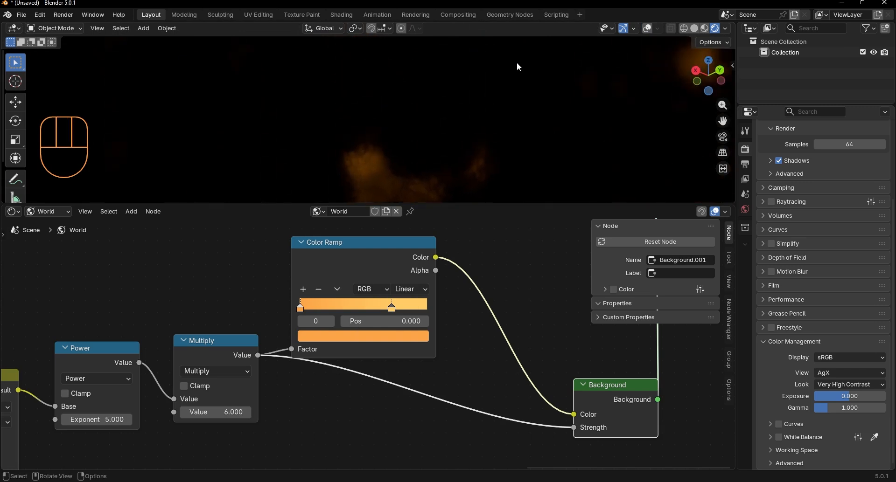
middle_click_drag(271, 302, 540, 212)
left_click_drag(367, 330, 332, 330)
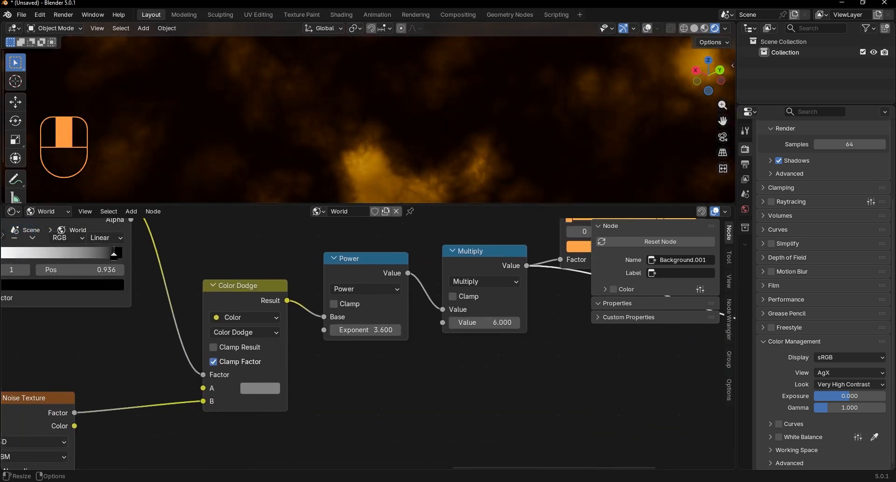
mouse_move(401, 94)
middle_mouse_down()
mouse_move(325, 149)
mouse_move(312, 130)
middle_mouse_up()
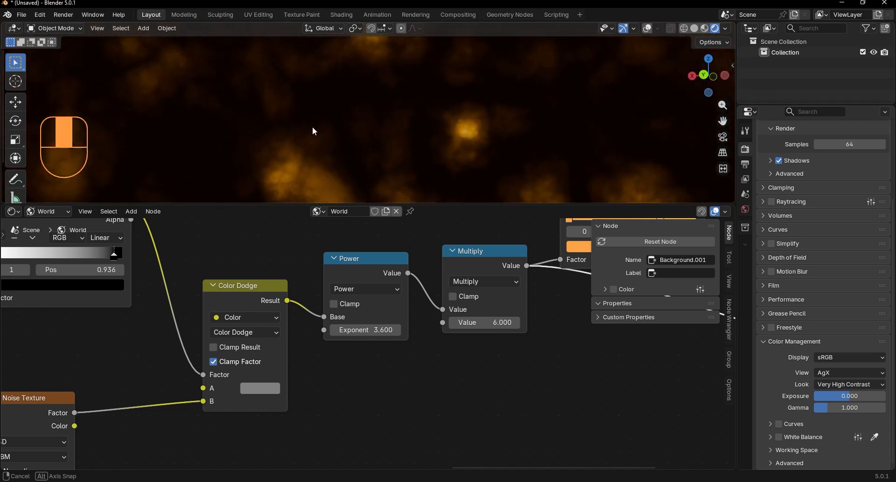
Step: Try flipping the orange-to-yellow Color Ramp that feeds the Background node
middle_click_drag(234, 347, 288, 334)
left_click(314, 376)
mouse_move(403, 214)
left_mouse_down()
mouse_move(403, 184)
mouse_move(403, 218)
left_mouse_up()
key("Home")
middle_click_drag(387, 360, 233, 396)
scroll(331, 305, "up", 3)
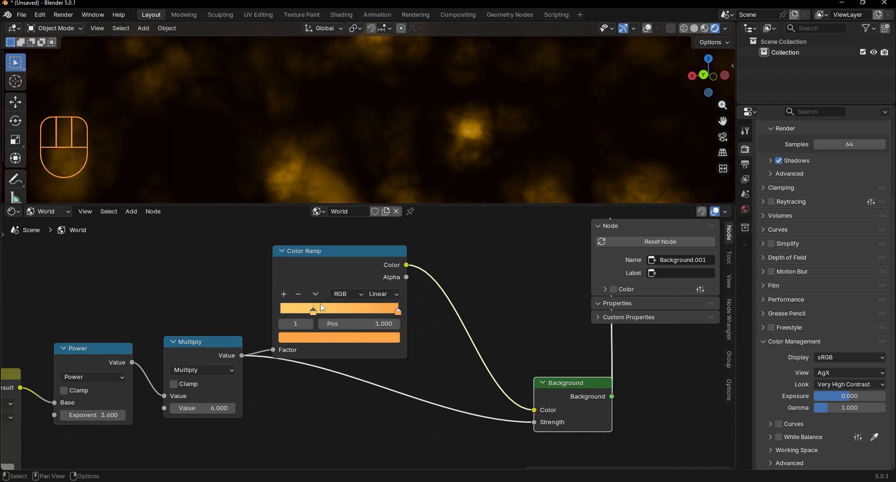
left_click_drag(320, 279, 320, 281)
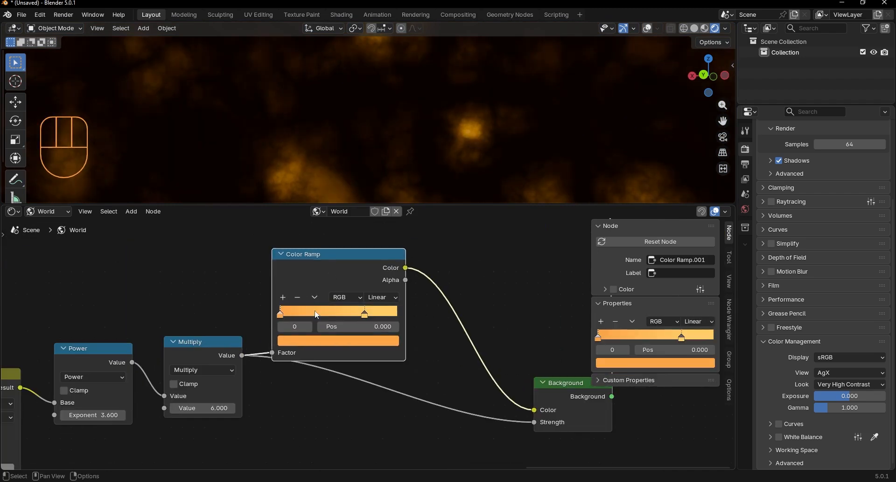
Step: Move the Color Ramp's orange stop to about a third of the gradient and the yellow stop to position 0.688
scroll(346, 310, "up", 3)
mouse_move(346, 312)
left_mouse_down()
mouse_move(323, 312)
mouse_move(357, 308)
left_mouse_up()
scroll(396, 315, "down", 16)
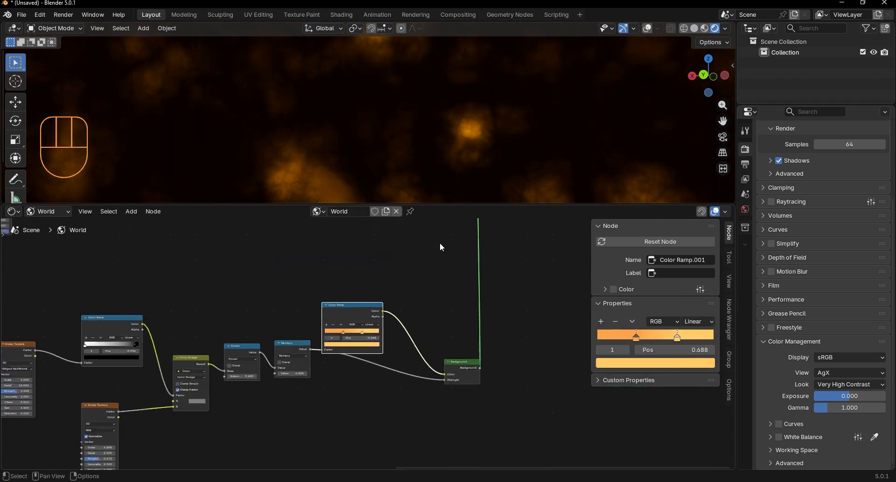
Step: Place an Add Shader before the World Output and connect the blue Background so it combines with the orange layer
middle_click_drag(452, 222, 373, 329)
key("shift+a")
type("add")
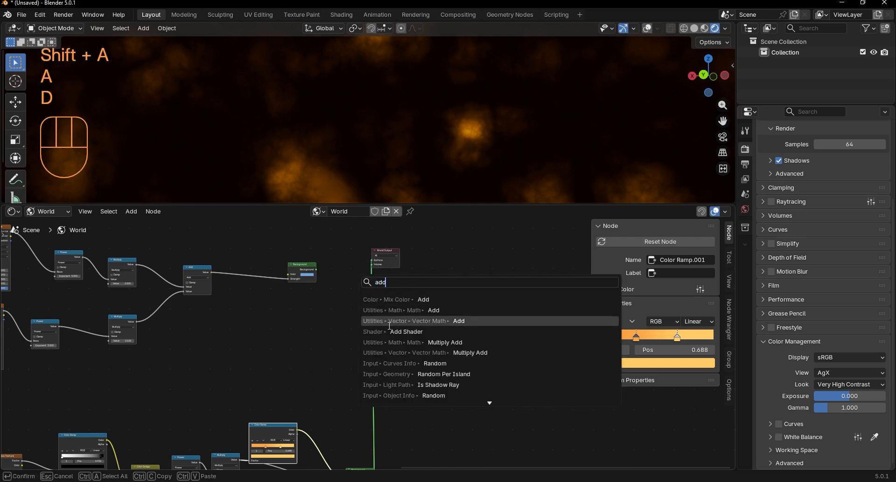
left_click(368, 321)
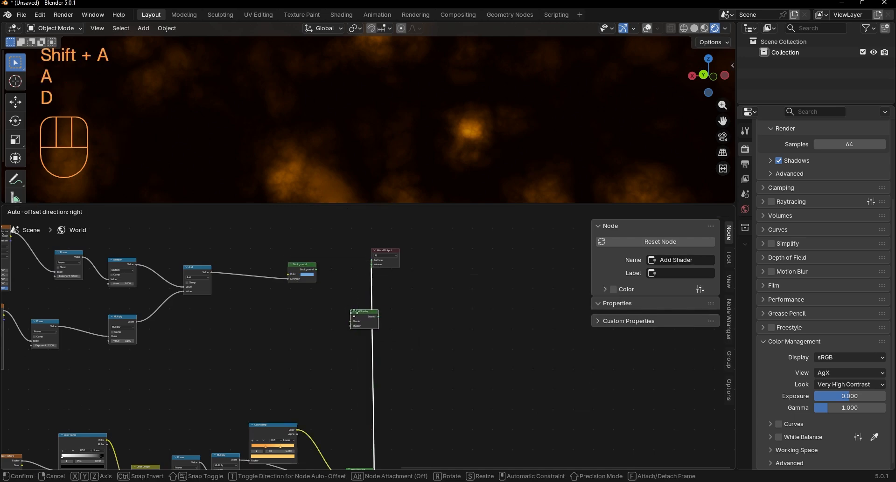
left_click(336, 251)
scroll(338, 269, "up", 3)
left_click_drag(319, 284, 416, 312)
middle_click_drag(355, 150, 297, 150)
Step: Insert a Hue/Saturation/Value node between the orange layer's Color Ramp and its Background node
scroll(365, 346, "down", 4)
middle_click_drag(348, 445, 378, 329)
scroll(404, 307, "up", 7)
middle_click_drag(332, 376, 376, 334)
left_click(314, 243)
key("shift+a")
type("hue")
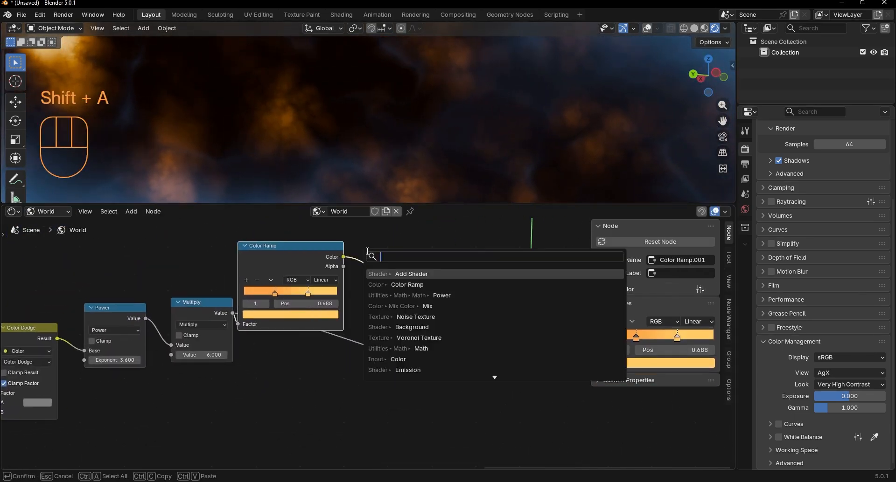
key("Return")
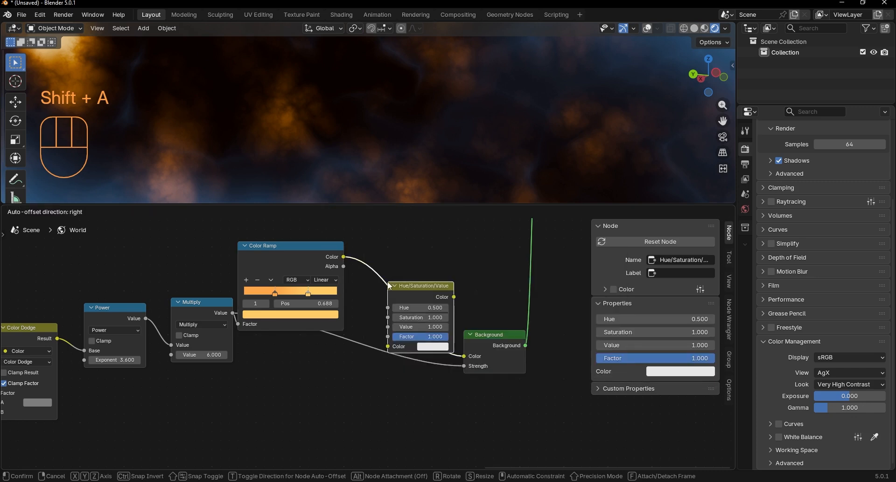
left_click(407, 284)
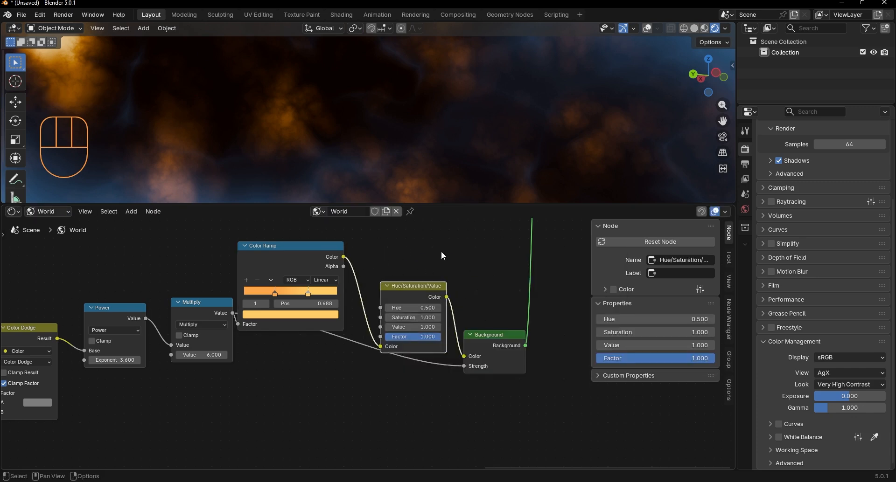
Step: Set the Hue/Saturation/Value node's Hue to 0.2 and check the nebula in a larger viewport
scroll(397, 287, "up", 2)
left_click(399, 290)
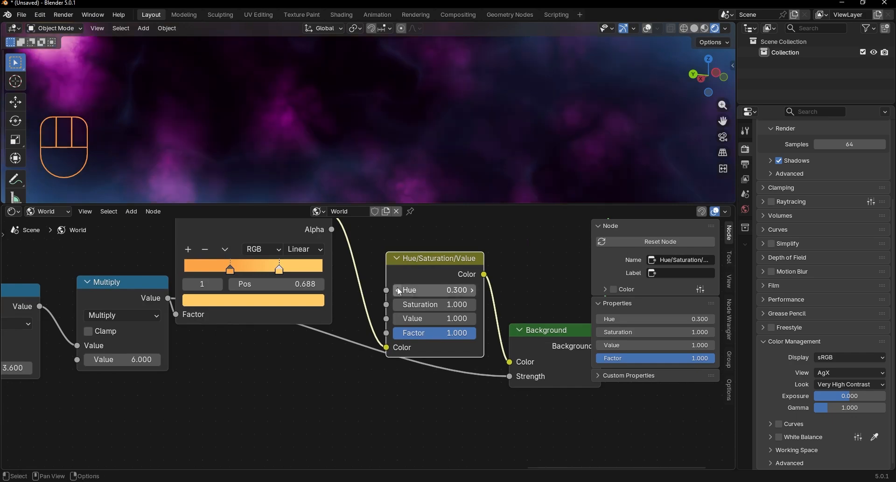
left_click(399, 290)
left_click(399, 290)
middle_click_drag(379, 175, 294, 177)
left_click_drag(286, 204, 289, 459)
middle_click_drag(326, 299, 355, 448)
left_click_drag(357, 457, 359, 103)
Step: Add a new Background node above the blue layer's node chain for the stars
scroll(380, 312, "down", 10)
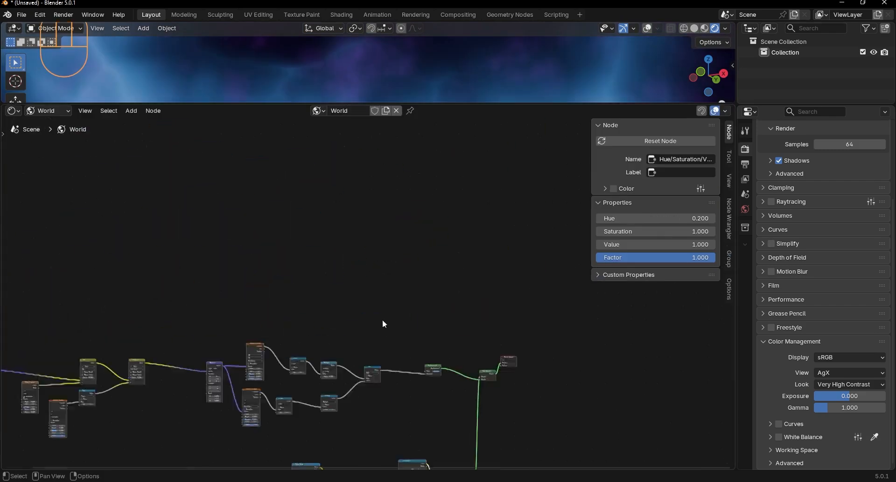
scroll(367, 309, "up", 5)
middle_click_drag(351, 345, 341, 332)
middle_click_drag(440, 318, 356, 263)
scroll(368, 250, "up", 2)
key("shift+a")
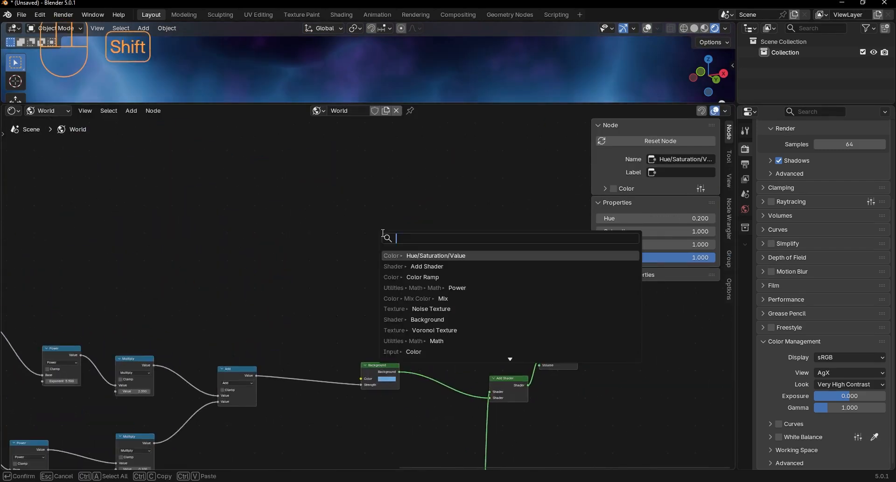
type("ba")
key("Return")
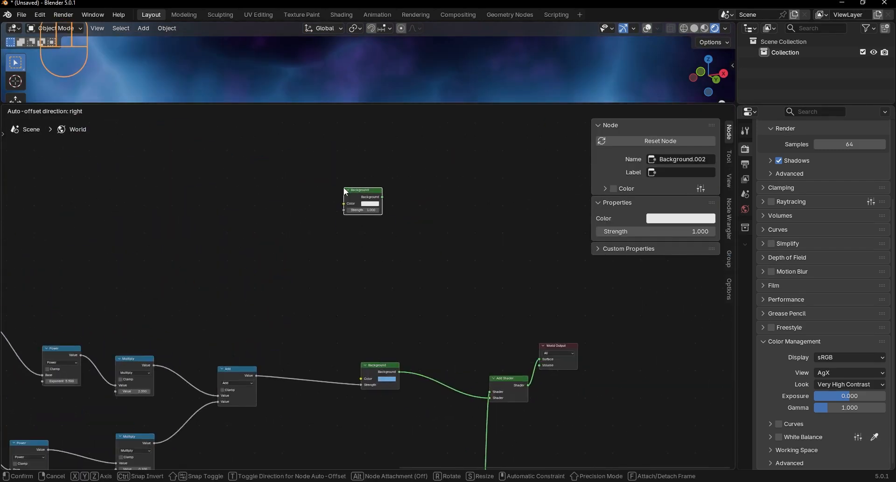
left_click(343, 190)
scroll(368, 293, "down", 5)
middle_click_drag(352, 250, 358, 313)
scroll(363, 294, "up", 4)
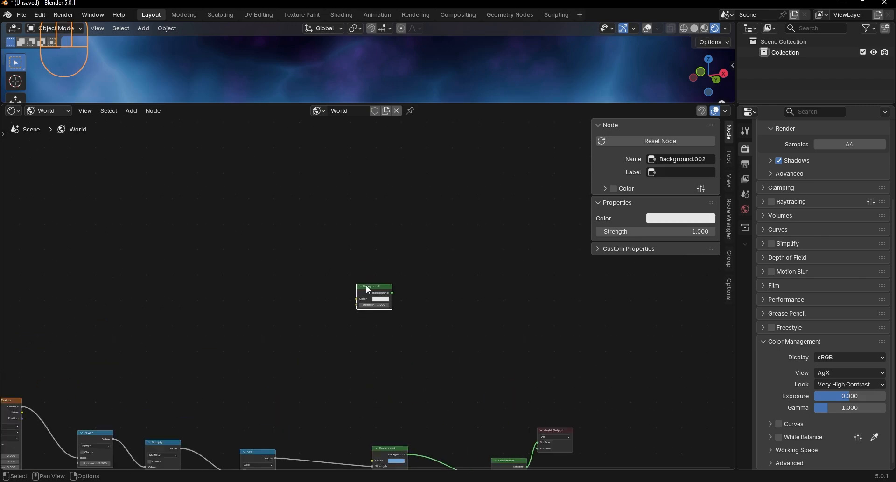
left_click_drag(367, 289, 375, 267)
Step: Add a Voronoi Texture node ahead of the new Background node
key("shift+a")
type("vo")
key("Return")
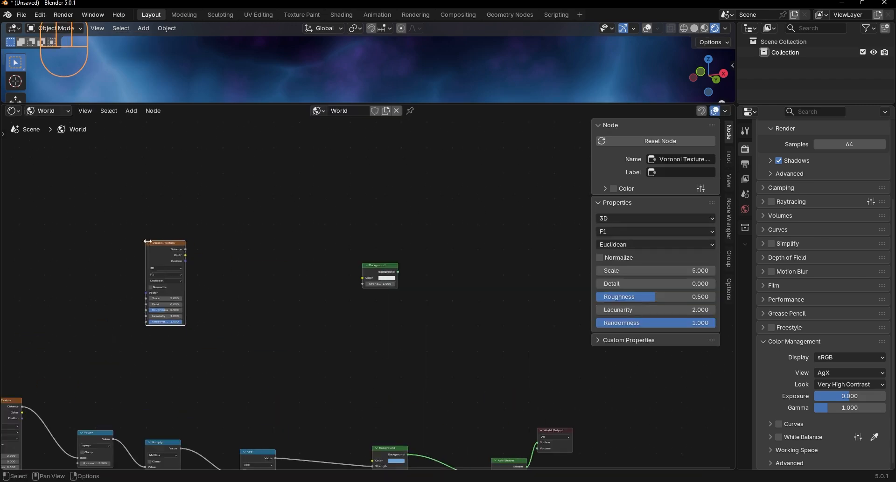
left_click(69, 236)
middle_click_drag(69, 236, 170, 243)
Step: Feed the new Voronoi Texture's Distance into a new Color Ramp and set the Voronoi Scale to 50
key("shift+a")
type("co")
key("Return")
left_click(253, 239)
left_click_drag(237, 252, 268, 293)
middle_click_drag(267, 293, 386, 299)
scroll(379, 281, "up", 6)
left_click(304, 307)
type("0")
key("Return")
left_click(382, 237, "ctrl+shift")
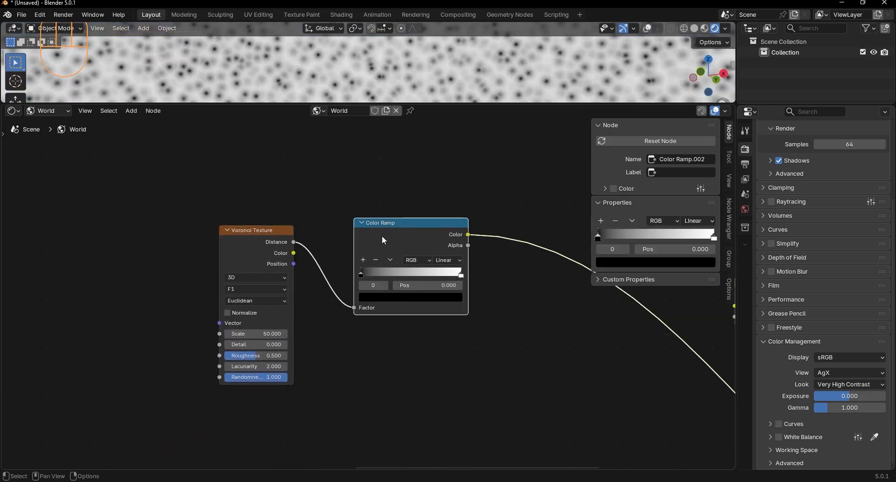
Step: Flip the star layer's Color Ramp and move its black stop to position 0.15
left_click_drag(368, 103, 371, 279)
scroll(373, 331, "up", 3)
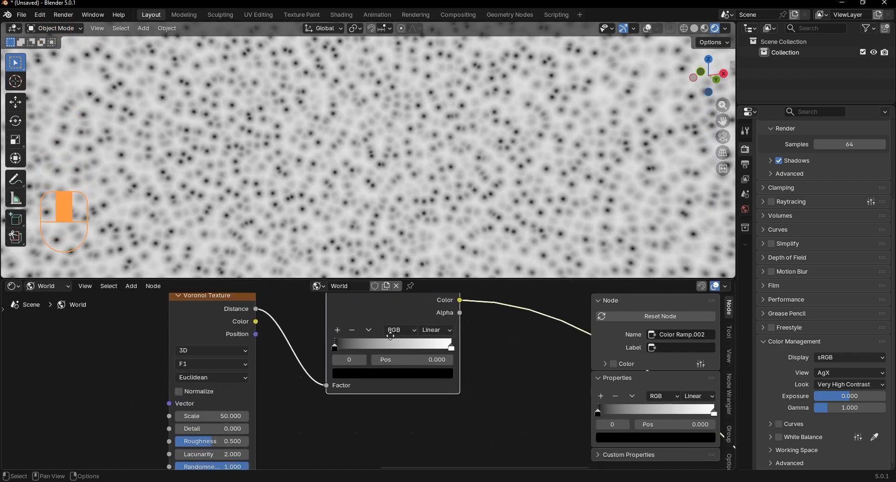
left_click(341, 319)
left_click(364, 332)
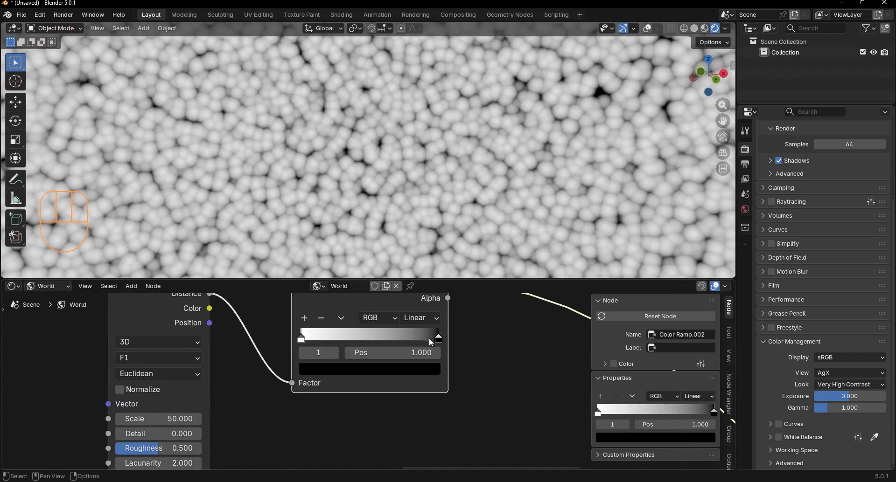
left_click_drag(433, 339, 322, 341)
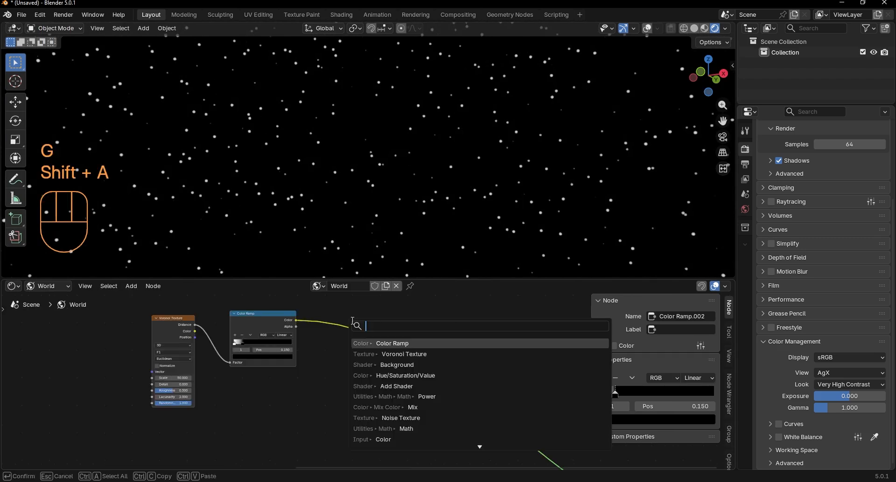
Step: Insert a Power math node after the star layer's Color Ramp with an Exponent of 1.5
type("pow")
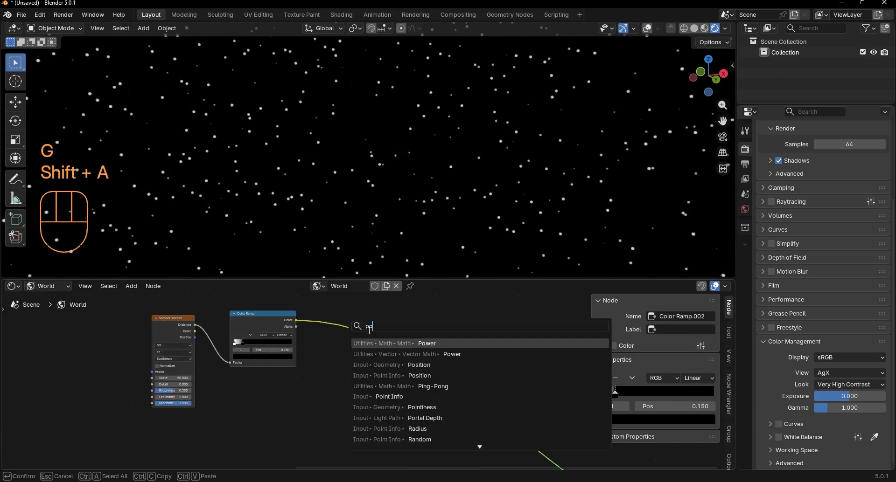
key("Return")
scroll(327, 313, "up", 4)
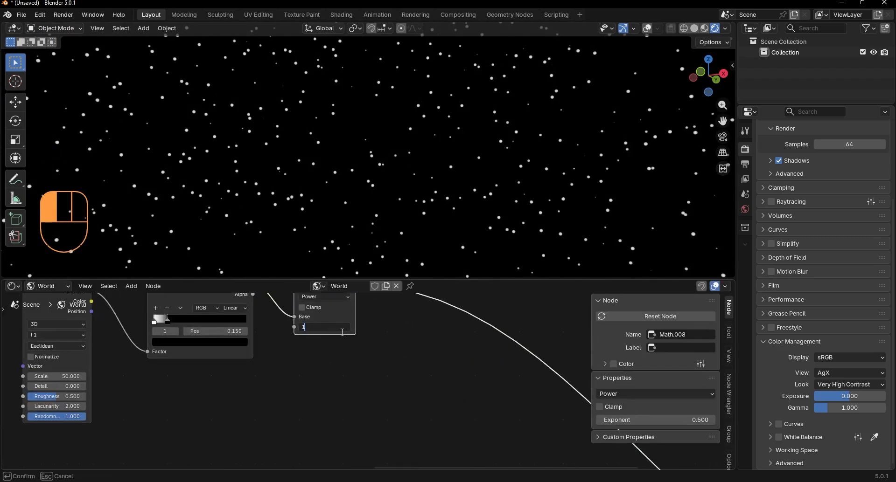
type(".5")
key("Return")
Step: Duplicate the Power node after itself, switch the copy to Multiply and set its Value to 30
scroll(342, 326, "down", 4)
middle_click_drag(342, 299, 327, 346)
key("shift+d")
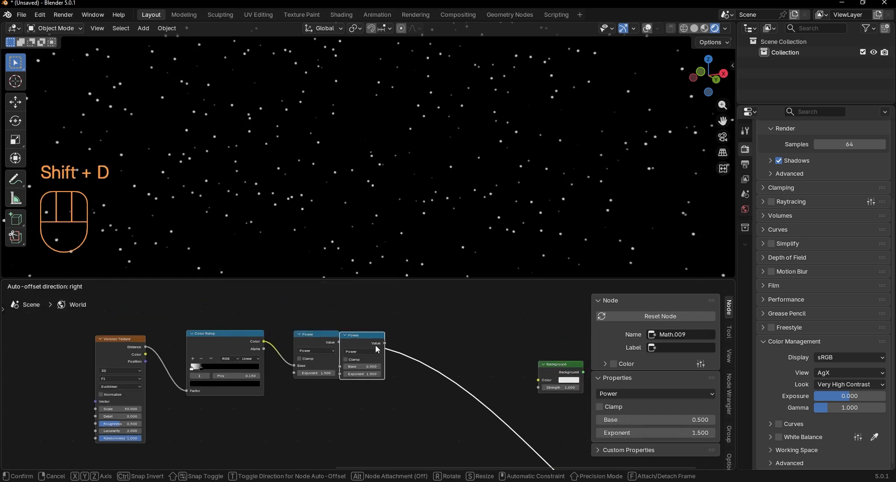
left_click(374, 338)
scroll(360, 364, "up", 5)
left_click(363, 338)
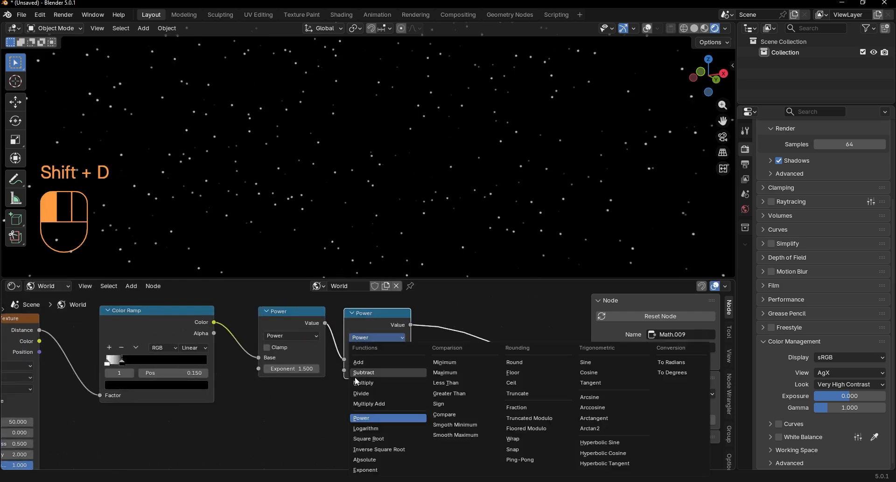
left_click(360, 412)
scroll(360, 413, "down", 3)
Step: Add a Noise Texture node below the star layer's Power and Multiply nodes
key("shift+a")
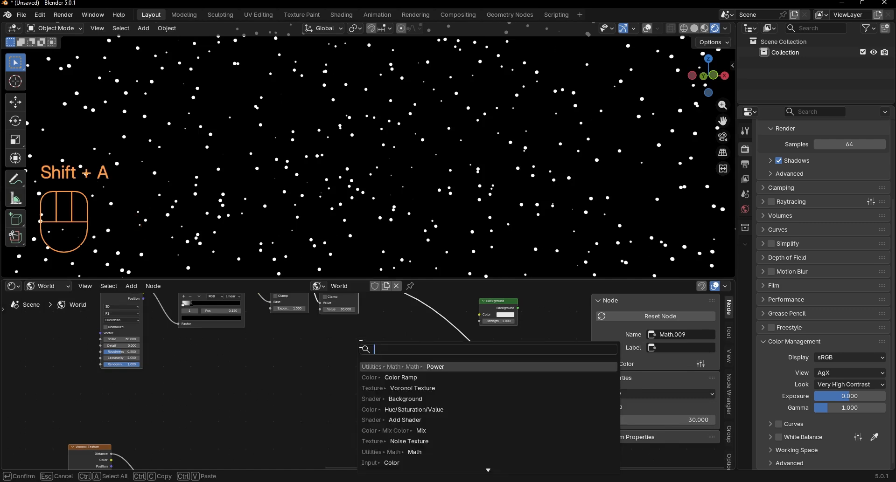
type("noise")
key("Return")
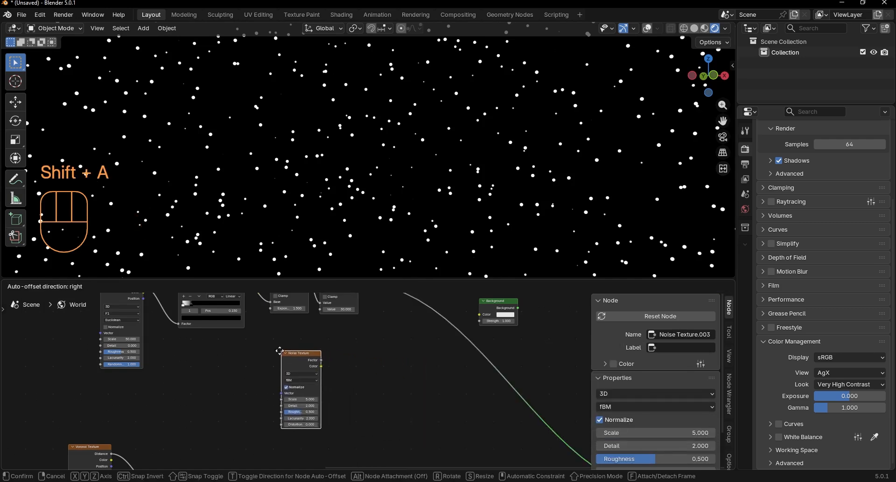
left_click(336, 360)
left_click_drag(325, 318, 339, 320)
scroll(341, 327, "up", 2)
Step: Duplicate the Multiply node after the first one and feed the Noise Texture's Factor into its second value
key("shift+d")
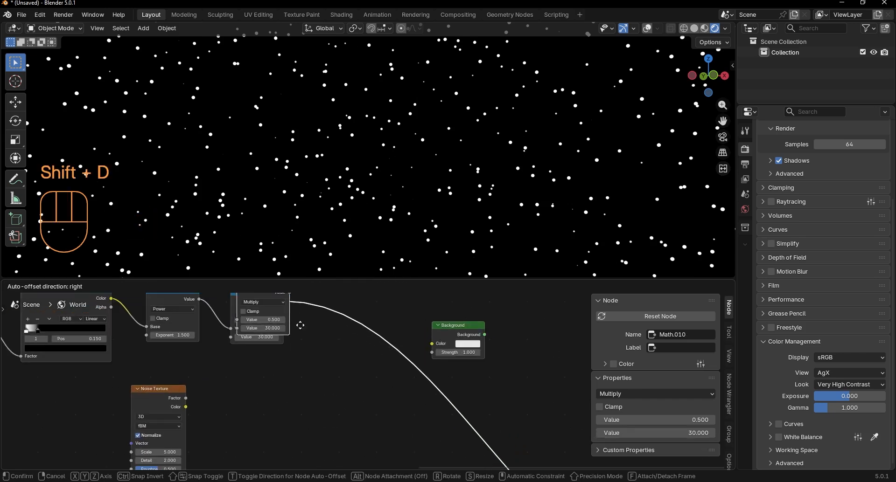
left_click(329, 364)
left_click(307, 364)
middle_click_drag(233, 385, 281, 362)
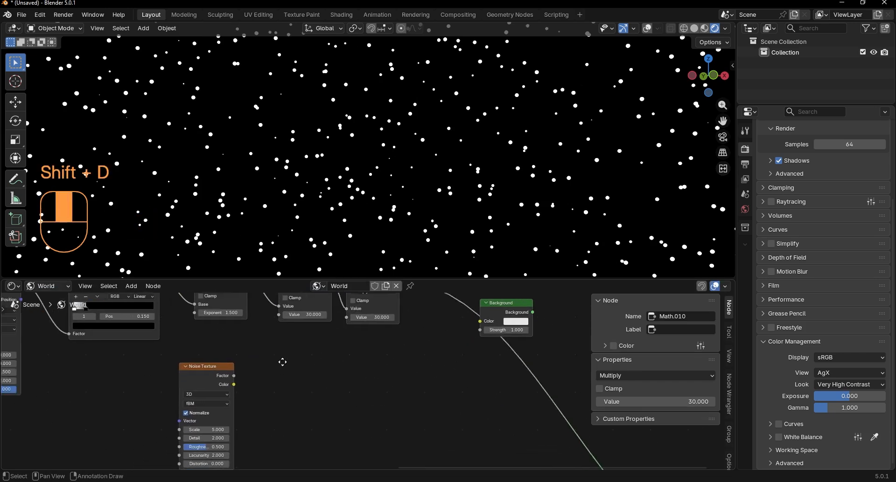
scroll(289, 358, "up", 1)
left_click_drag(243, 371, 363, 314)
middle_click_drag(274, 355, 390, 330)
left_click_drag(335, 335, 280, 334)
Step: Insert a Color Ramp between the Noise Texture and the second Multiply node
key("shift+a")
left_click(379, 335)
type("c")
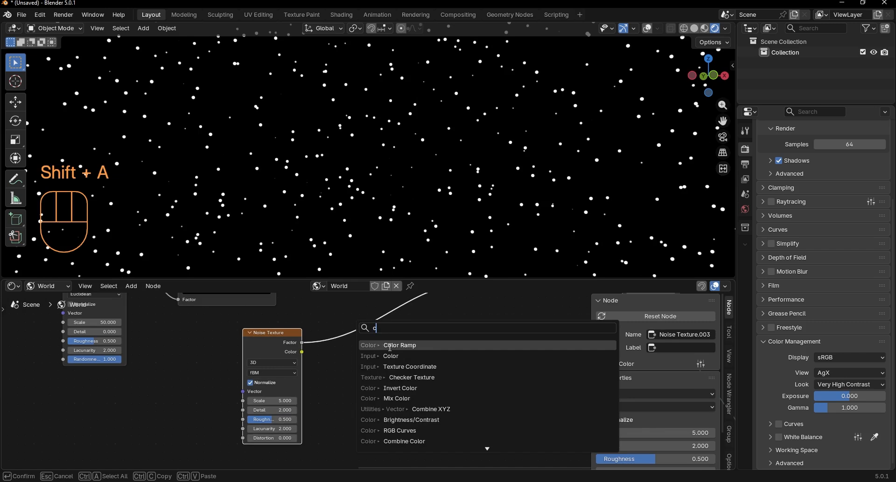
left_click(388, 346)
left_click(343, 323)
scroll(393, 347, "up", 3)
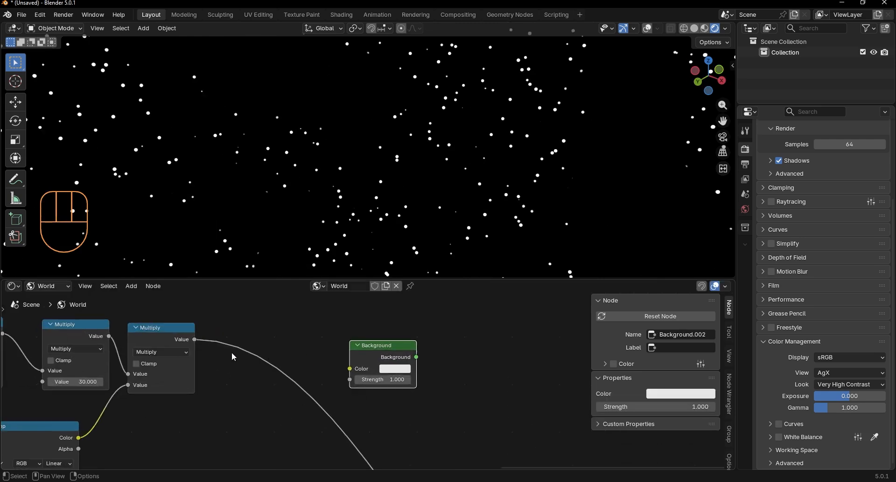
Step: Connect the second Multiply node's Value to the star Background's Strength
left_click_drag(195, 339, 349, 380)
scroll(354, 391, "down", 4)
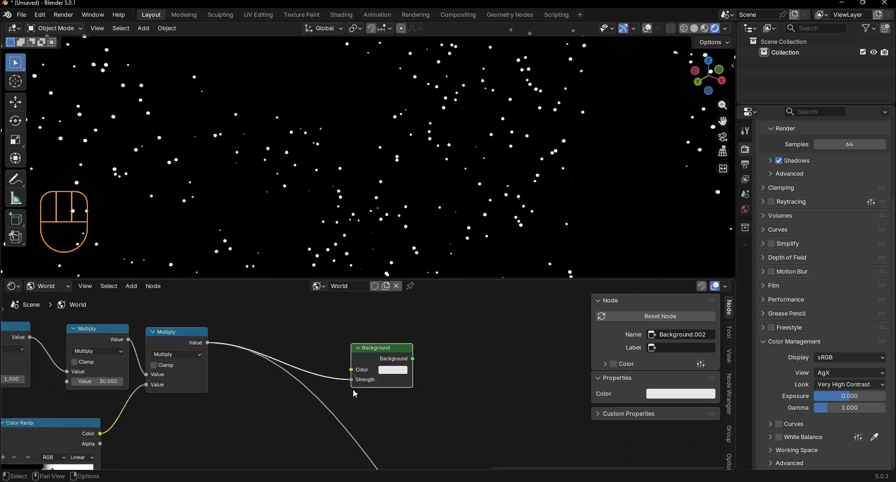
middle_click_drag(404, 406, 367, 341)
scroll(397, 413, "down", 6)
Step: Reconnect the Add Shader to the World Output and duplicate it to add the star Background over the nebula
middle_click_drag(420, 460, 352, 381)
middle_click_drag(357, 423, 329, 395)
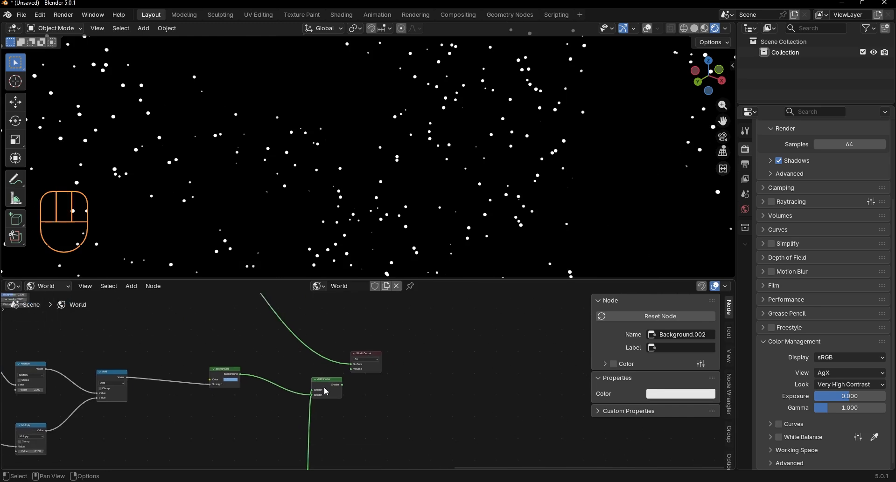
left_click_drag(325, 389, 351, 364)
key("shift+d")
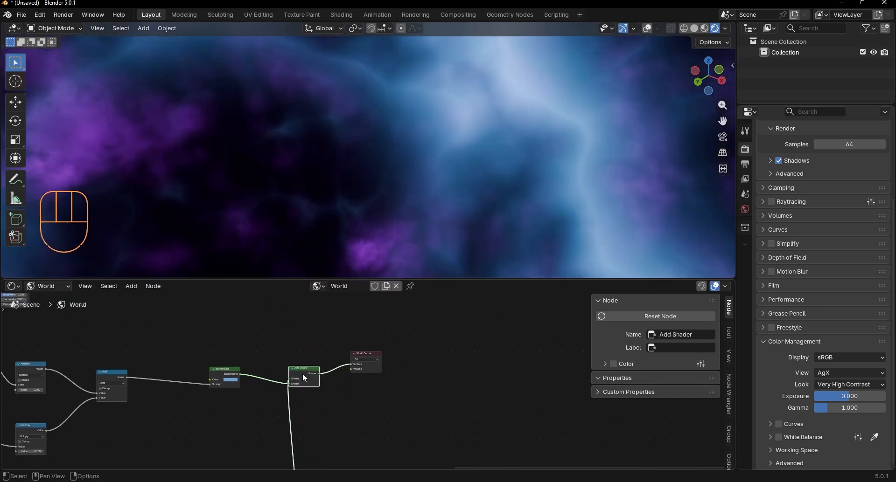
left_click(300, 343)
middle_click_drag(297, 340, 296, 366)
left_click_drag(299, 324, 355, 371)
middle_click_drag(334, 248, 318, 237)
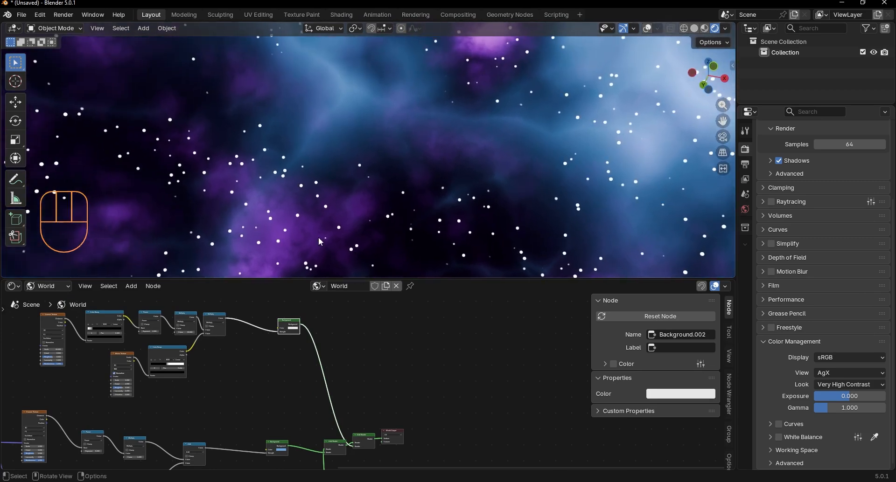
Step: Add another Noise Texture above the star nodes and feed its Factor into a new Color Ramp
scroll(345, 326, "up", 3)
key("shift+a")
type("noi")
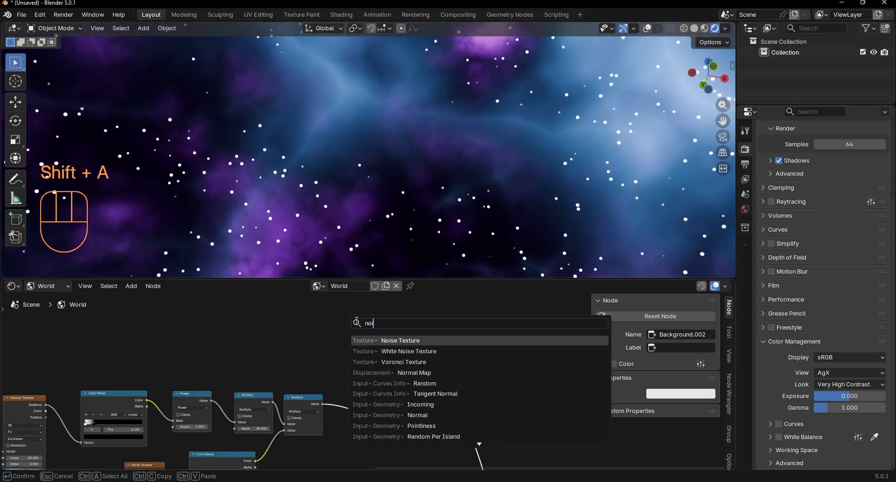
left_click(378, 339)
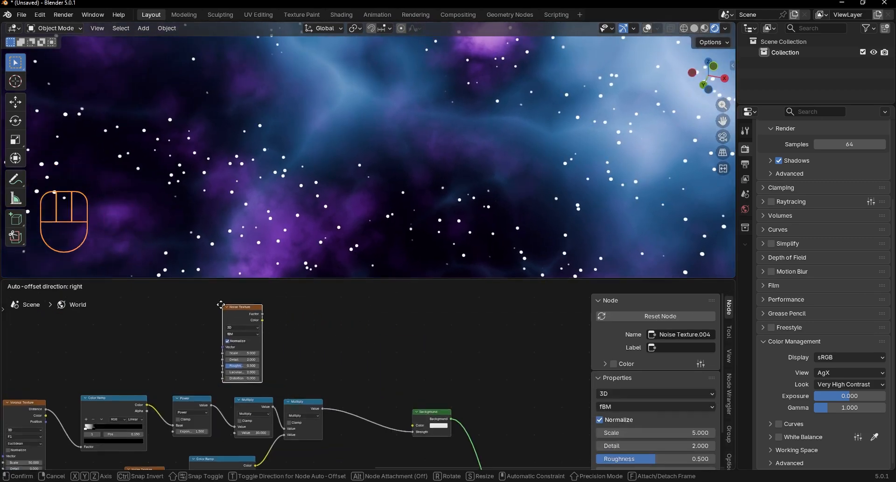
left_click(158, 341)
key("shift+a")
type("colo")
key("Return")
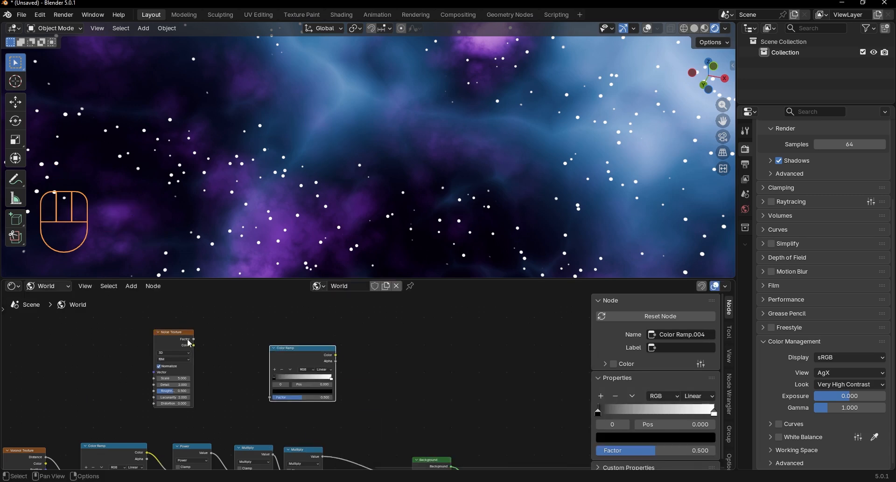
left_click(272, 356)
scroll(271, 351, "up", 4)
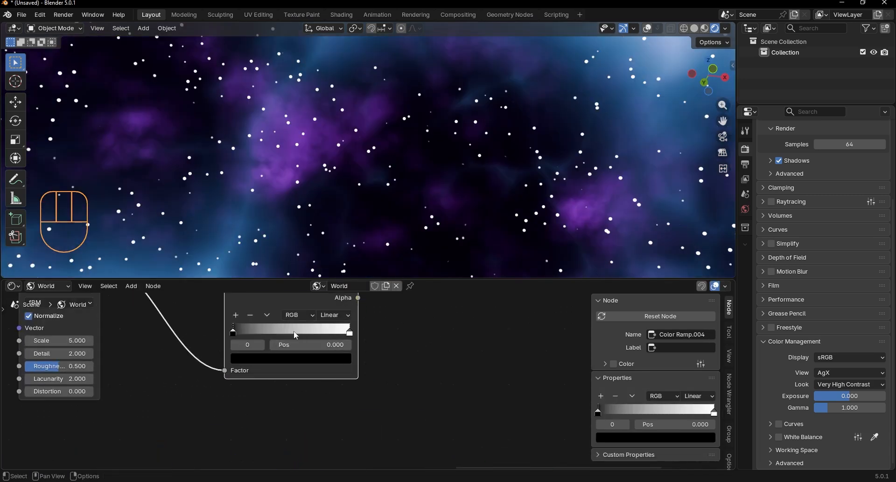
Step: Move the new Color Ramp's black stop to 0.428, color it blue, and move the white stop to 0.7
left_click_drag(233, 332, 283, 332)
left_click(282, 364)
scroll(321, 228, "up", 10)
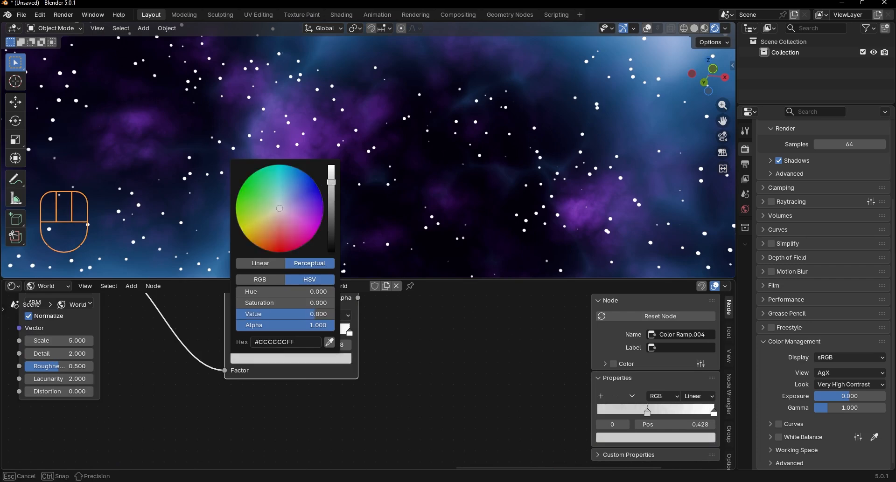
mouse_move(312, 177)
left_mouse_down()
mouse_move(296, 192)
mouse_move(297, 179)
left_mouse_up()
left_click_drag(349, 329, 314, 330)
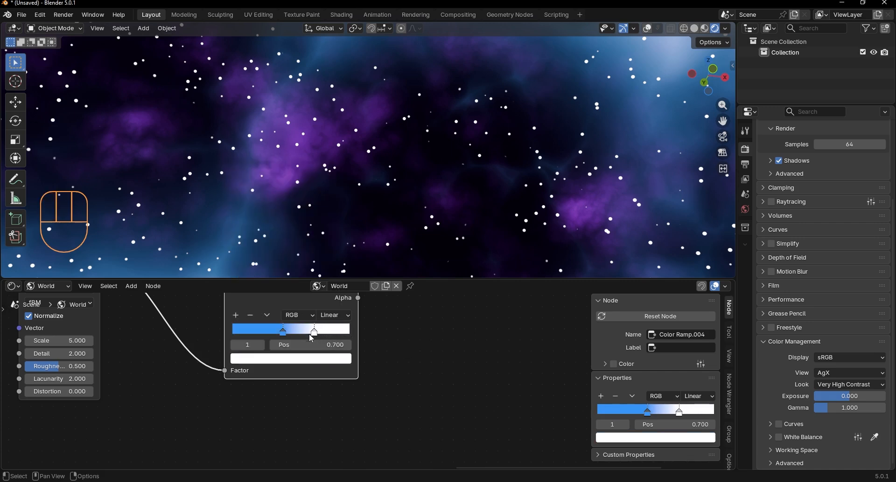
Step: Color the new ramp's white stop orange-yellow and connect its Color output to the star Background's Color
left_click(308, 359)
left_click_drag(261, 223, 259, 232)
scroll(394, 326, "down", 4)
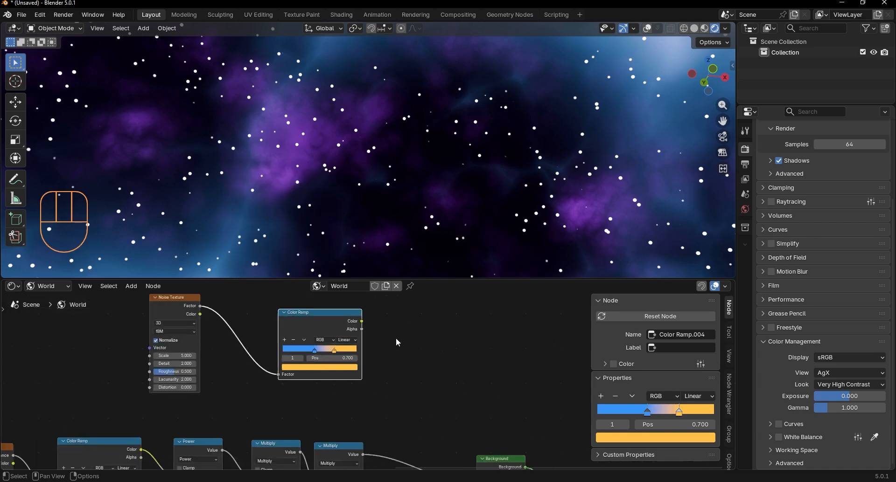
left_click_drag(363, 331, 456, 444)
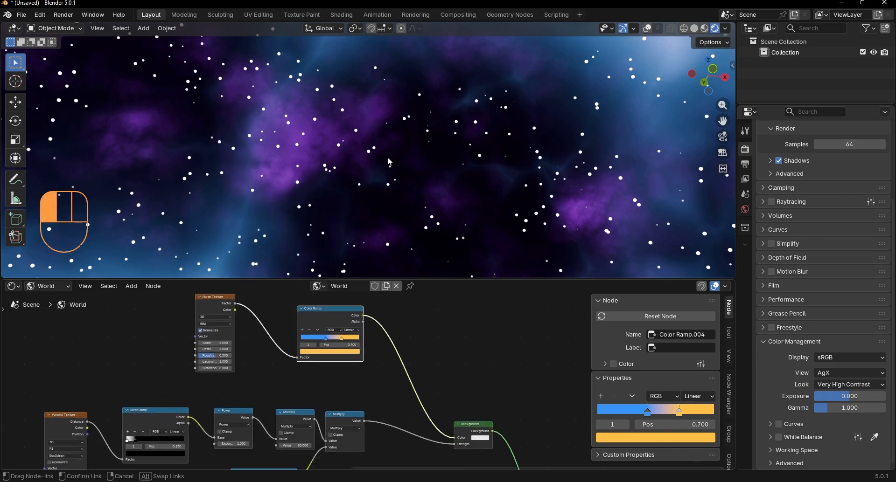
left_click_drag(388, 159, 389, 158)
middle_click_drag(390, 158, 383, 242)
Step: Set the star Color Ramp's black stop to 0.090 and enlarge the 3D viewport over the node editor
scroll(302, 342, "up", 5)
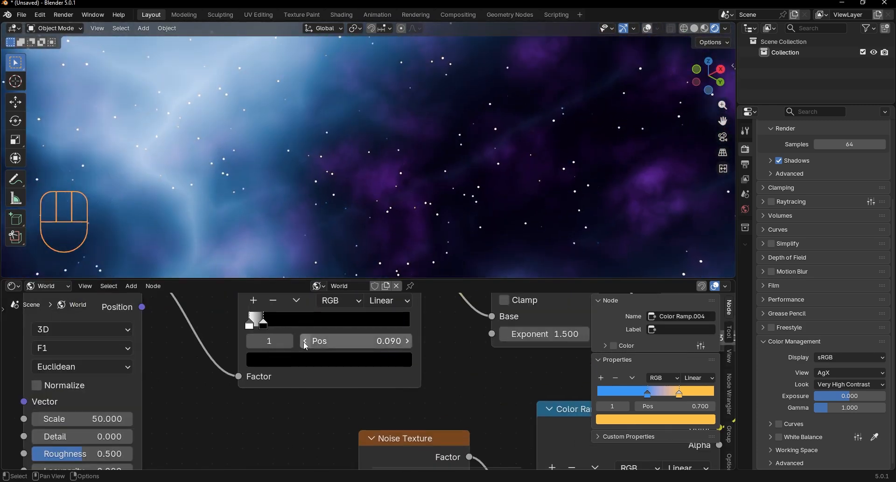
middle_click_drag(260, 225, 287, 216)
scroll(553, 348, "down", 3)
middle_click_drag(553, 348, 314, 369)
left_click_drag(316, 360, 335, 362)
middle_click_drag(399, 196, 396, 261)
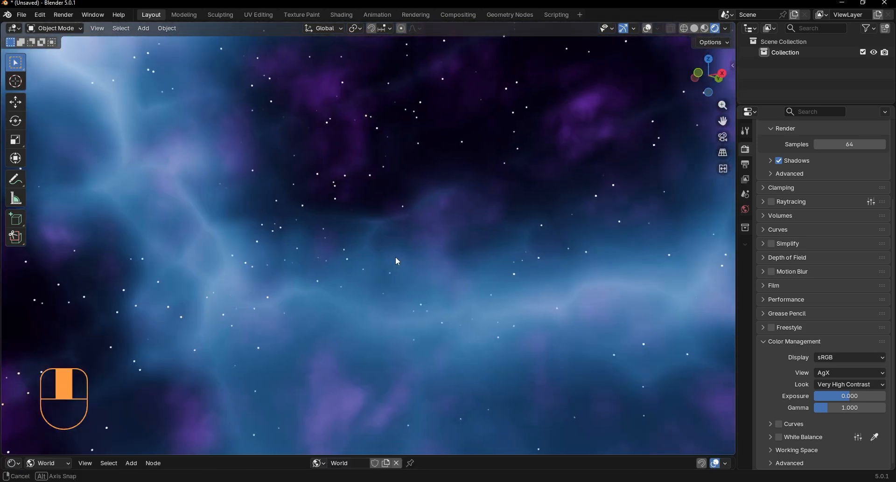
Step: Add a camera and align it to the current nebula view
key("shift+a")
left_click(401, 387)
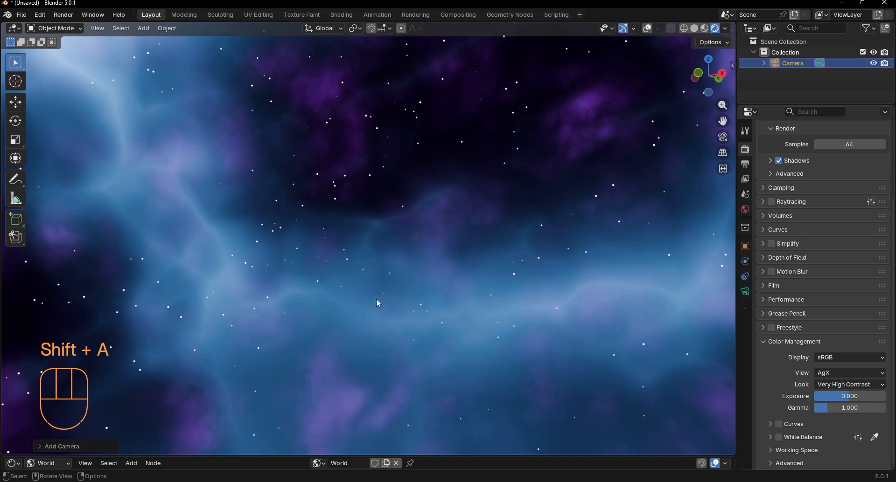
key("ctrl+alt+KP_0")
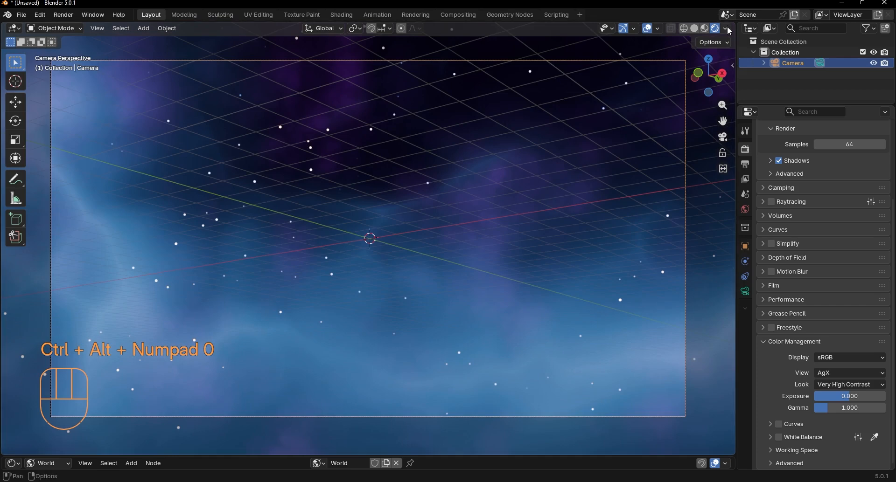
Step: Set the camera's focal length to 20 mm
left_click(744, 291)
left_click(831, 197)
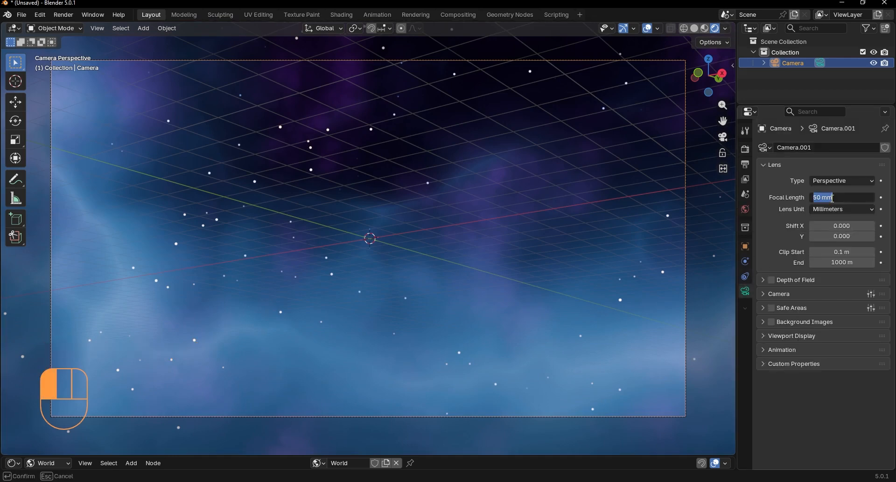
type("20")
key("Return")
scroll(663, 100, "down", 2)
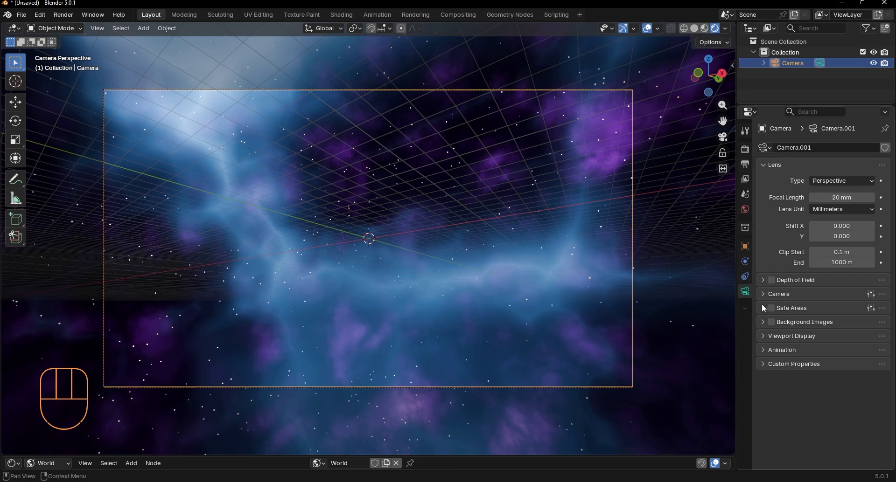
Step: Raise the camera's Passepartout to 1.000 and make room for the node editor below the viewport again
left_click(788, 335)
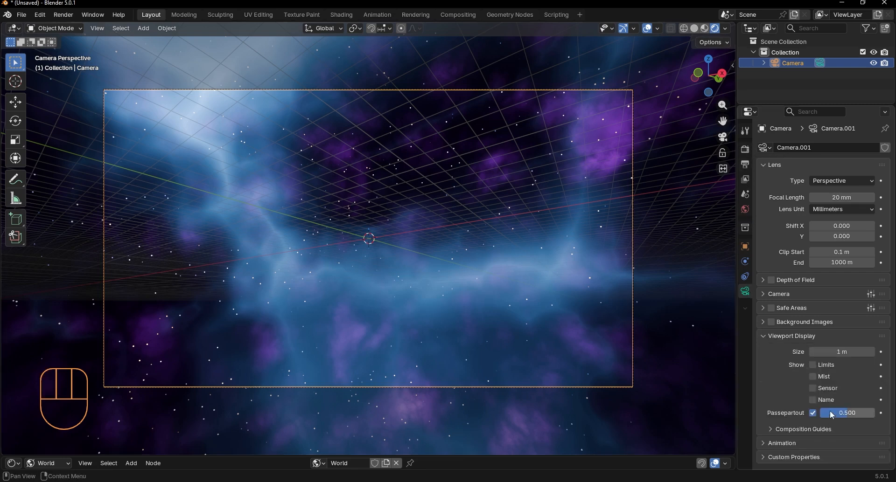
left_click_drag(835, 416, 877, 417)
left_click(427, 248)
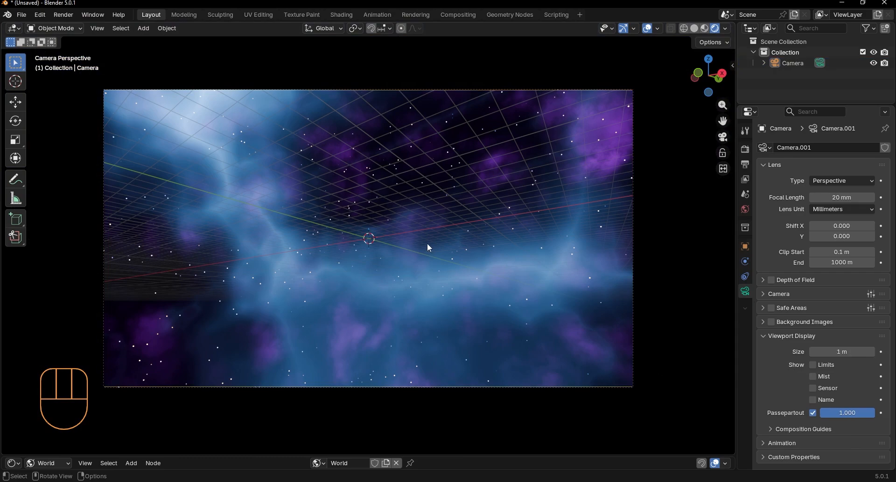
scroll(427, 242, "up", 1)
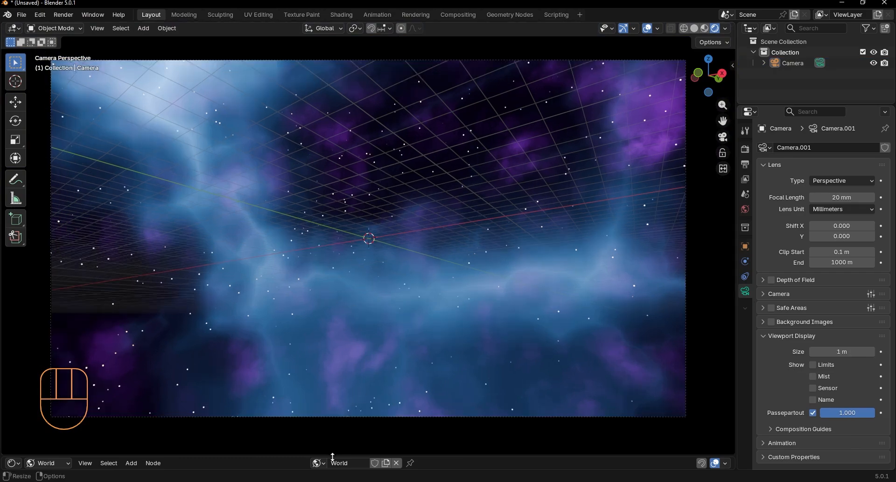
left_click_drag(332, 457, 355, 351)
scroll(657, 211, "down", 1)
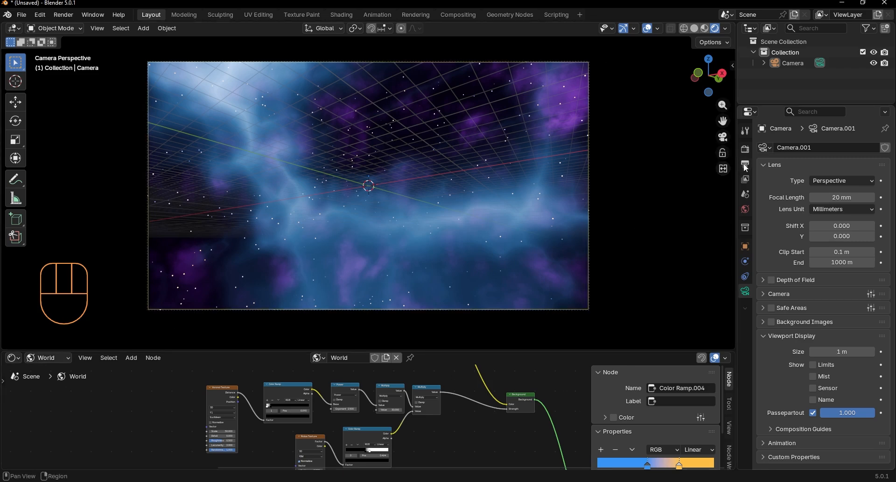
Step: Set the output resolution to 2560 by 1280 px
left_click(744, 165)
left_click(842, 161)
type("2560")
key("Return")
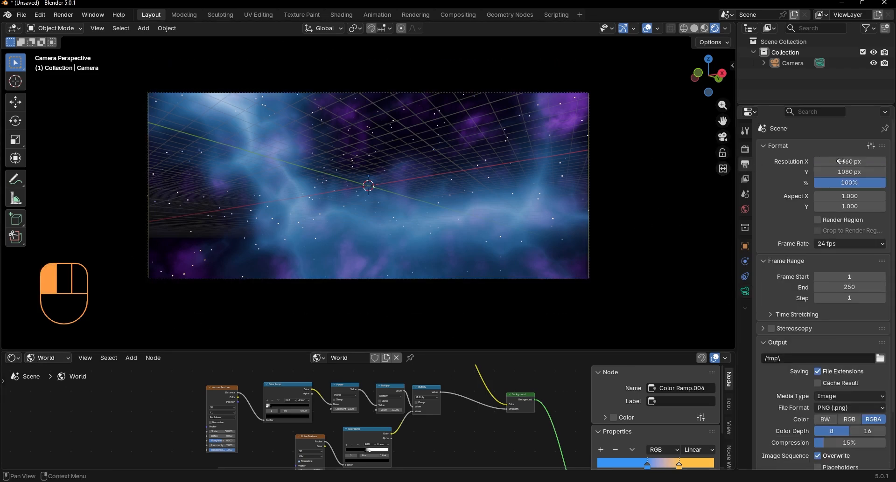
left_click(840, 173)
type("128")
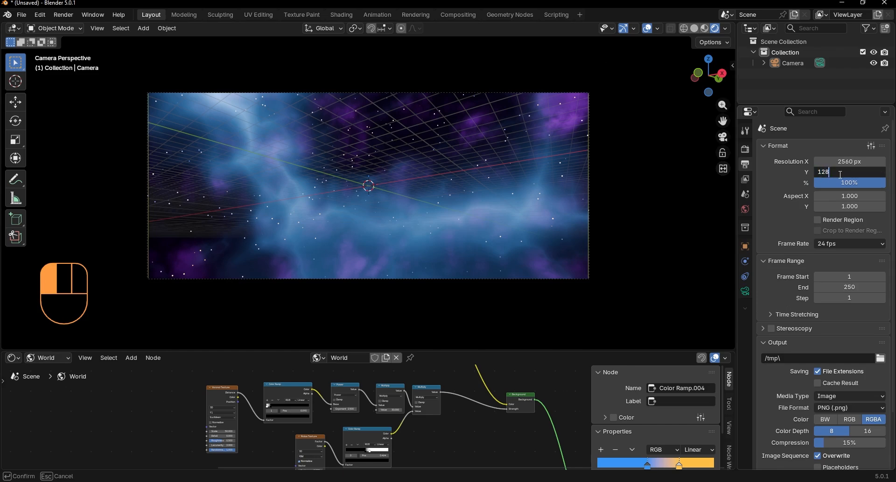
type("0")
key("Return")
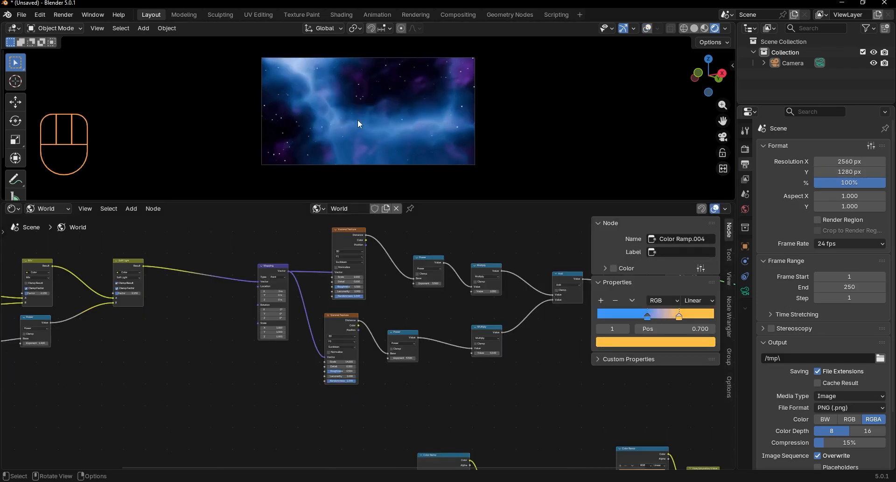
Step: Switch the node editor to the Compositor and create a new compositing node tree
scroll(357, 120, "up", 3)
left_click(14, 208)
left_click(49, 283)
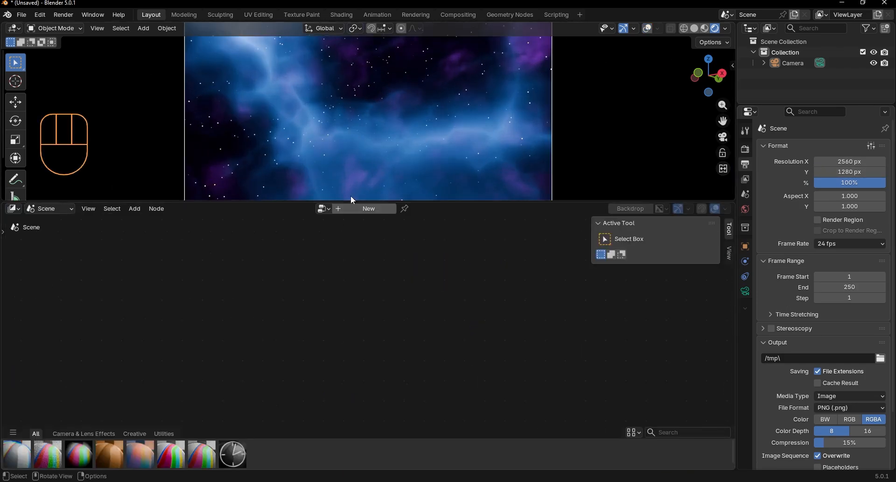
left_click(352, 207)
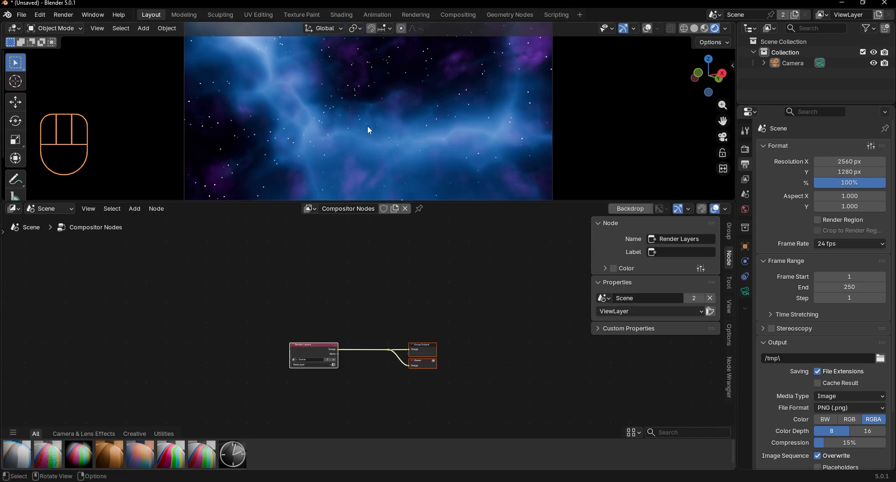
Step: Enable the compositor for the rendered viewport shading
scroll(369, 124, "down", 3)
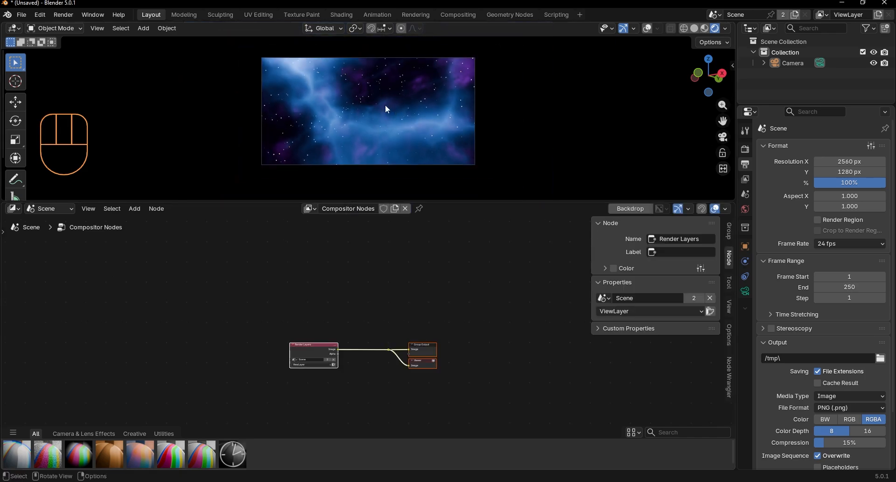
left_click(726, 29)
left_click(725, 31)
left_click(726, 30)
scroll(390, 96, "up", 5)
scroll(373, 317, "up", 3)
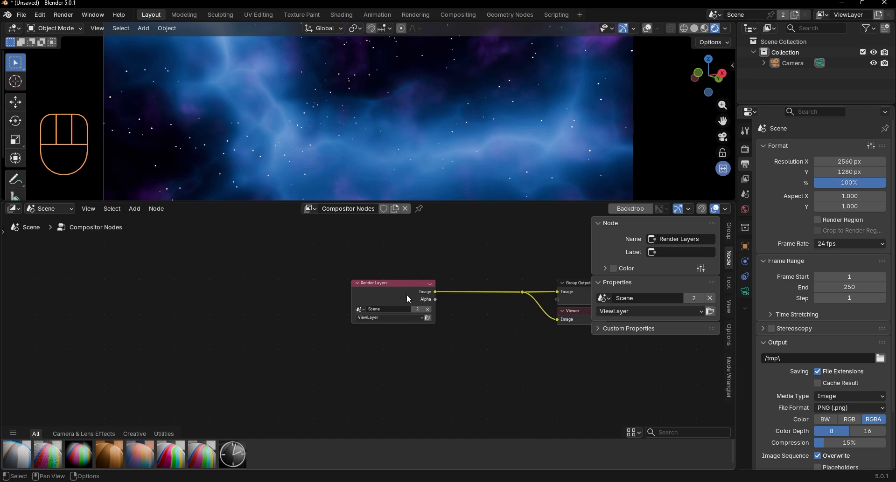
Step: Move the Render Layers node back and insert a Glare node before the Group Output and Viewer
left_click_drag(407, 299, 201, 307)
key("shift+a")
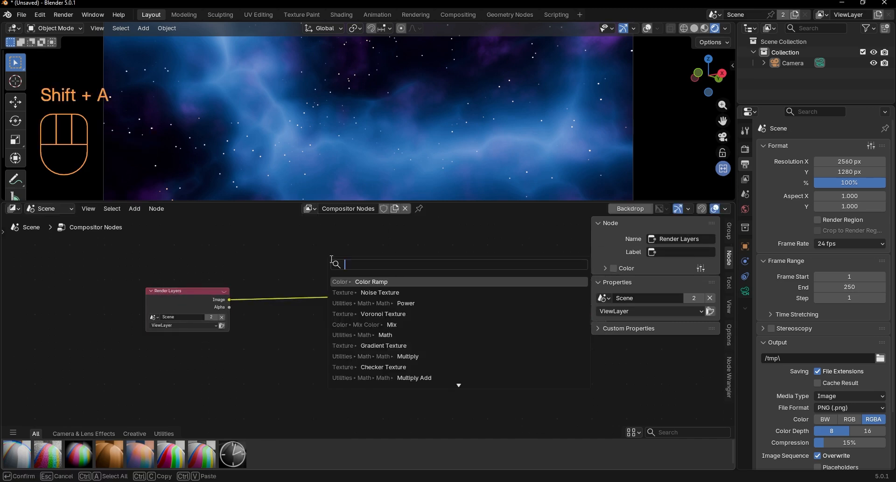
type("gla")
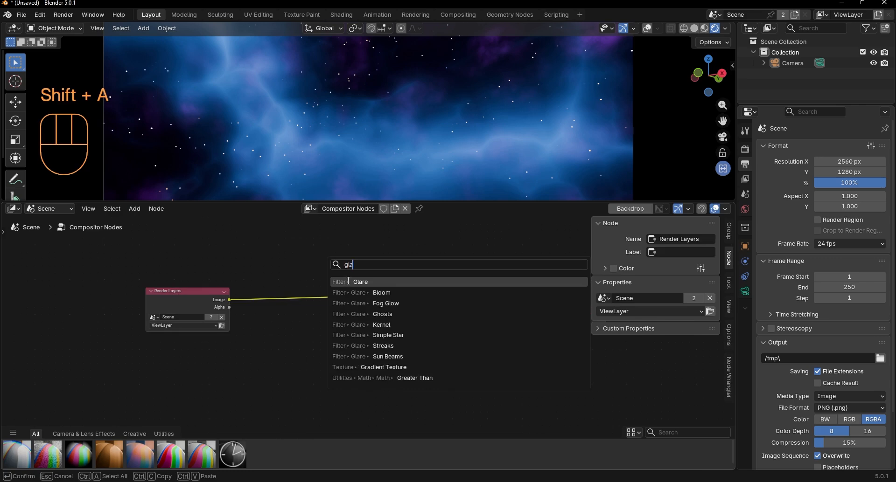
key("Return")
left_click(285, 272)
left_click_drag(285, 272, 452, 284)
Step: Insert a Gamma node between the Render Layers and Glare nodes
key("shift+a")
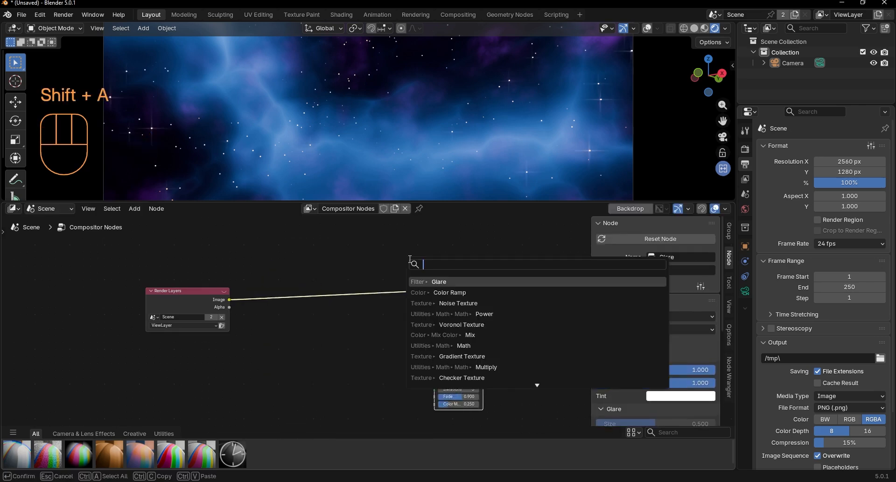
type("ga")
key("Return")
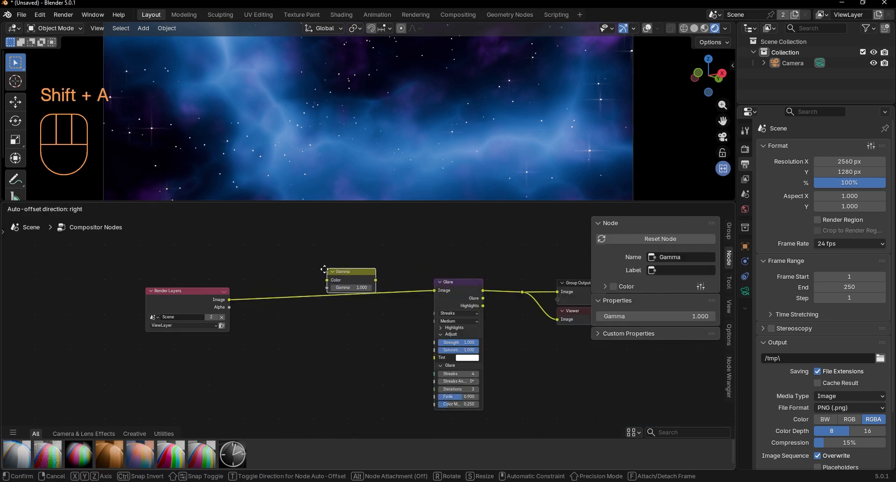
left_click(307, 281)
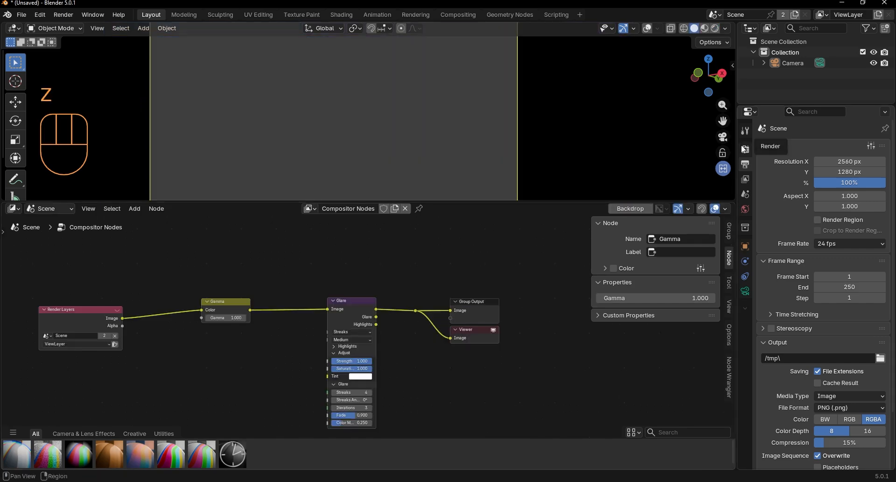
Step: Switch the viewport to solid shading and set the render samples to 10
left_click(744, 148)
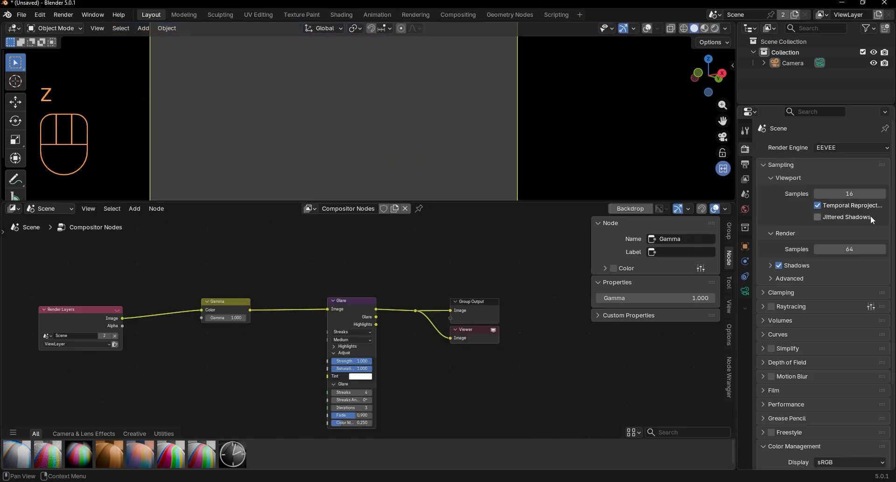
left_click(847, 248)
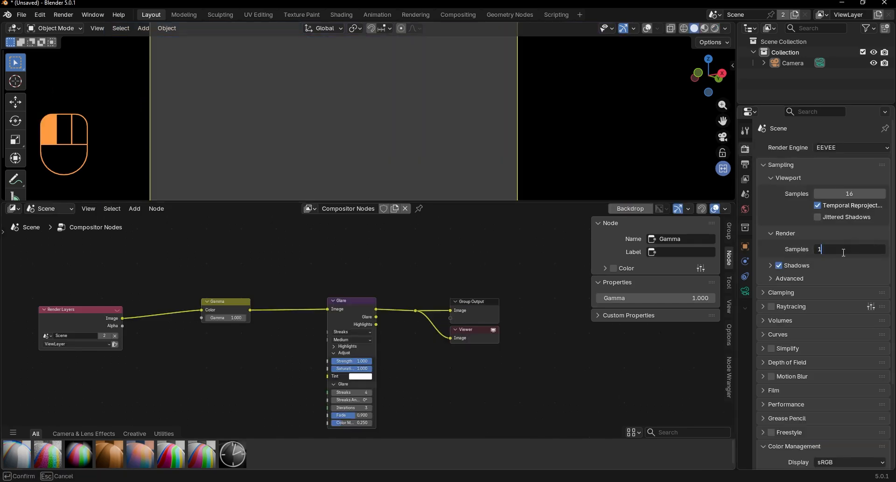
type("10")
key("Return")
Step: Render the image and close the render result window
left_click(63, 14)
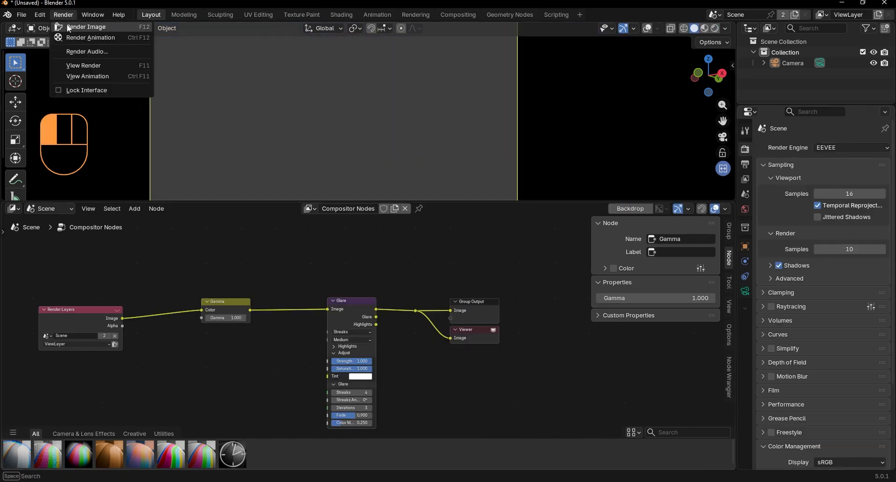
left_click(82, 24)
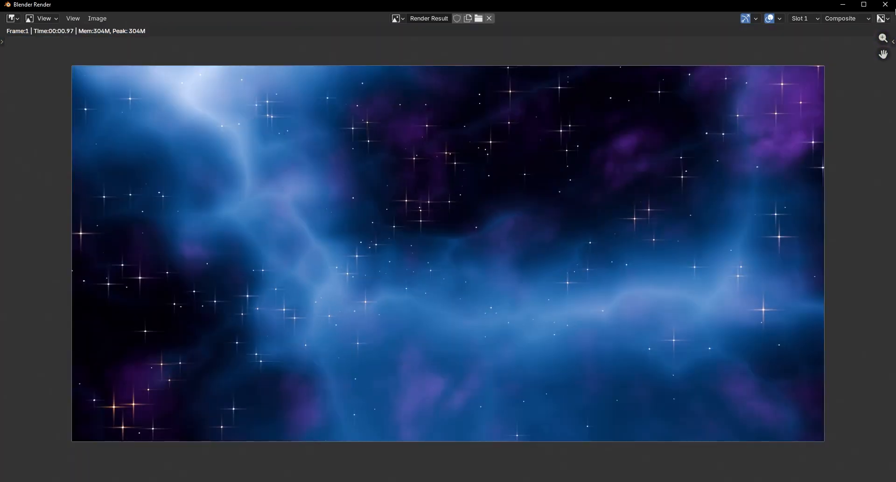
left_click(885, 4)
Step: Open the Compositing workspace and hide the node editor's sidebar
left_click(451, 17)
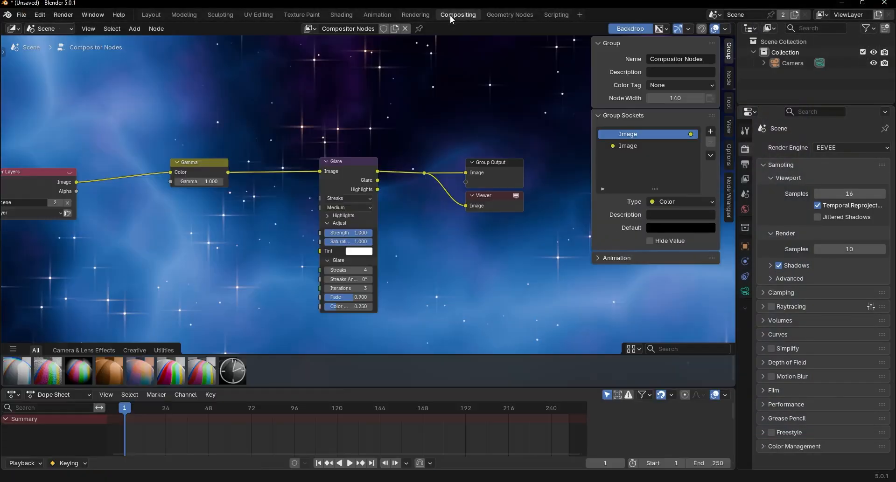
scroll(386, 141, "down", 2)
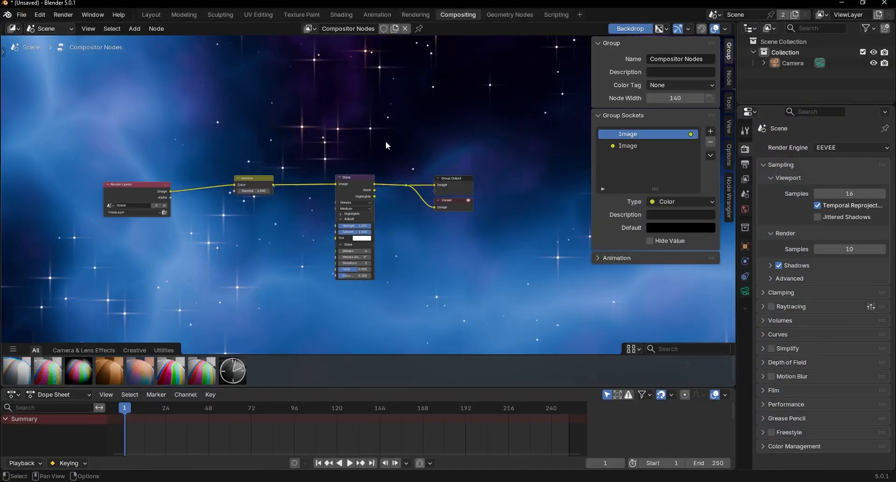
left_click(730, 158)
key("n")
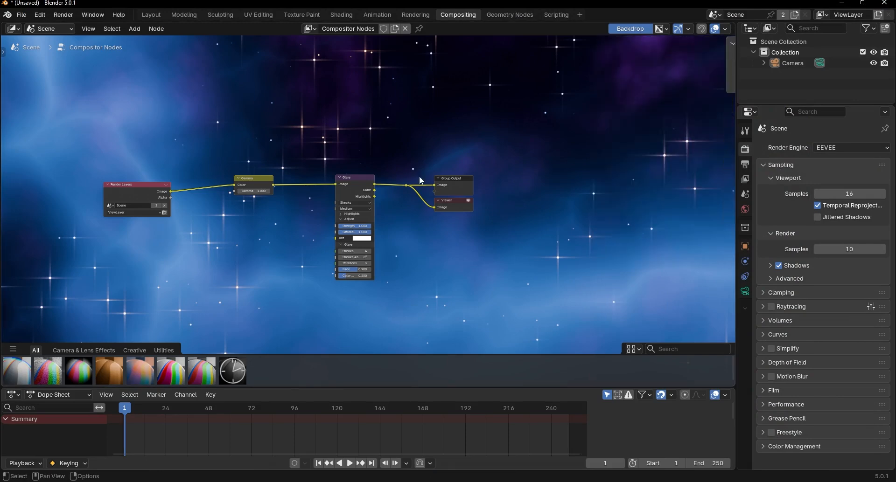
scroll(402, 195, "down", 1)
scroll(401, 195, "down", 3)
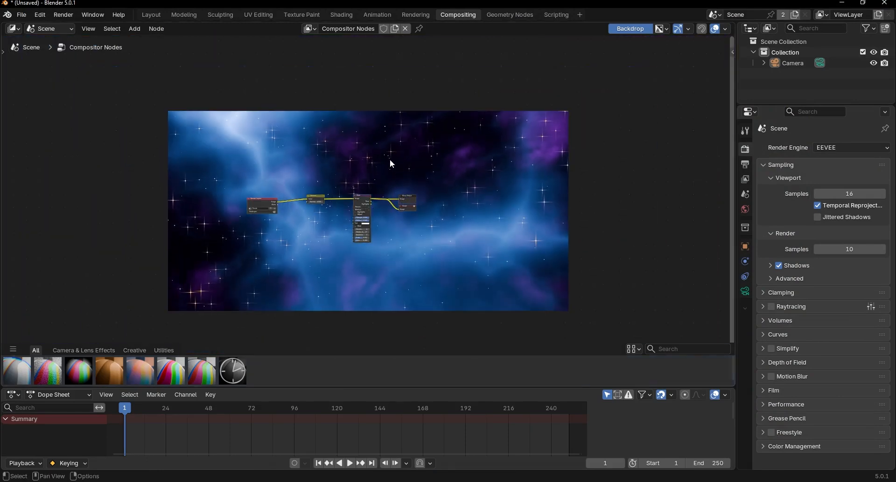
Step: Examine the star streaks across the rendered backdrop image up close
middle_click_drag(321, 214, 387, 129)
key("alt+v")
key("alt+v")
key("alt+v")
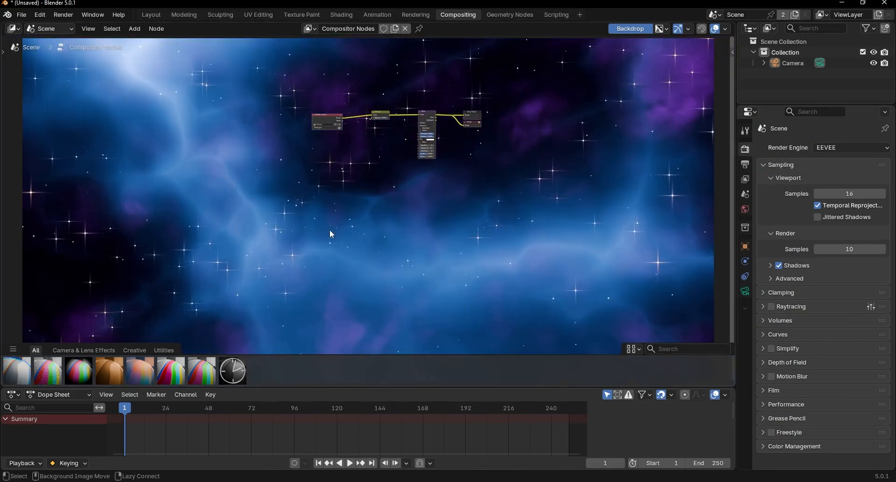
middle_click_drag(329, 230, 366, 166, "alt")
key("alt+v")
middle_click_drag(192, 205, 266, 195, "alt")
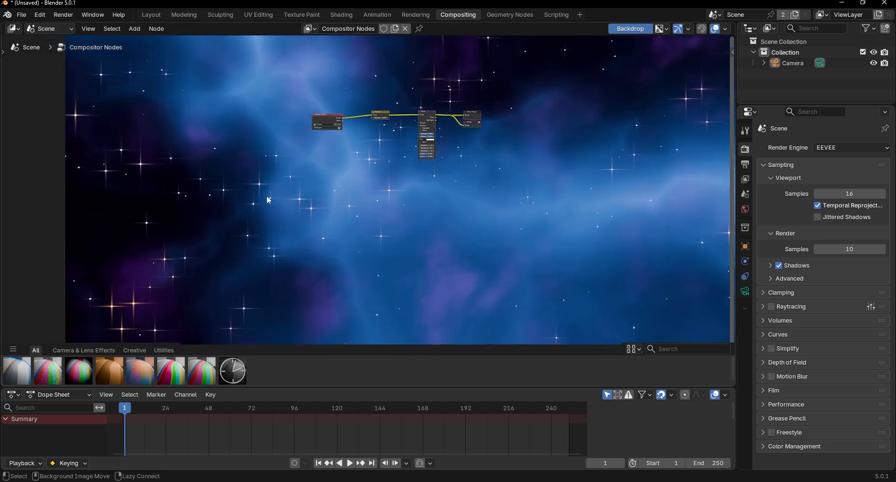
key("v")
Step: Set the Glare node's Streaks Angle to 45°
scroll(307, 175, "up", 6)
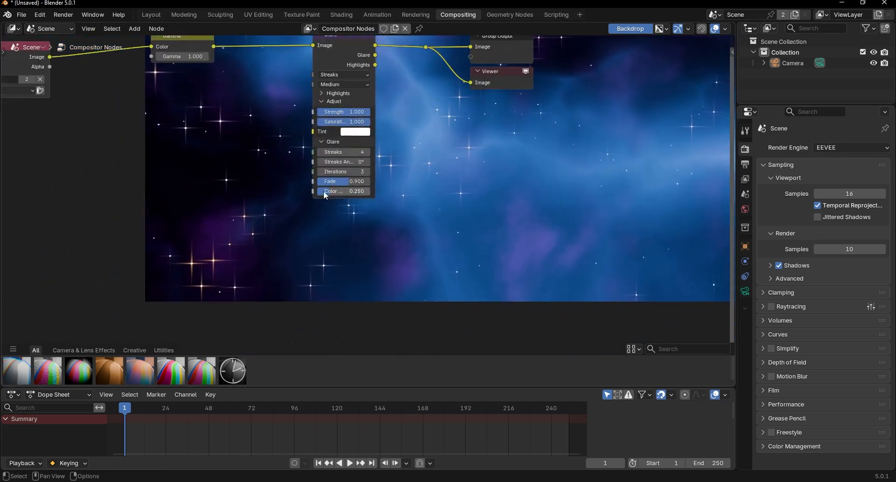
middle_click_drag(323, 191, 400, 241)
scroll(401, 239, "up", 3)
type("45")
key("Return")
scroll(424, 211, "up", 5)
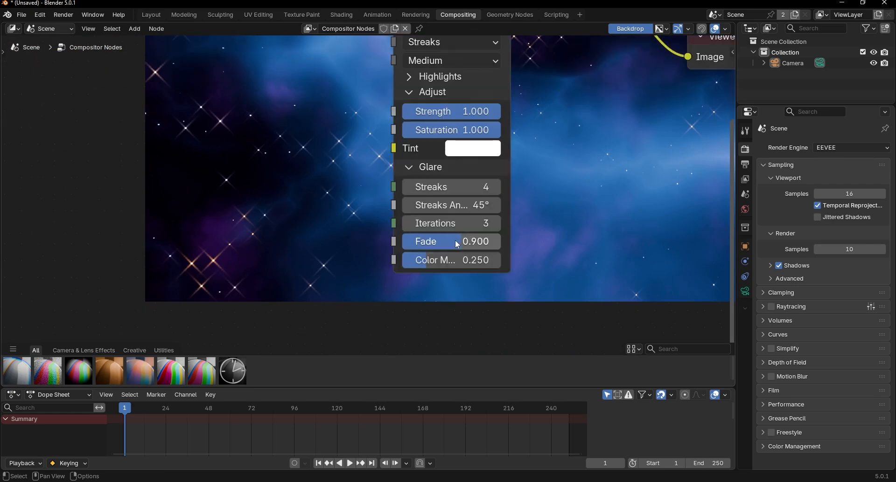
Step: Set the Glare node's Color Modulation to 0.544 and its Fade to 0.834
left_click_drag(456, 259, 485, 259)
mouse_move(456, 242)
left_mouse_down()
mouse_move(429, 243)
mouse_move(452, 243)
left_mouse_up()
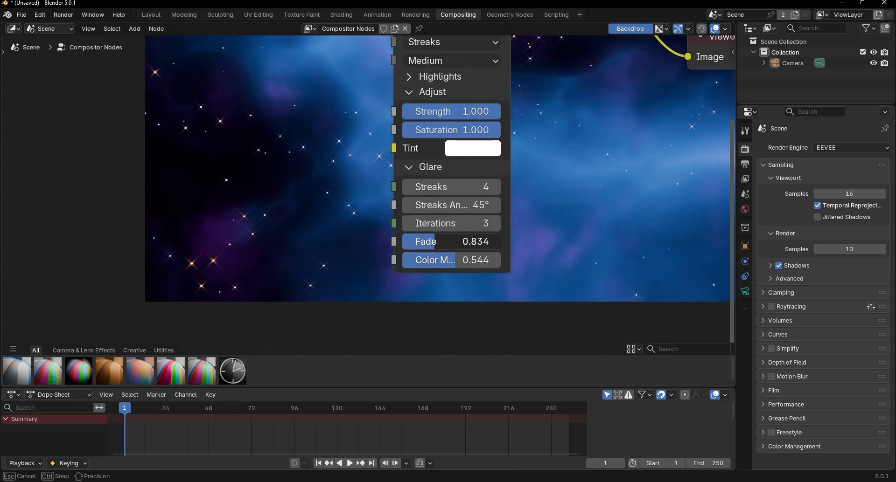
scroll(258, 265, "down", 6)
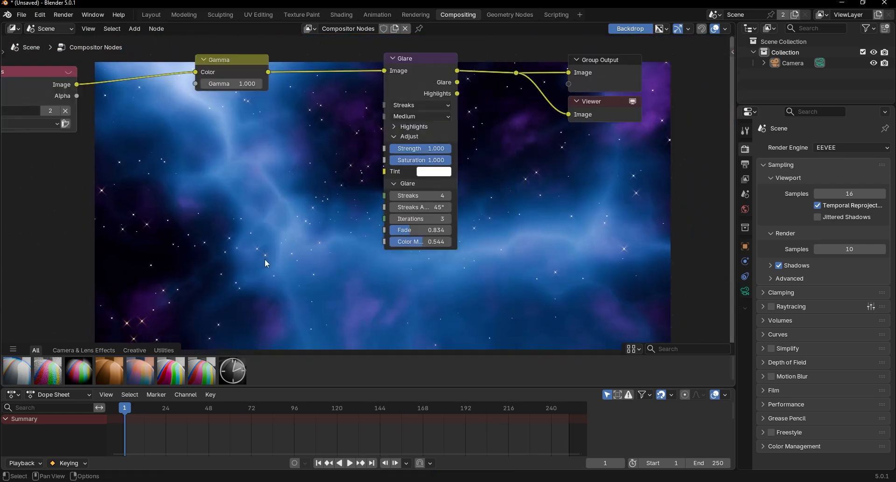
Step: Set the Gamma node's value to 1.2 and move the node lower between Render Layers and Glare
scroll(369, 212, "up", 8)
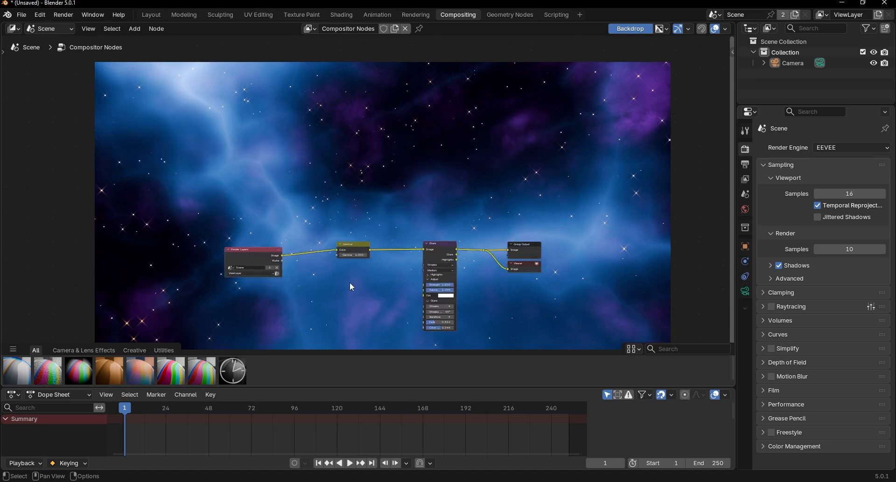
scroll(437, 182, "up", 1)
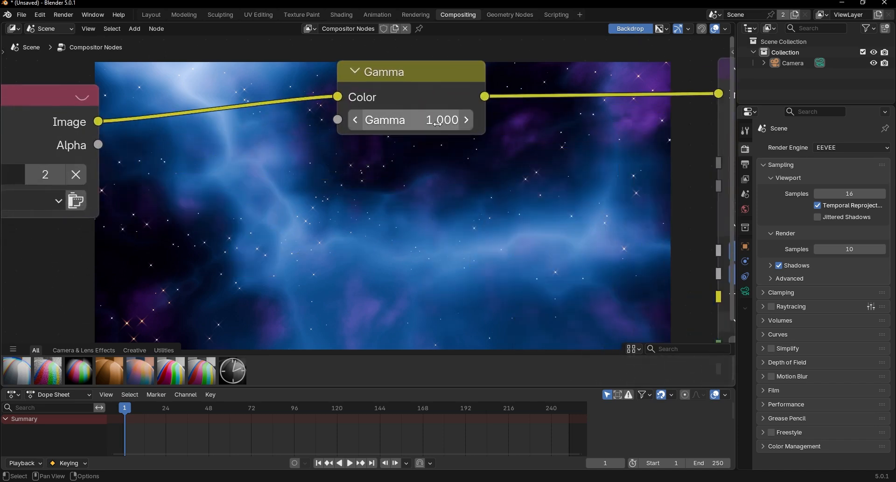
left_click(444, 120)
type("1.2")
key("Return")
left_click(467, 121)
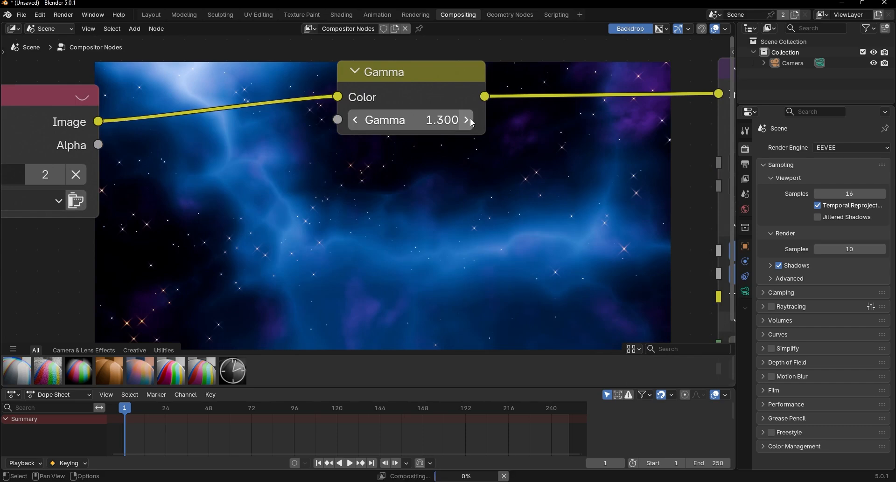
left_click(357, 121)
left_click(356, 121)
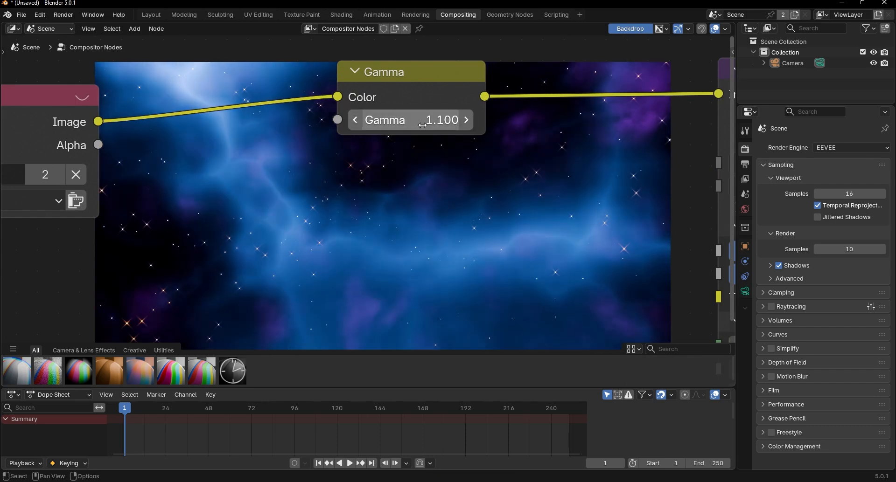
left_click(467, 121)
left_click_drag(416, 80, 437, 130)
scroll(294, 211, "down", 7)
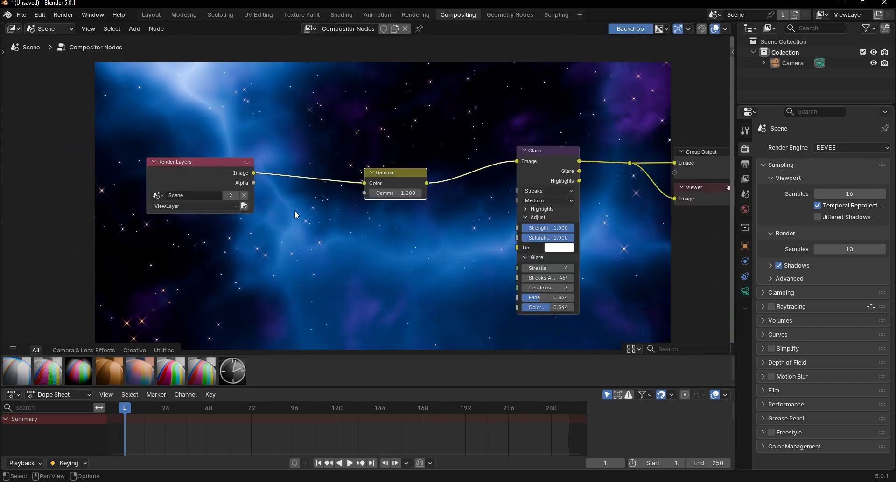
middle_click_drag(451, 153, 406, 271)
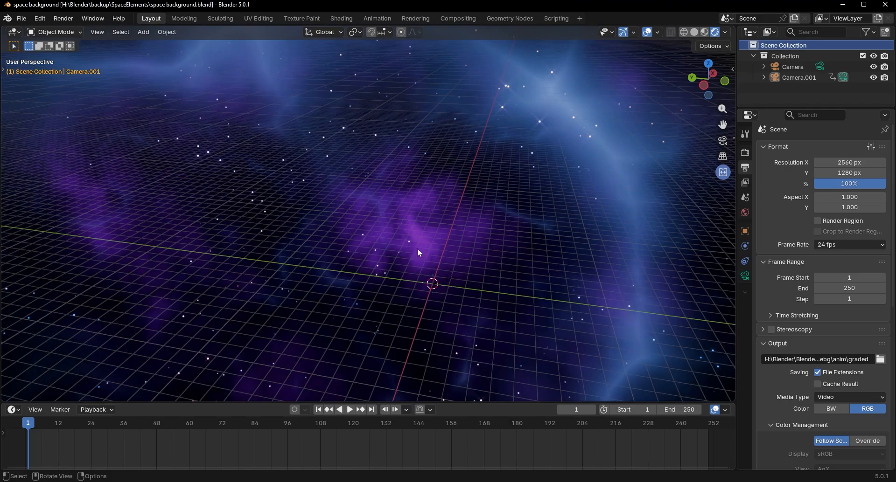
Step: Look through the active camera in the space background file and select Camera.001 by its frame
key("KP_0")
scroll(392, 203, "up", 5)
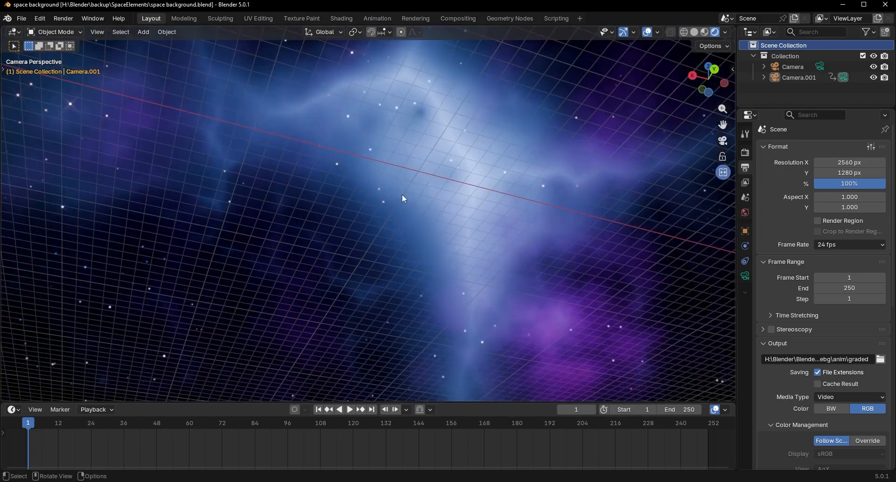
scroll(402, 194, "down", 4)
left_click(348, 116)
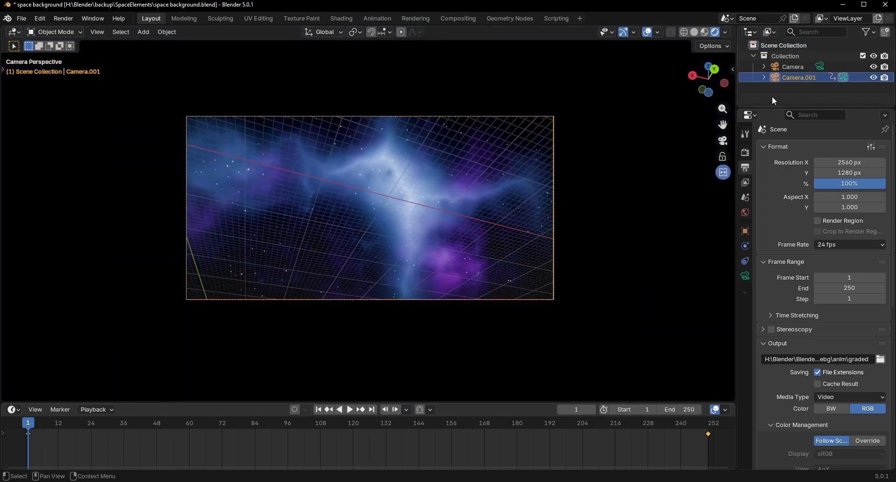
Step: Select the object Camera and assign it as the scene's active camera in place of Camera.001
left_click(786, 71)
left_click(746, 207)
left_click(746, 201)
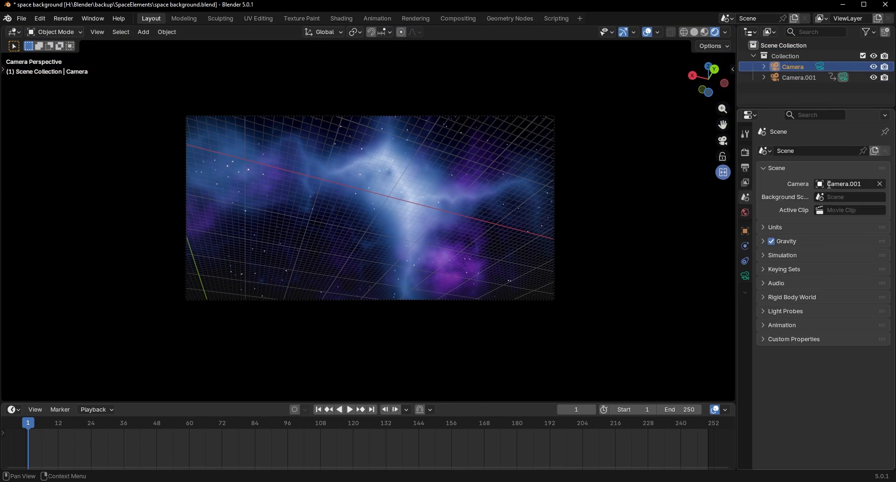
scroll(459, 254, "up", 5)
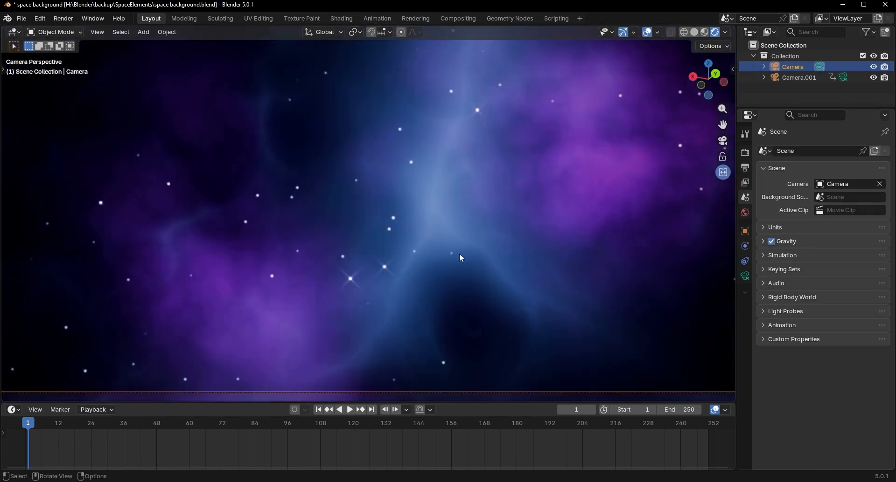
scroll(459, 256, "down", 4)
left_click(436, 249)
scroll(436, 248, "down", 2)
left_click(402, 117)
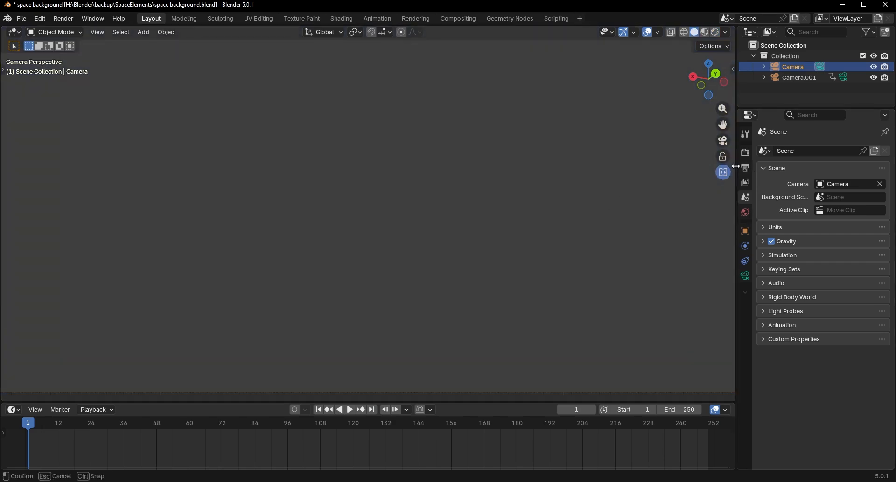
Step: Set the output resolution to 8000 × 4000 px, with the viewport in solid shading
left_click(745, 168)
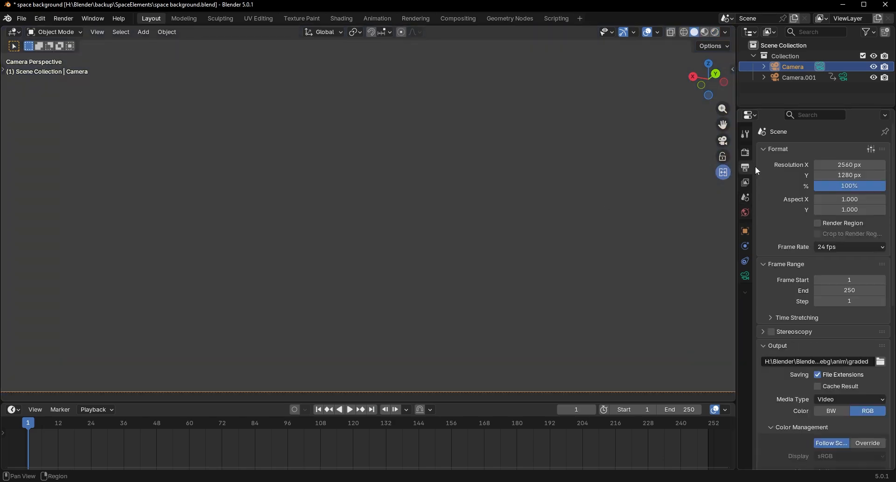
left_click(849, 143)
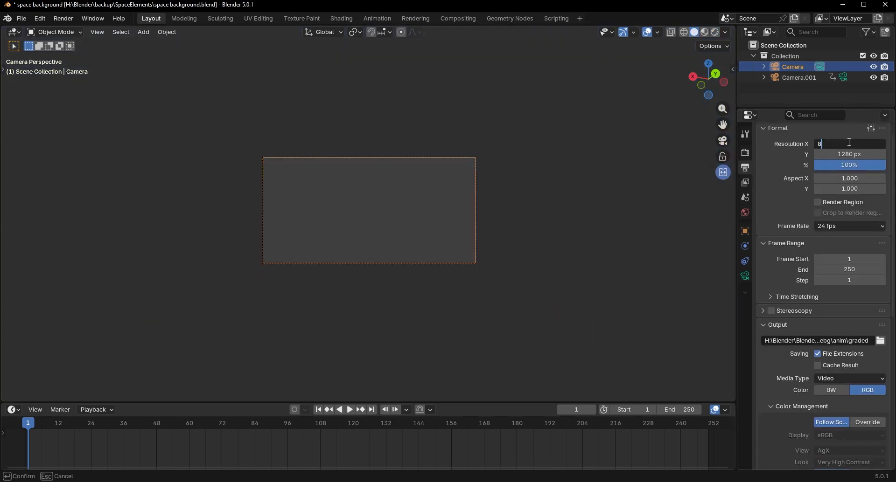
key("Return")
left_click(845, 153)
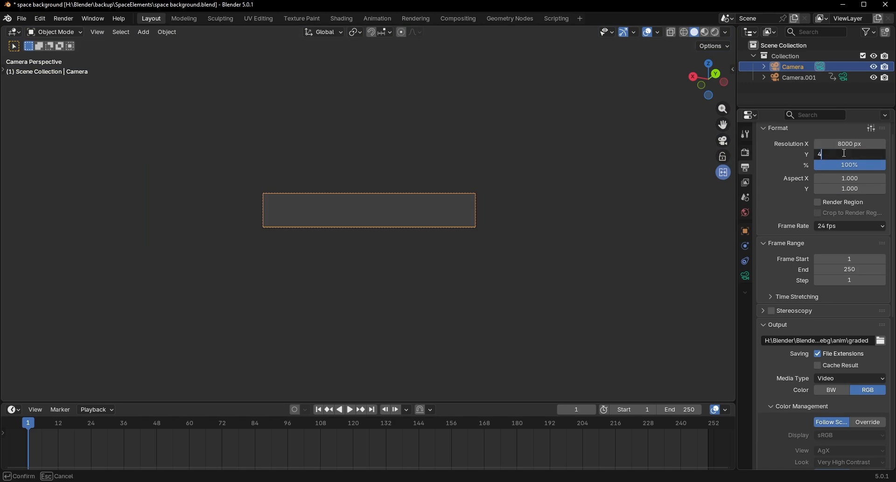
type("4000")
key("Return")
scroll(598, 195, "up", 3)
scroll(536, 264, "down", 3)
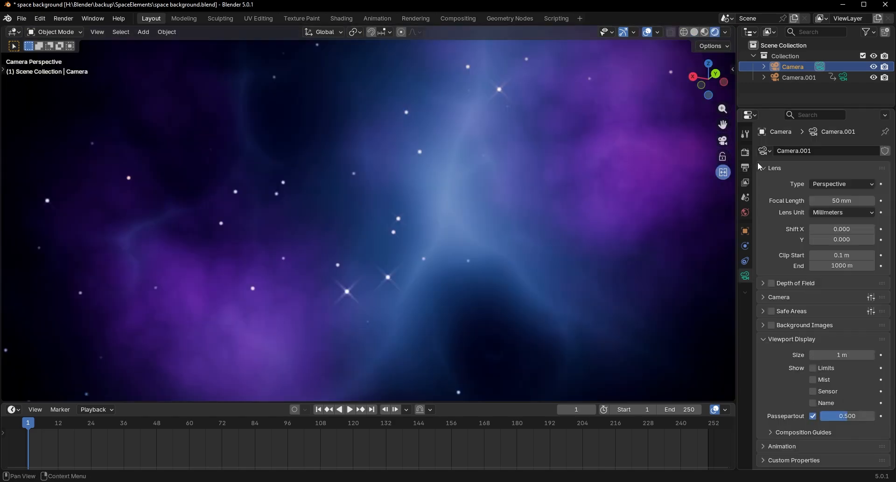
Step: Switch the render engine to Cycles and show the camera view in rendered shading
left_click(744, 153)
left_click(826, 151)
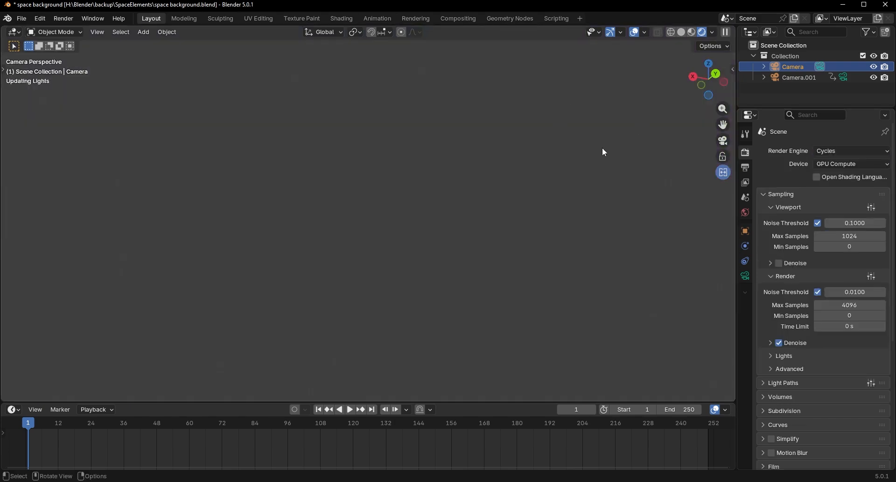
scroll(527, 102, "down", 4)
scroll(495, 151, "up", 2)
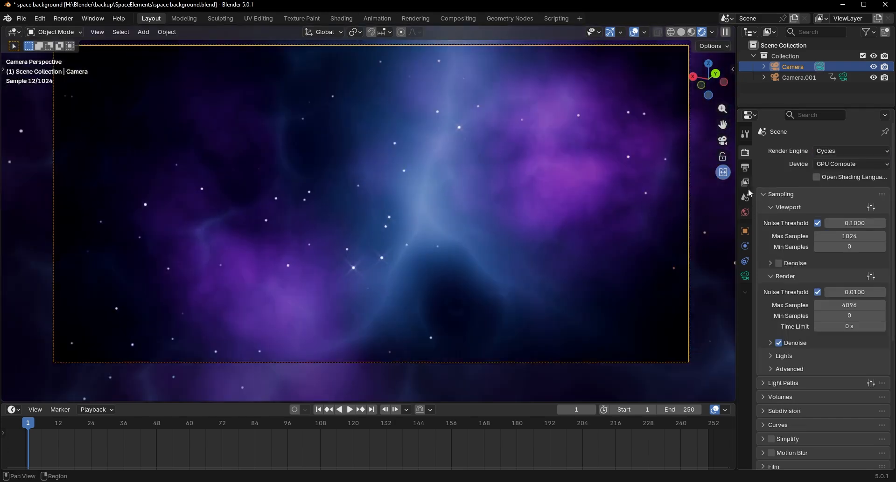
Step: Set the camera's lens type to Panoramic and its panorama type to Equirectangular
left_click(745, 276)
left_click(826, 183)
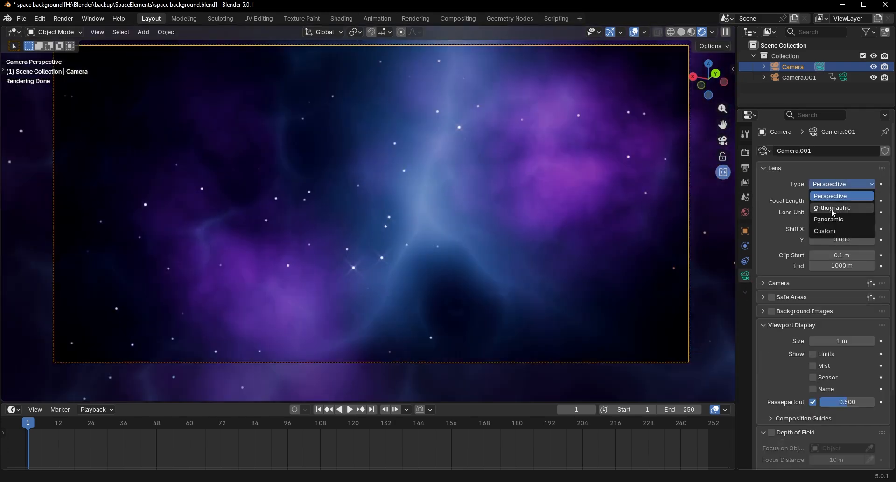
left_click(835, 219)
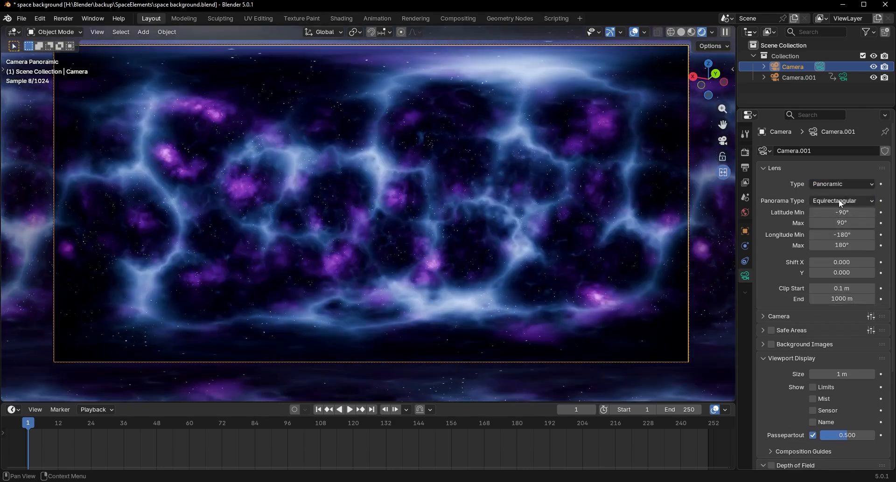
left_click(835, 201)
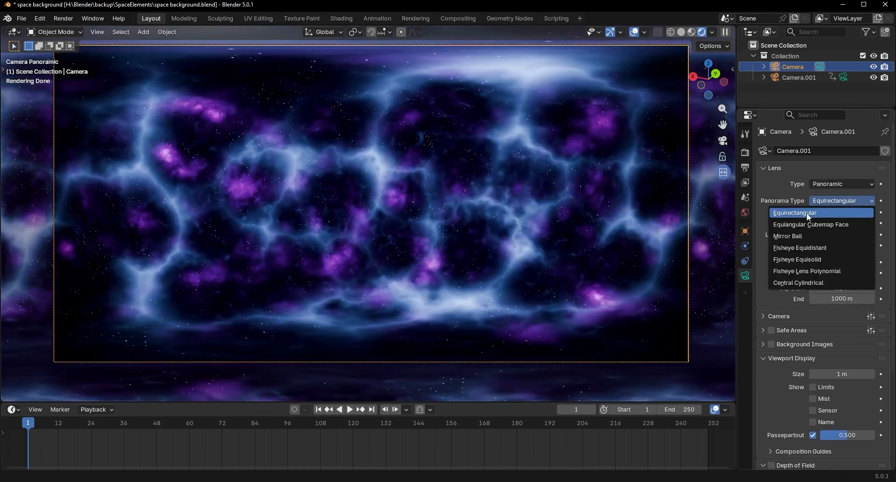
left_click(785, 216)
left_click_drag(840, 212, 836, 211)
scroll(831, 233, "down", 6)
scroll(523, 215, "down", 3)
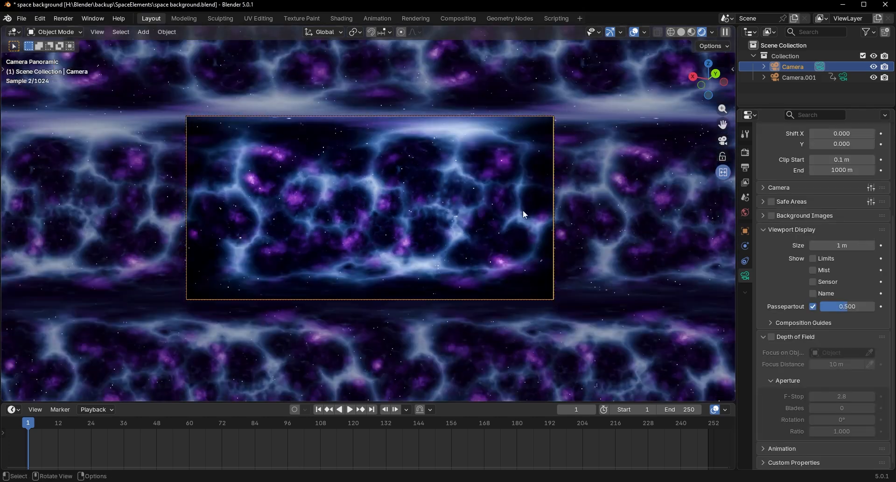
Step: Switch the viewport from rendered to solid shading
key("z")
left_click(499, 242)
scroll(505, 242, "up", 3)
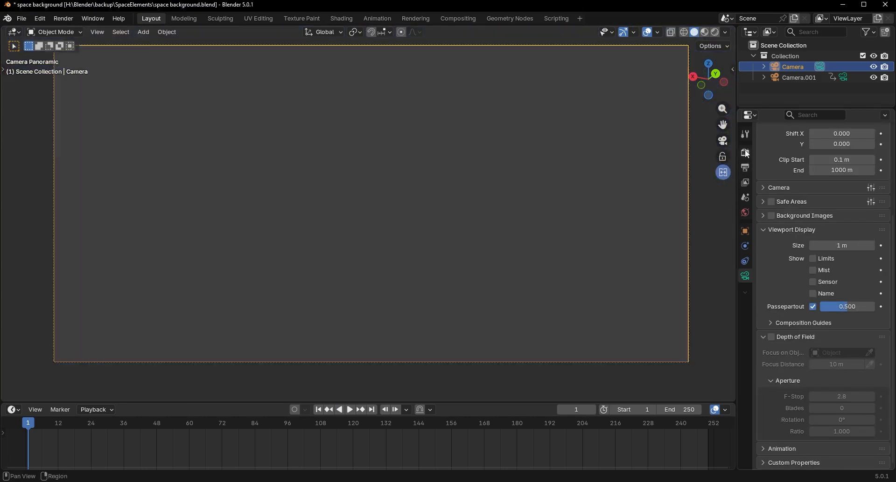
Step: Set the Cycles render's maximum samples to 8 and disable render denoising
left_click(745, 153)
scroll(871, 196, "up", 3)
left_click(842, 219)
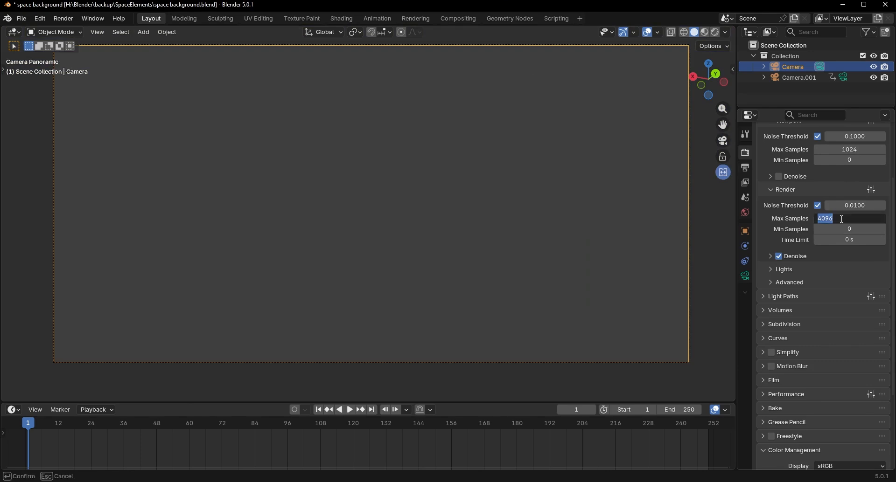
type("16")
key("Return")
left_click(840, 219)
type("8")
key("Return")
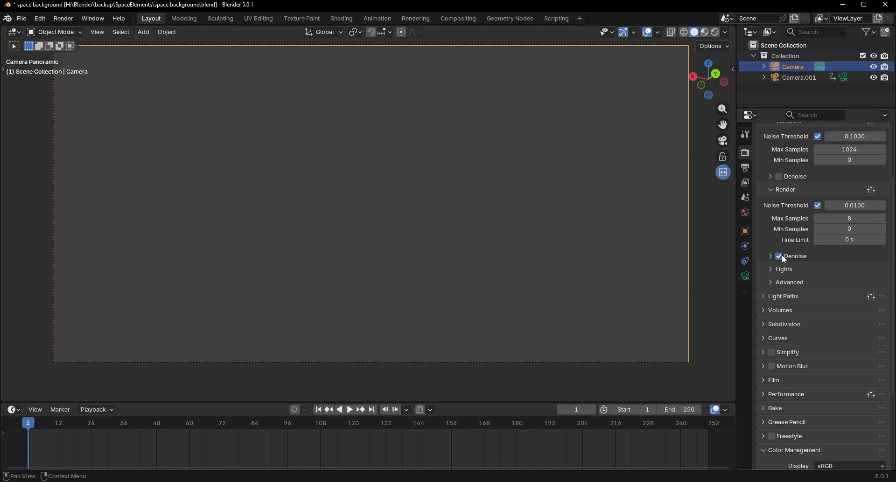
scroll(799, 290, "down", 6)
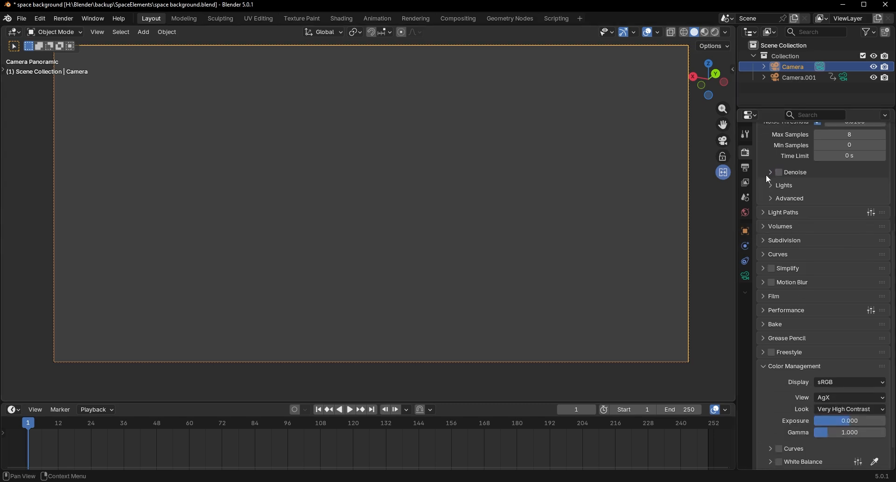
scroll(811, 316, "up", 12)
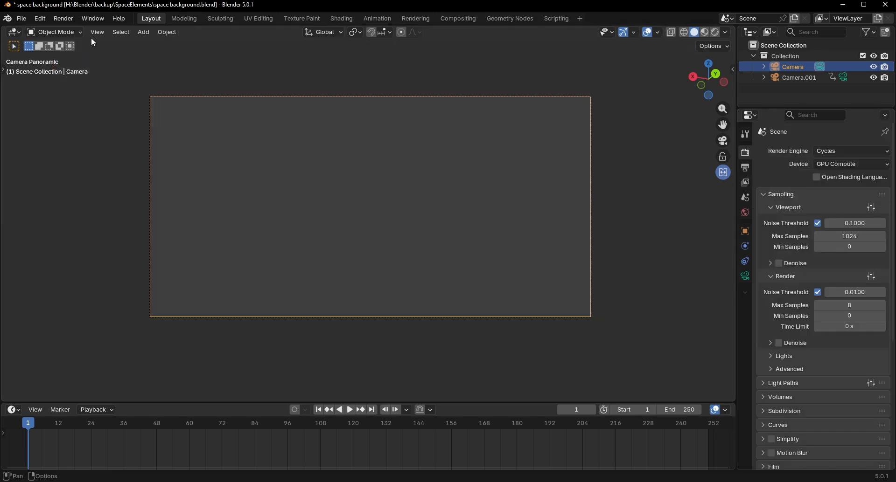
Step: Render the panoramic image and close the render window
left_click(64, 18)
left_click(109, 31)
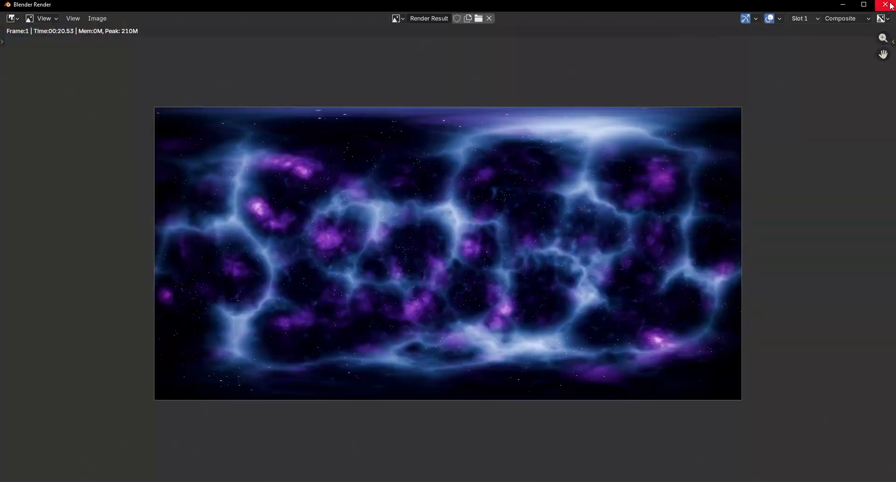
left_click(885, 5)
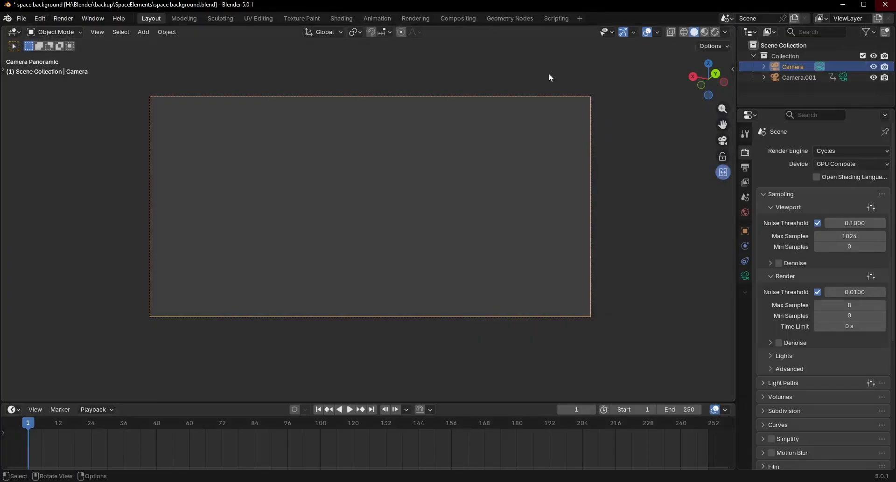
Step: In the Compositing workspace, link the Render Layers image directly to the outputs, bypassing the glare, color and vignette nodes
left_click(458, 19)
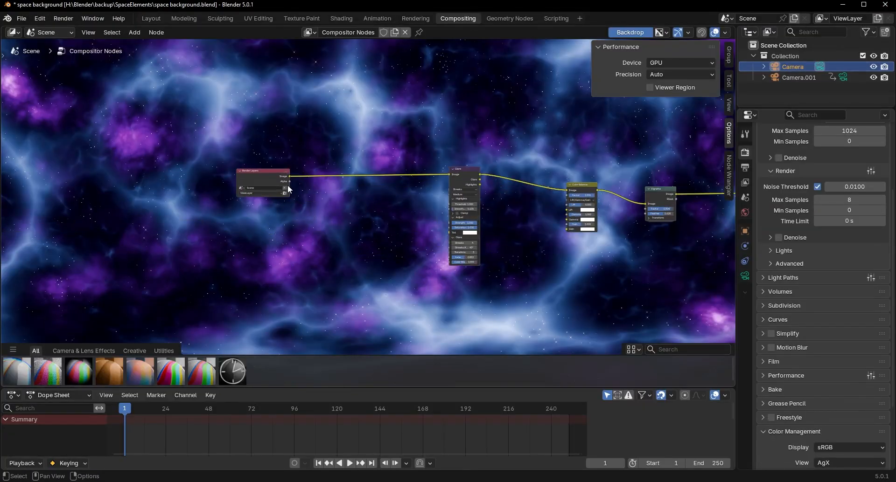
left_click_drag(289, 177, 690, 194)
scroll(555, 159, "down", 2)
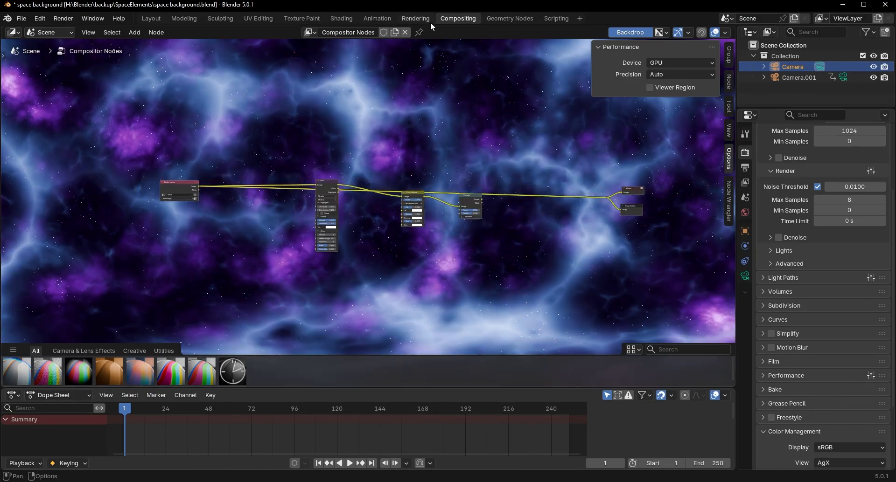
Step: In the Rendering workspace, start saving the composited panorama under a new file name
left_click(415, 19)
scroll(313, 173, "down", 6)
scroll(373, 185, "up", 6)
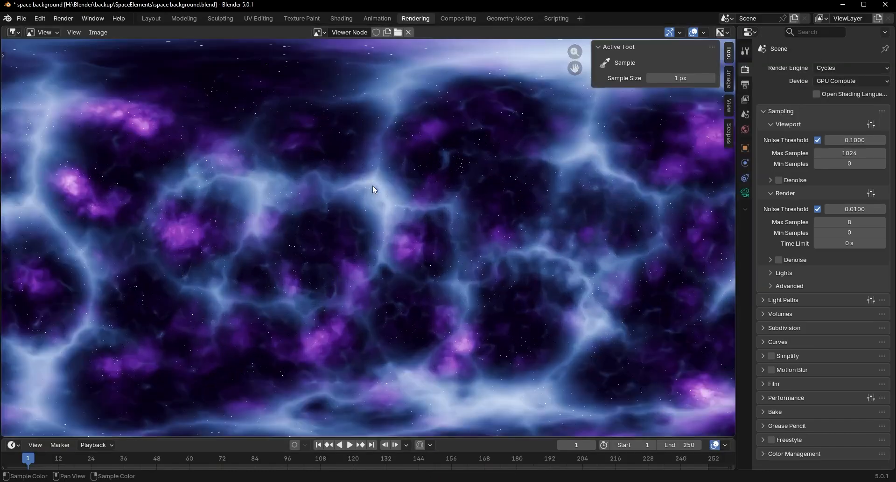
scroll(372, 185, "down", 3)
left_click(99, 32)
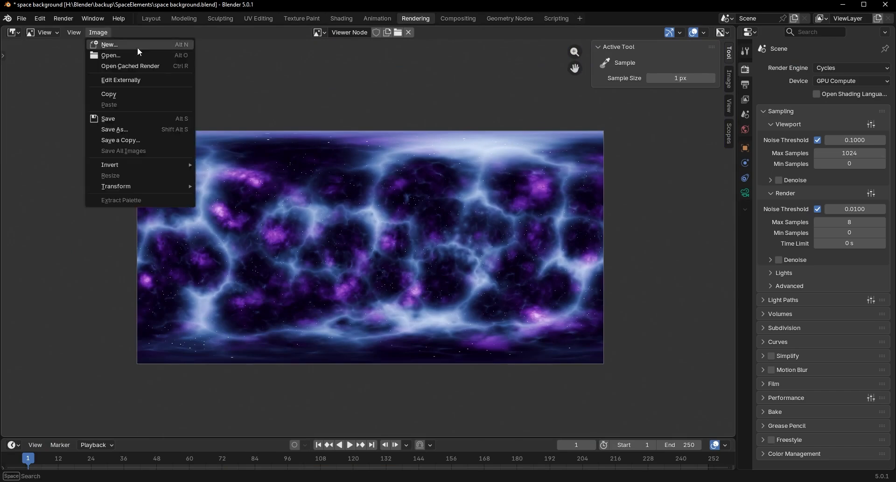
left_click(130, 125)
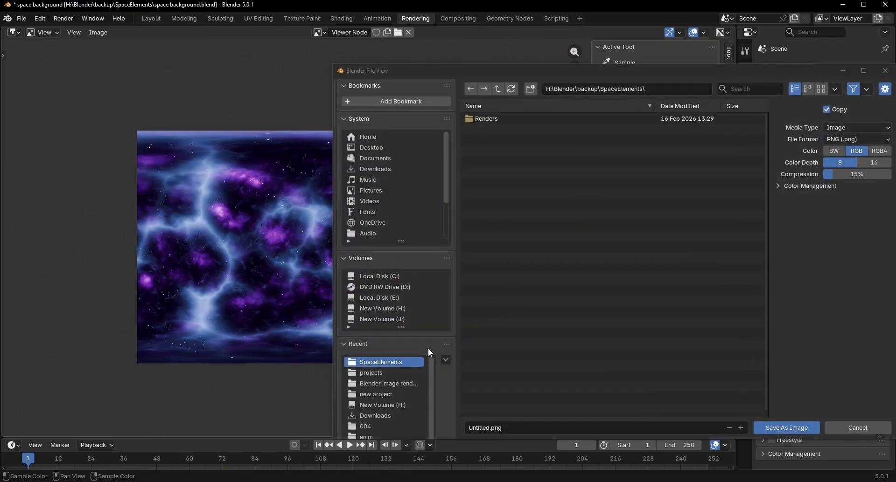
Step: Create a new folder inside H:\Blender\backup\SpaceElements and open it as the save location
left_click_drag(454, 68, 371, 71)
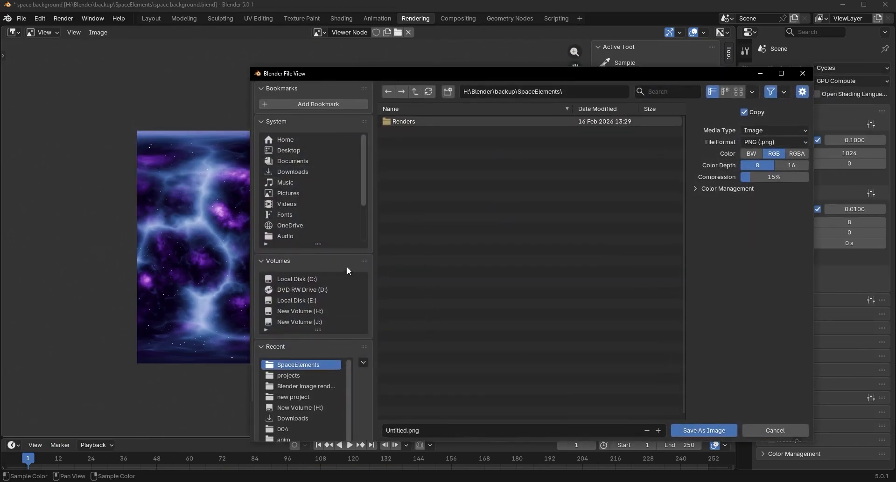
left_click(312, 313)
left_click(402, 120)
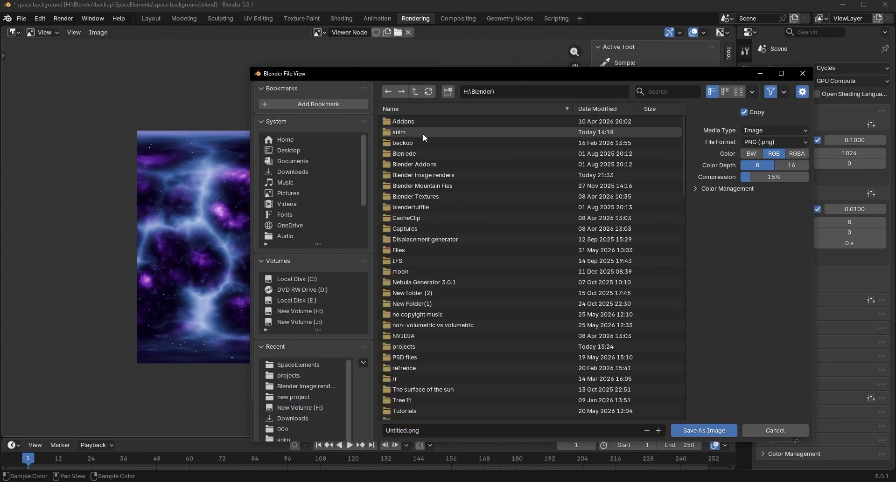
left_click(419, 143)
left_click(418, 148)
left_click(447, 91)
left_click(387, 121)
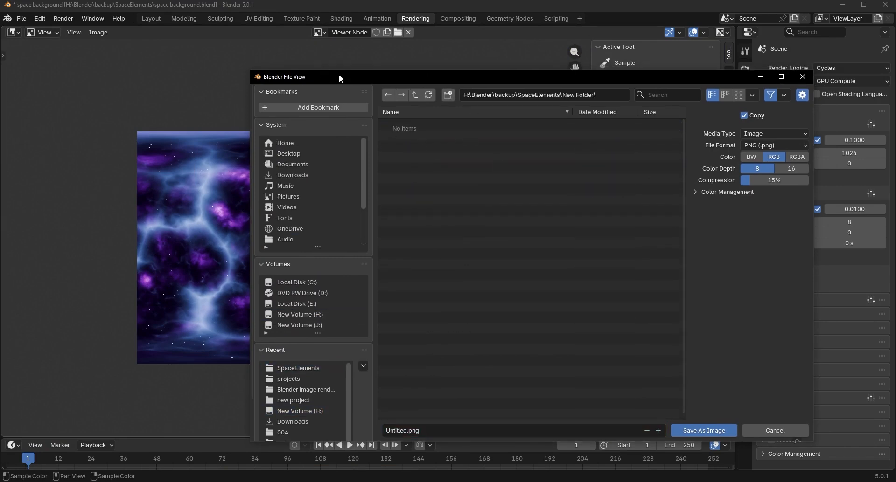
Step: Name the image file nebula001
left_click_drag(339, 77, 192, 78)
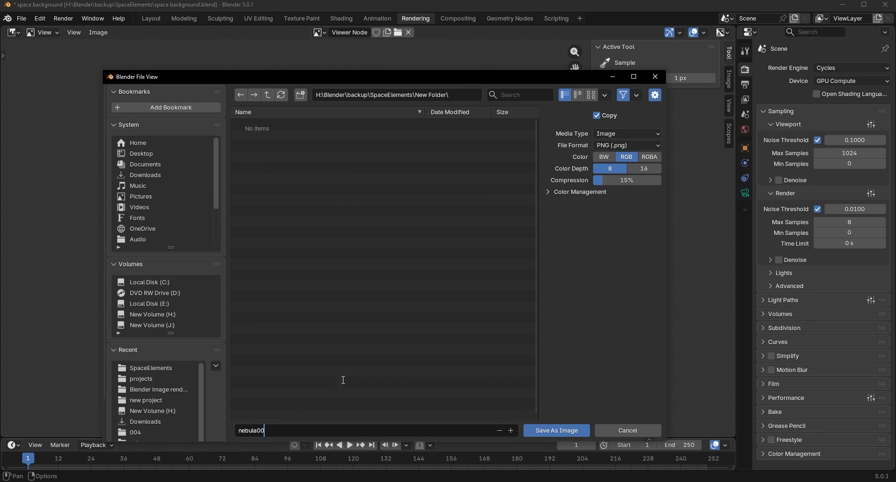
type("1")
key("Return")
Step: Save the panorama in OpenEXR format with Float (Half) color depth and the DWAA (lossy) codec
left_click(630, 143)
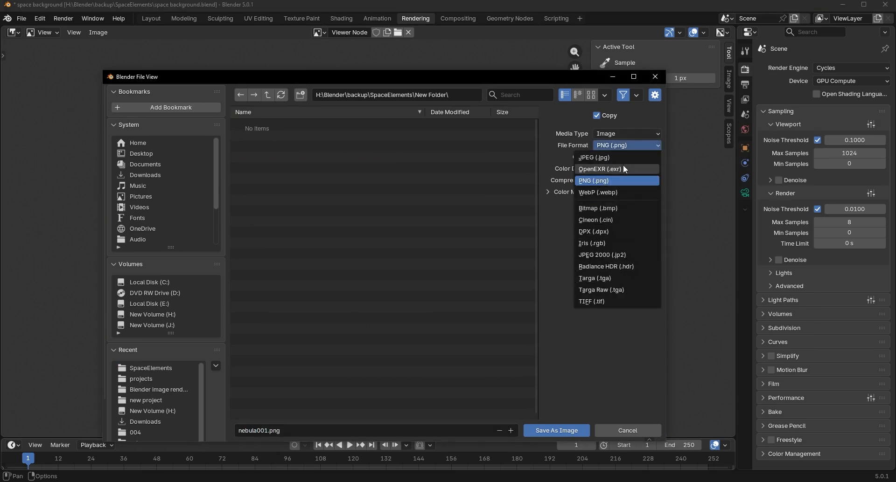
left_click(611, 266)
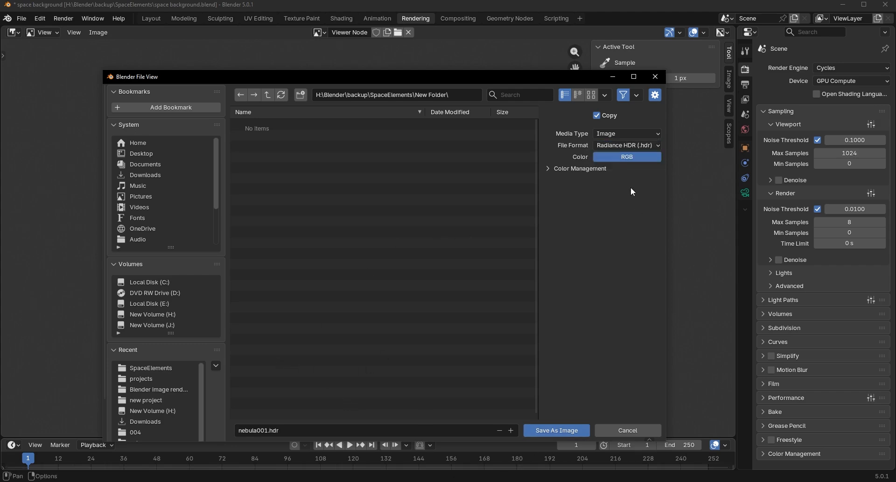
left_click(620, 145)
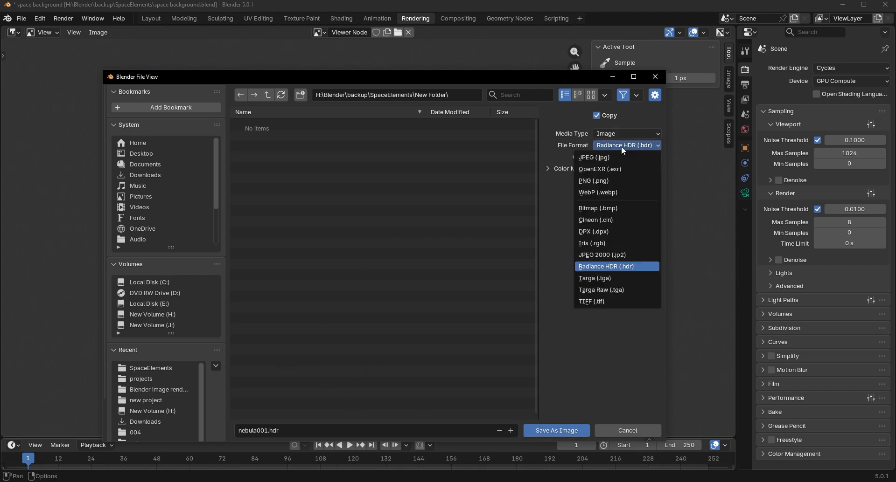
left_click(597, 171)
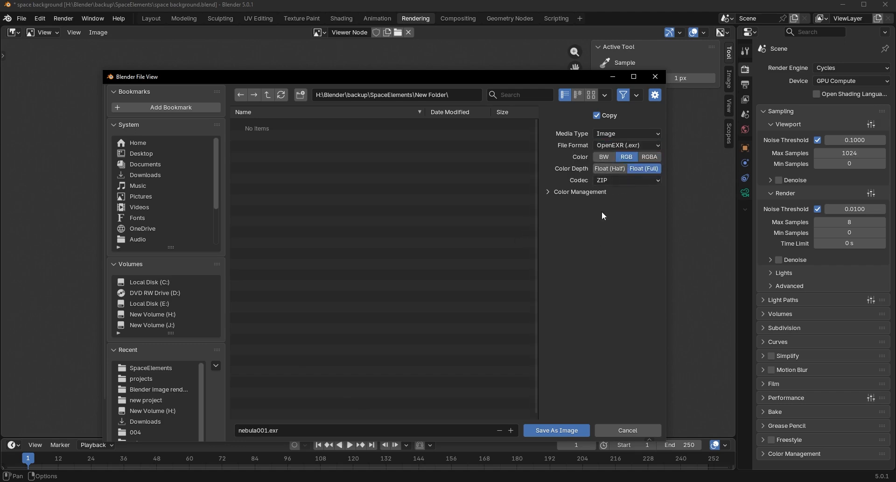
left_click(611, 167)
left_click(639, 181)
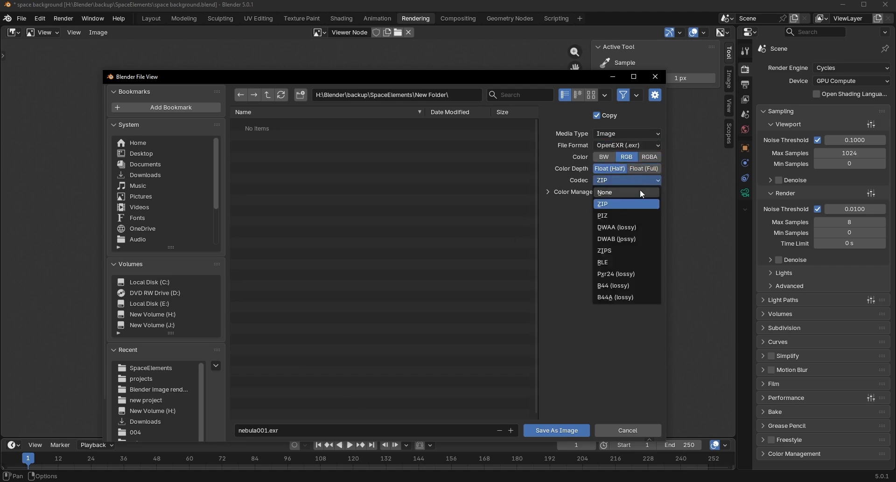
left_click(614, 225)
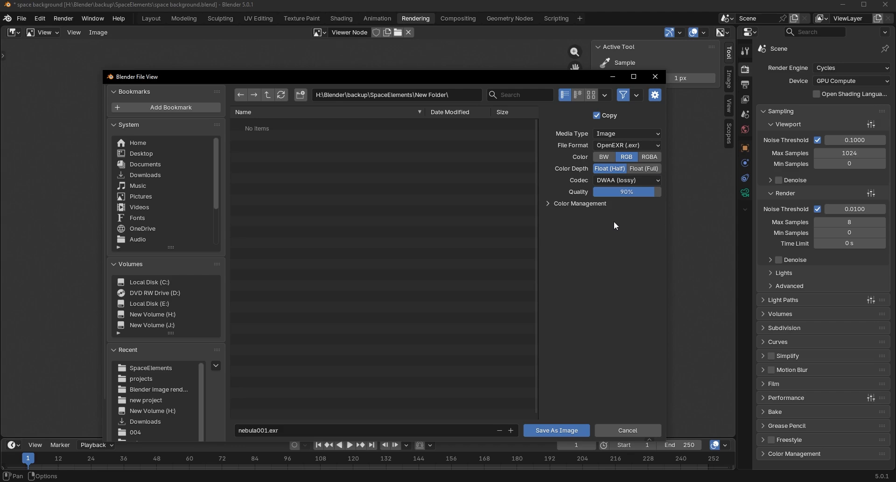
left_click(553, 431)
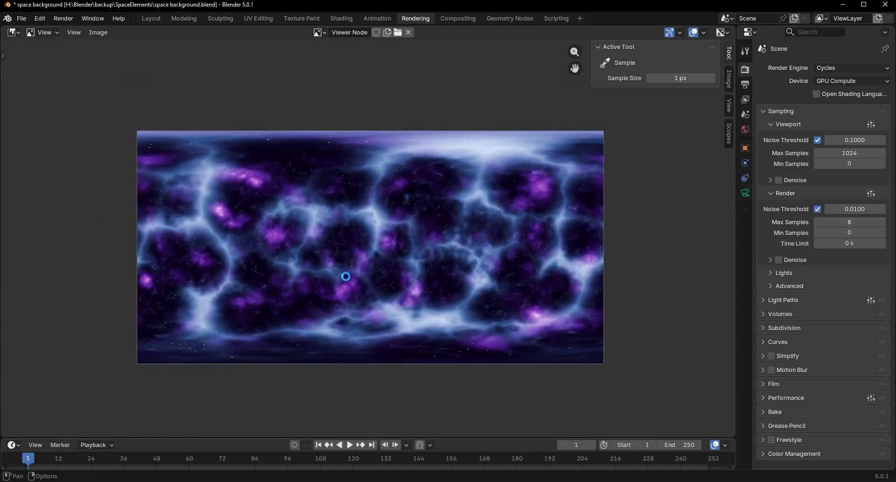
Step: In the Layout workspace, enlarge the lower area and show the World shader nodes in it
scroll(347, 233, "up", 3)
scroll(369, 252, "up", 2)
scroll(369, 252, "down", 3)
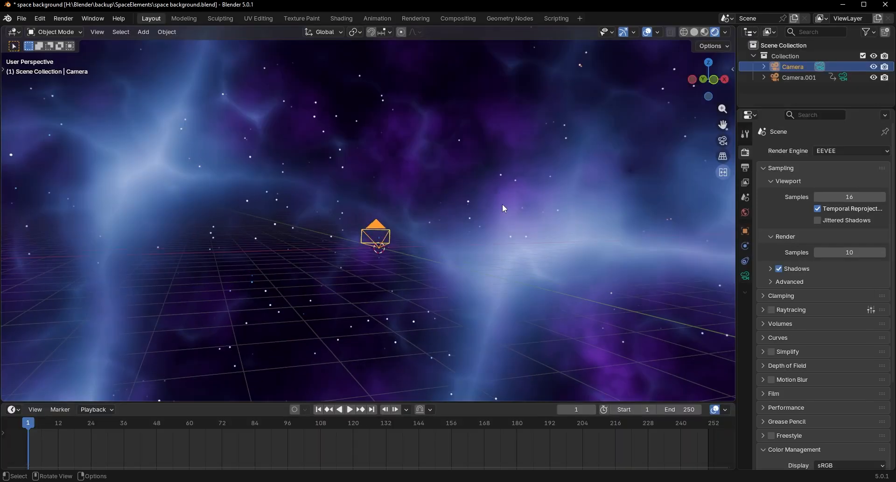
left_click(502, 204)
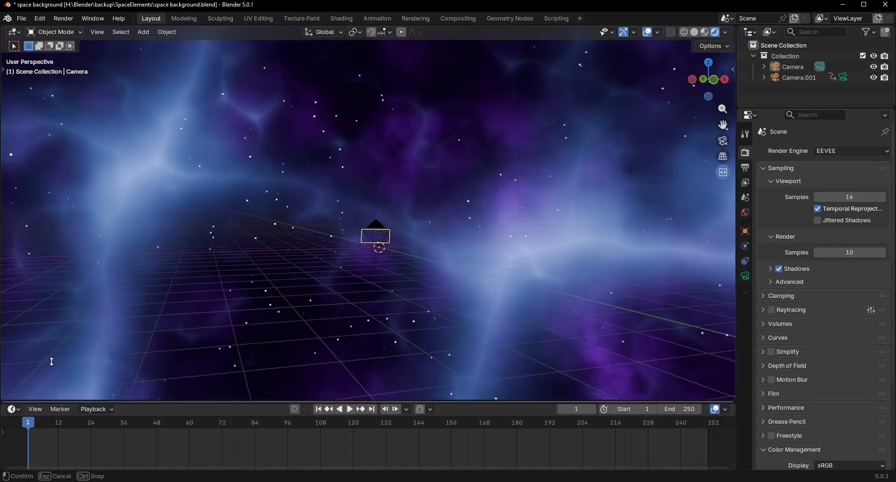
left_click_drag(37, 402, 37, 239)
left_click(13, 245)
left_click(56, 321)
scroll(290, 364, "down", 8)
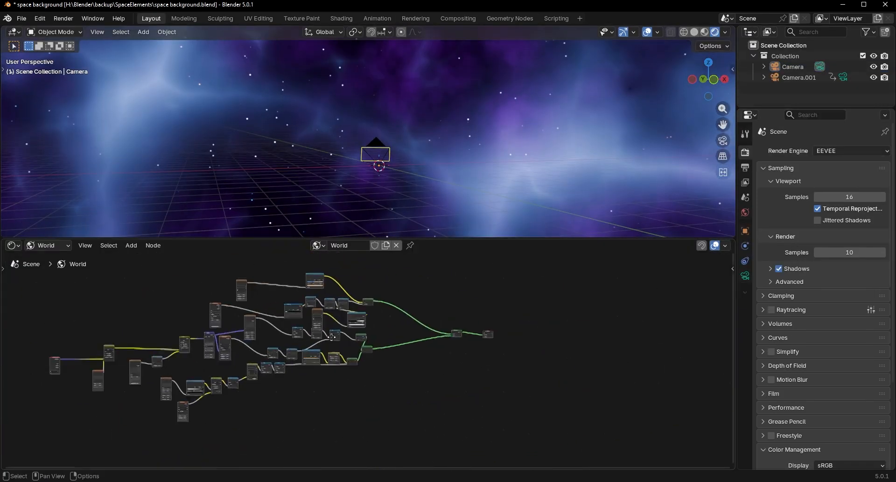
Step: Add an Environment Texture node below the Add Shader node and load nebula001.exr into it
scroll(485, 347, "up", 12)
key("shift+a")
left_click(402, 317)
type("e")
left_click(417, 344)
left_click(306, 343)
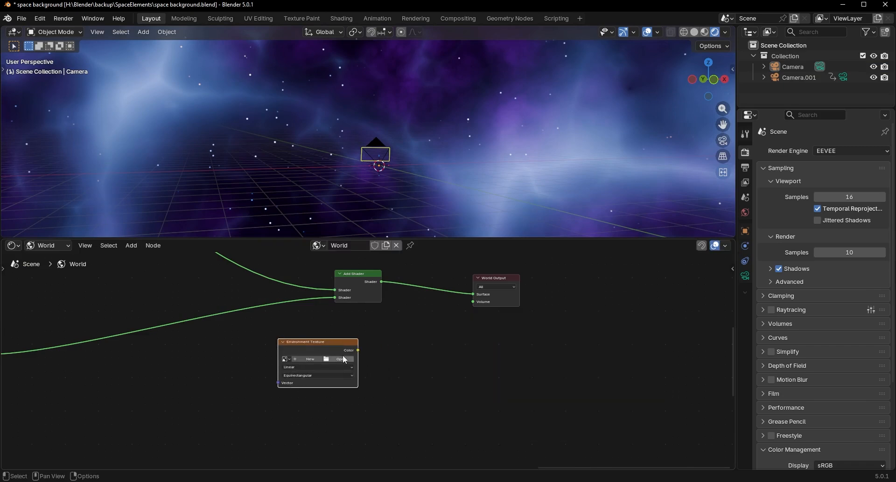
scroll(342, 355, "up", 2)
left_click(324, 358)
left_click(145, 368)
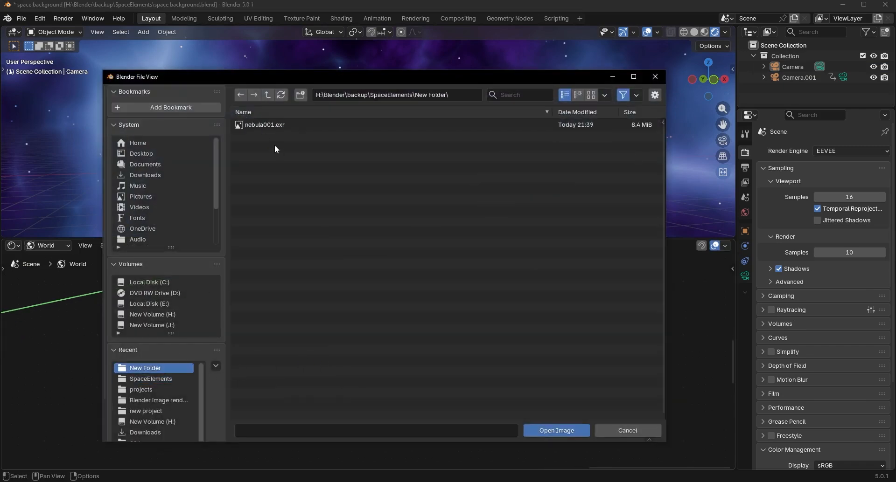
double_click(272, 124)
Step: Add a Background node and link the environment texture's color through it to the World Output surface
key("shift+a")
type("ba")
left_click(428, 336)
left_click(417, 354)
scroll(320, 400, "up", 1)
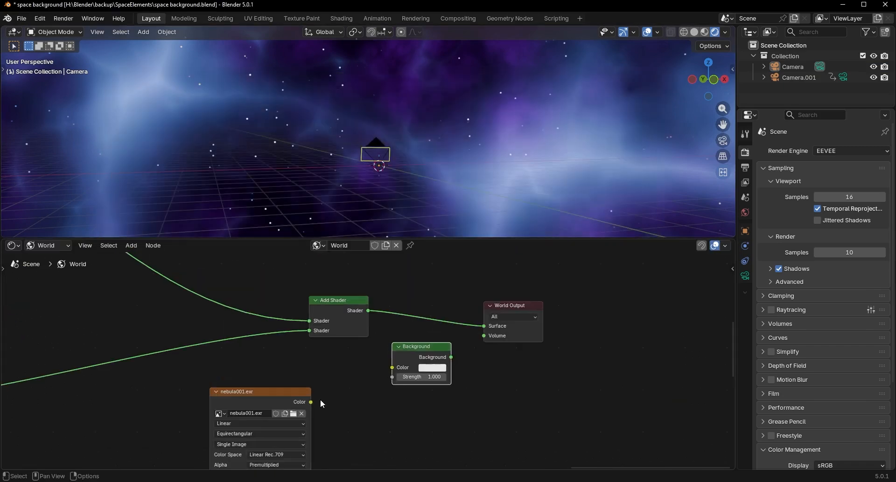
left_click_drag(315, 400, 390, 367)
left_click_drag(444, 356, 475, 325)
left_click(440, 298)
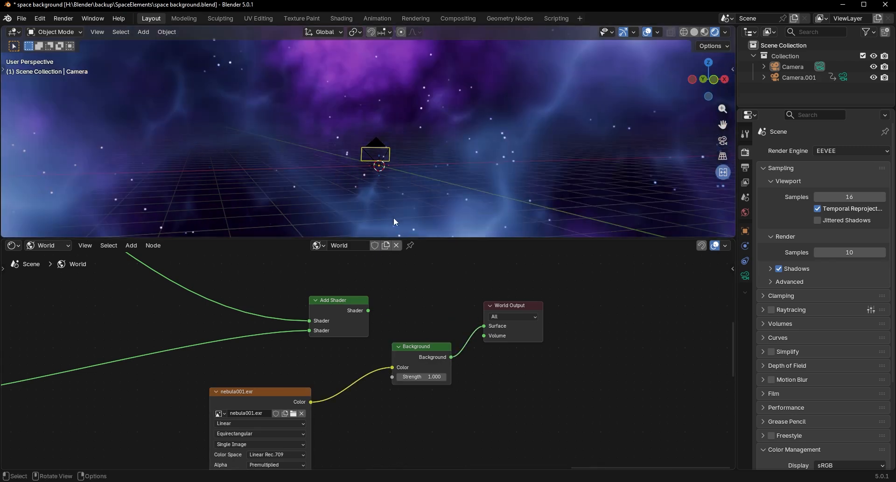
Step: Hide the viewport overlays and enlarge the 3D view to inspect the nebula background from several angles
mouse_move(393, 217)
middle_mouse_down()
mouse_move(400, 199)
mouse_move(396, 214)
middle_mouse_up()
key("alt+shift+z")
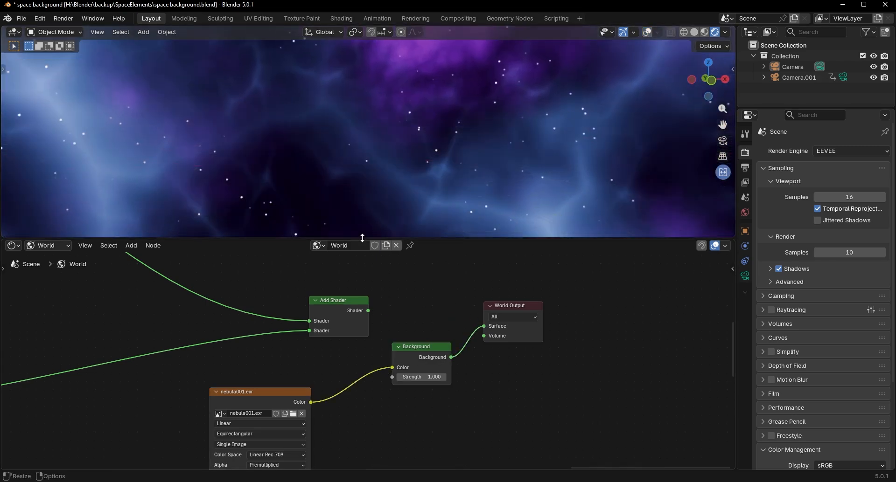
left_click_drag(362, 238, 363, 456)
middle_click_drag(467, 305, 228, 282)
middle_click_drag(443, 311, 392, 308)
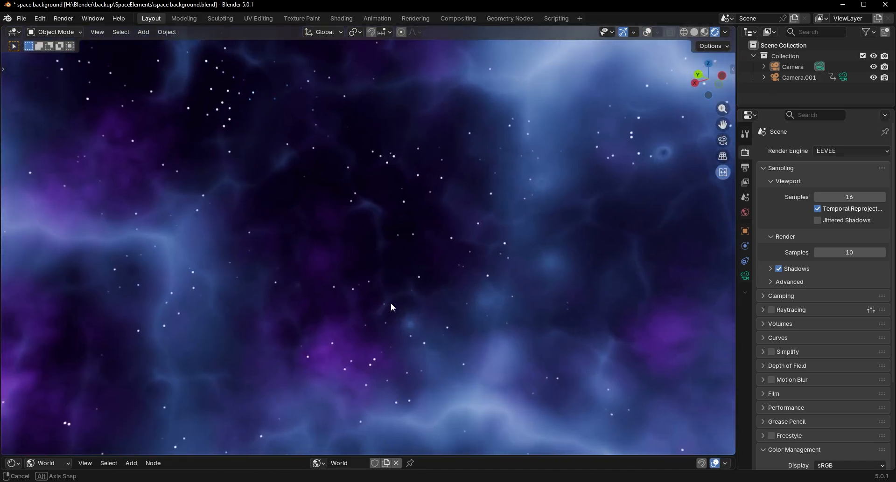
Step: In the Compositing workspace, reconnect the Vignette image to the Viewer and Group Output, restoring the effects chain
left_click(458, 18)
scroll(352, 229, "up", 3)
left_click_drag(351, 229, 621, 233)
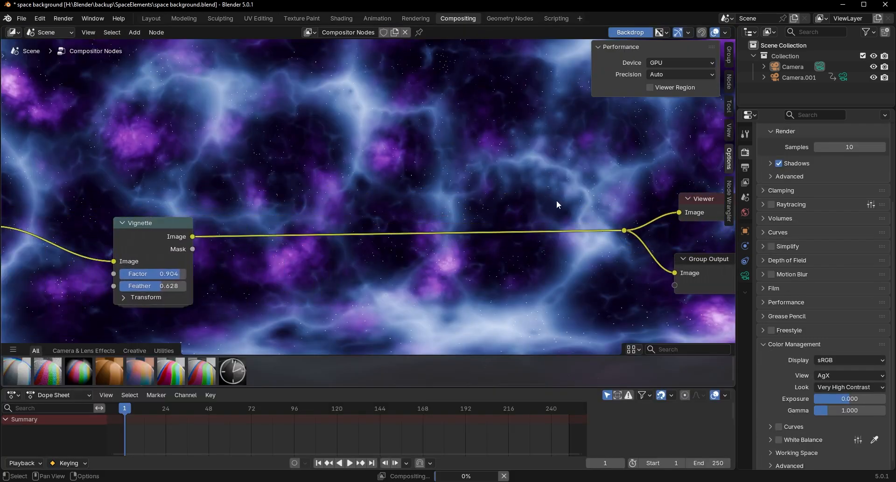
scroll(496, 230, "down", 6)
scroll(377, 239, "down", 1)
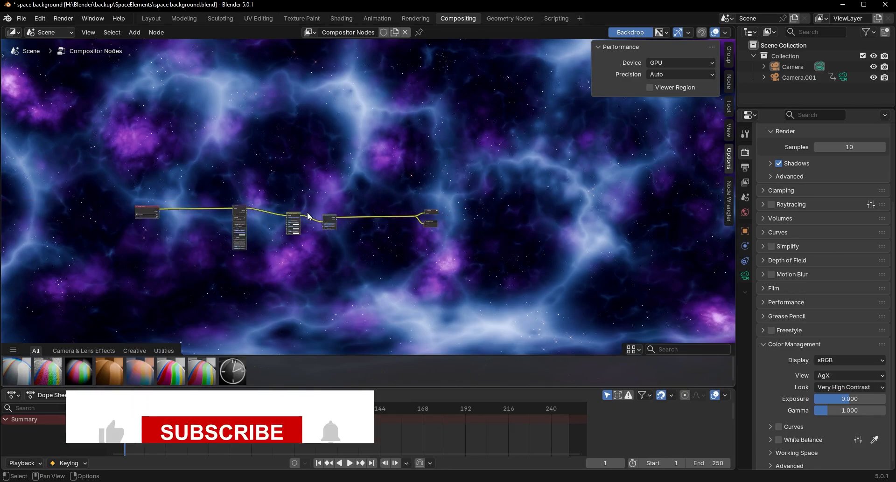